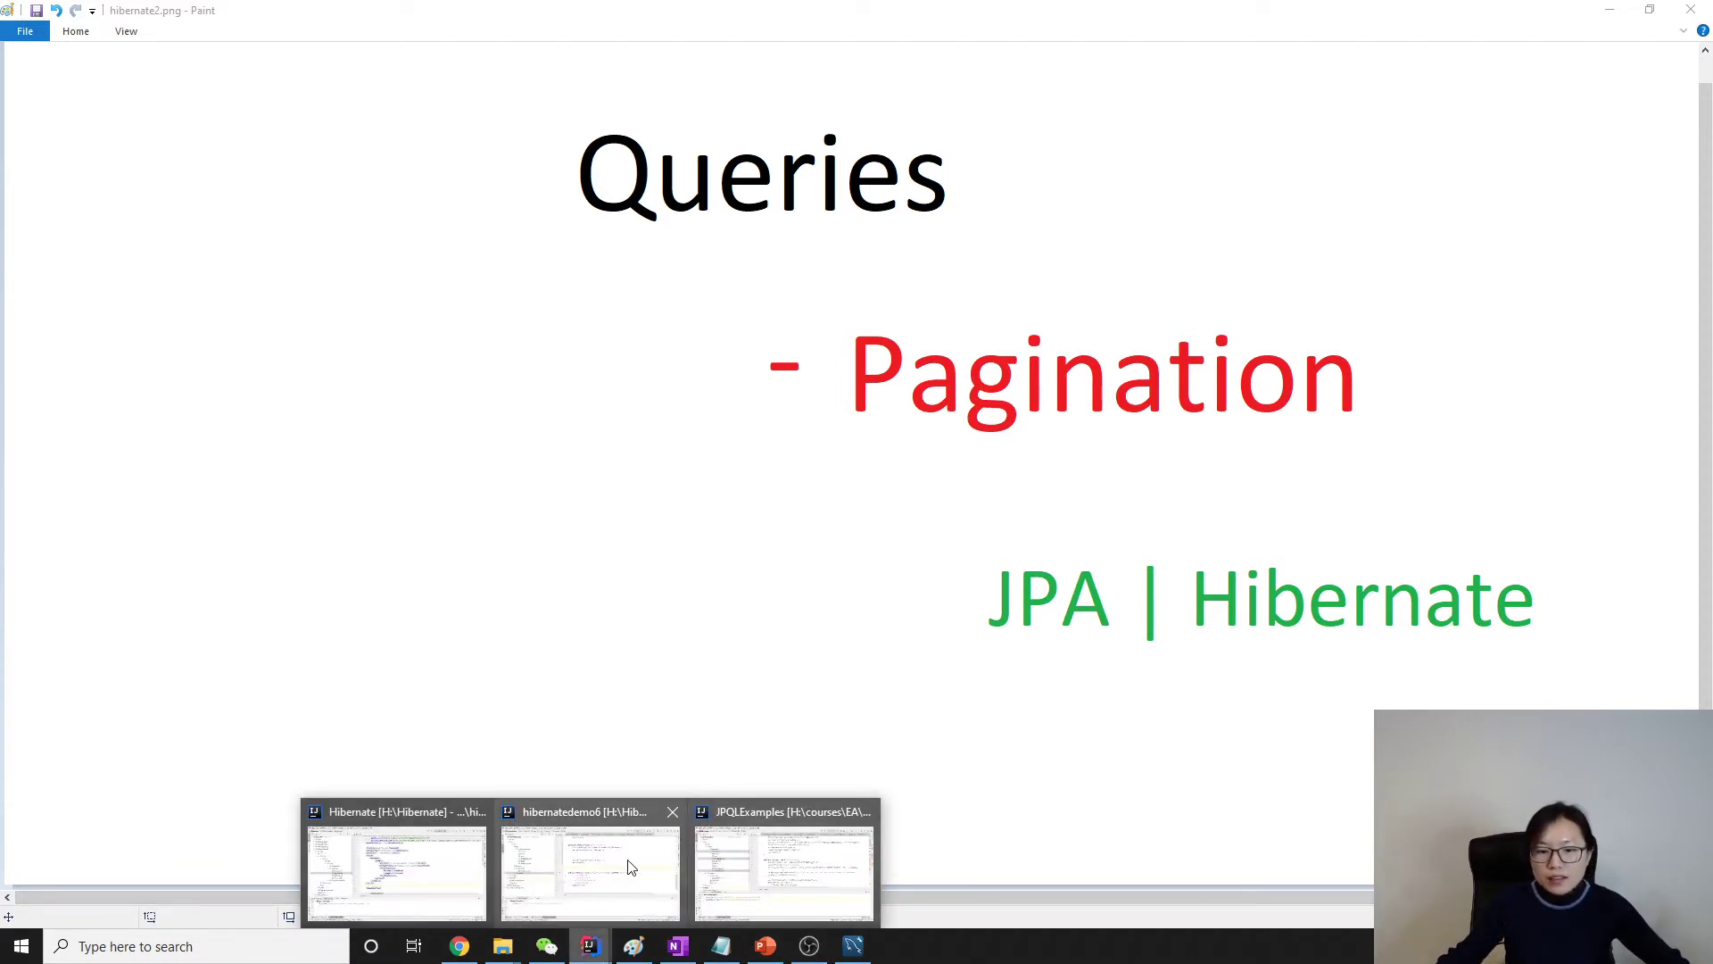
- Switch from the Paint pagination slide to the hibernatedemo6 project in IntelliJ IDEA
left_click(629, 865)
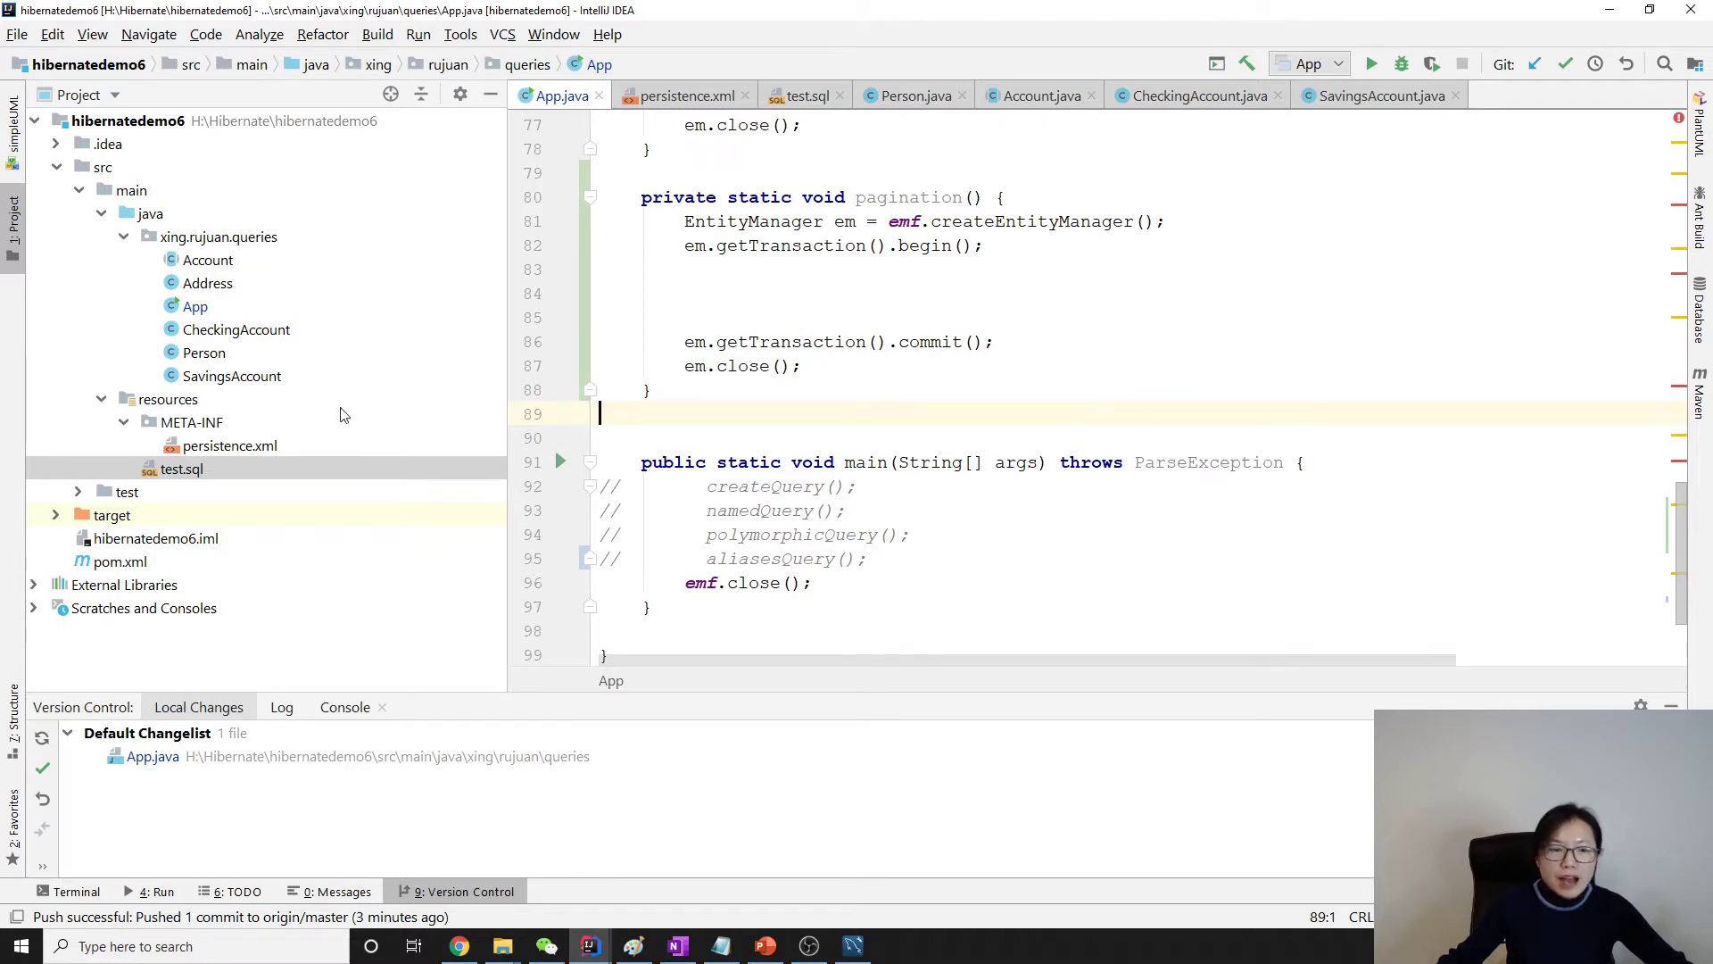
- Uncomment the Person INSERT statements on lines 5–19 of test.sql
double_click(188, 470)
left_click(956, 466)
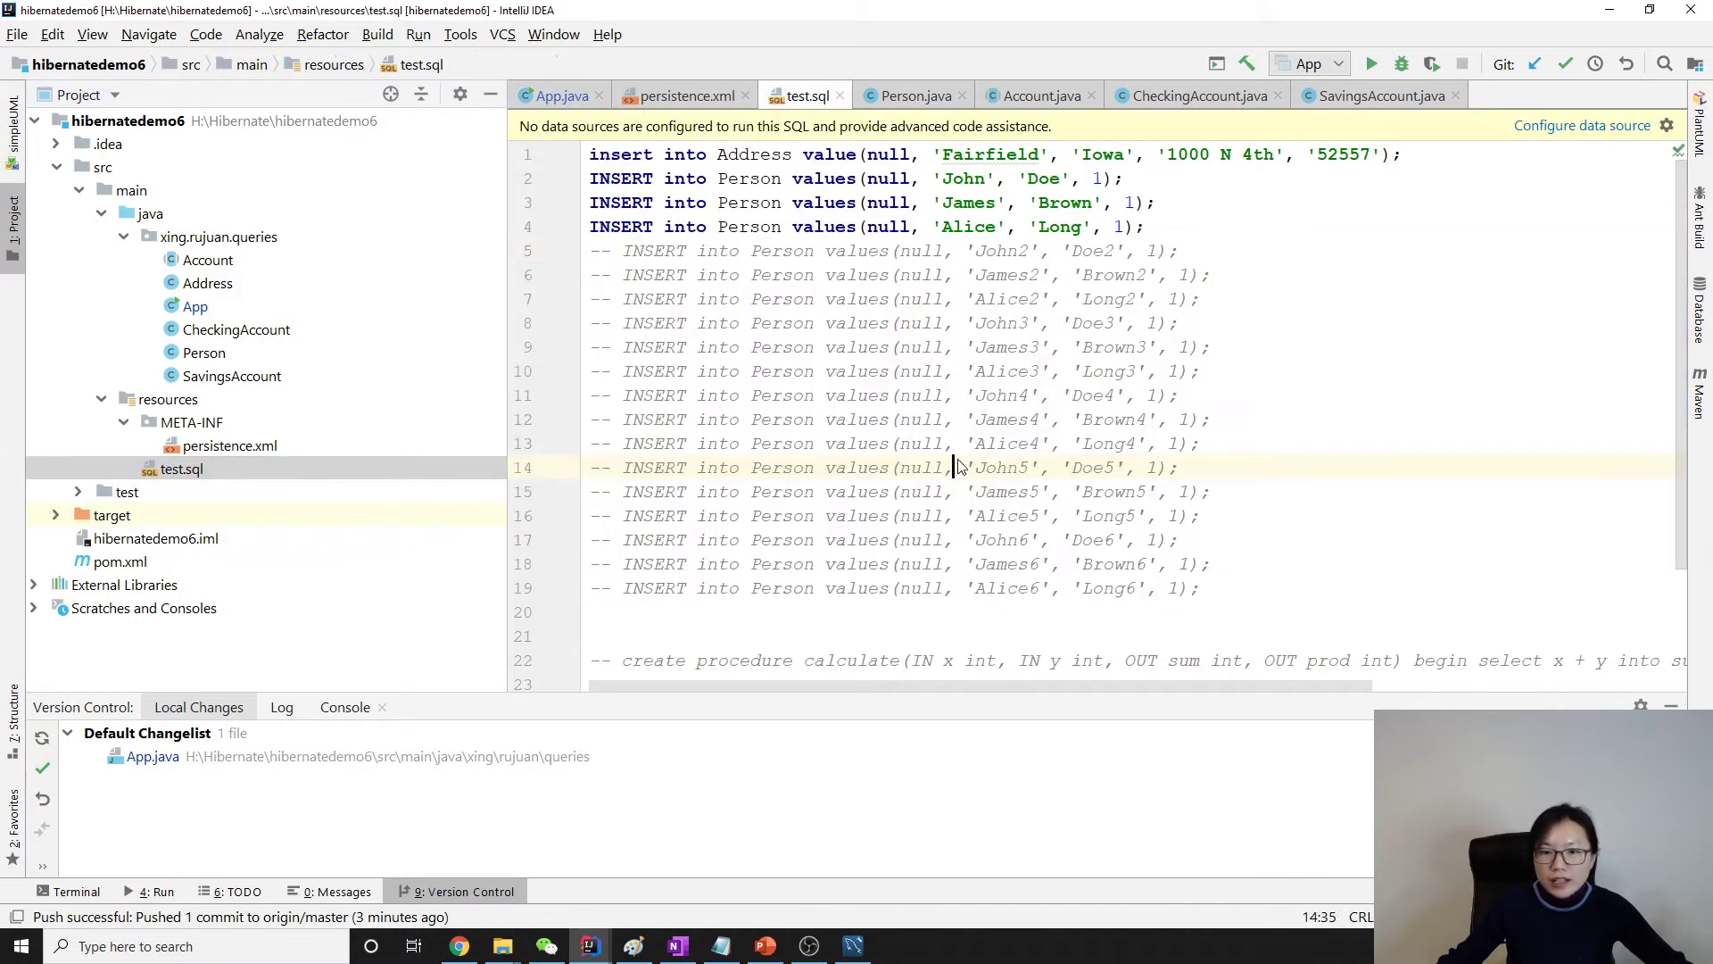
left_click_drag(1219, 590, 585, 251)
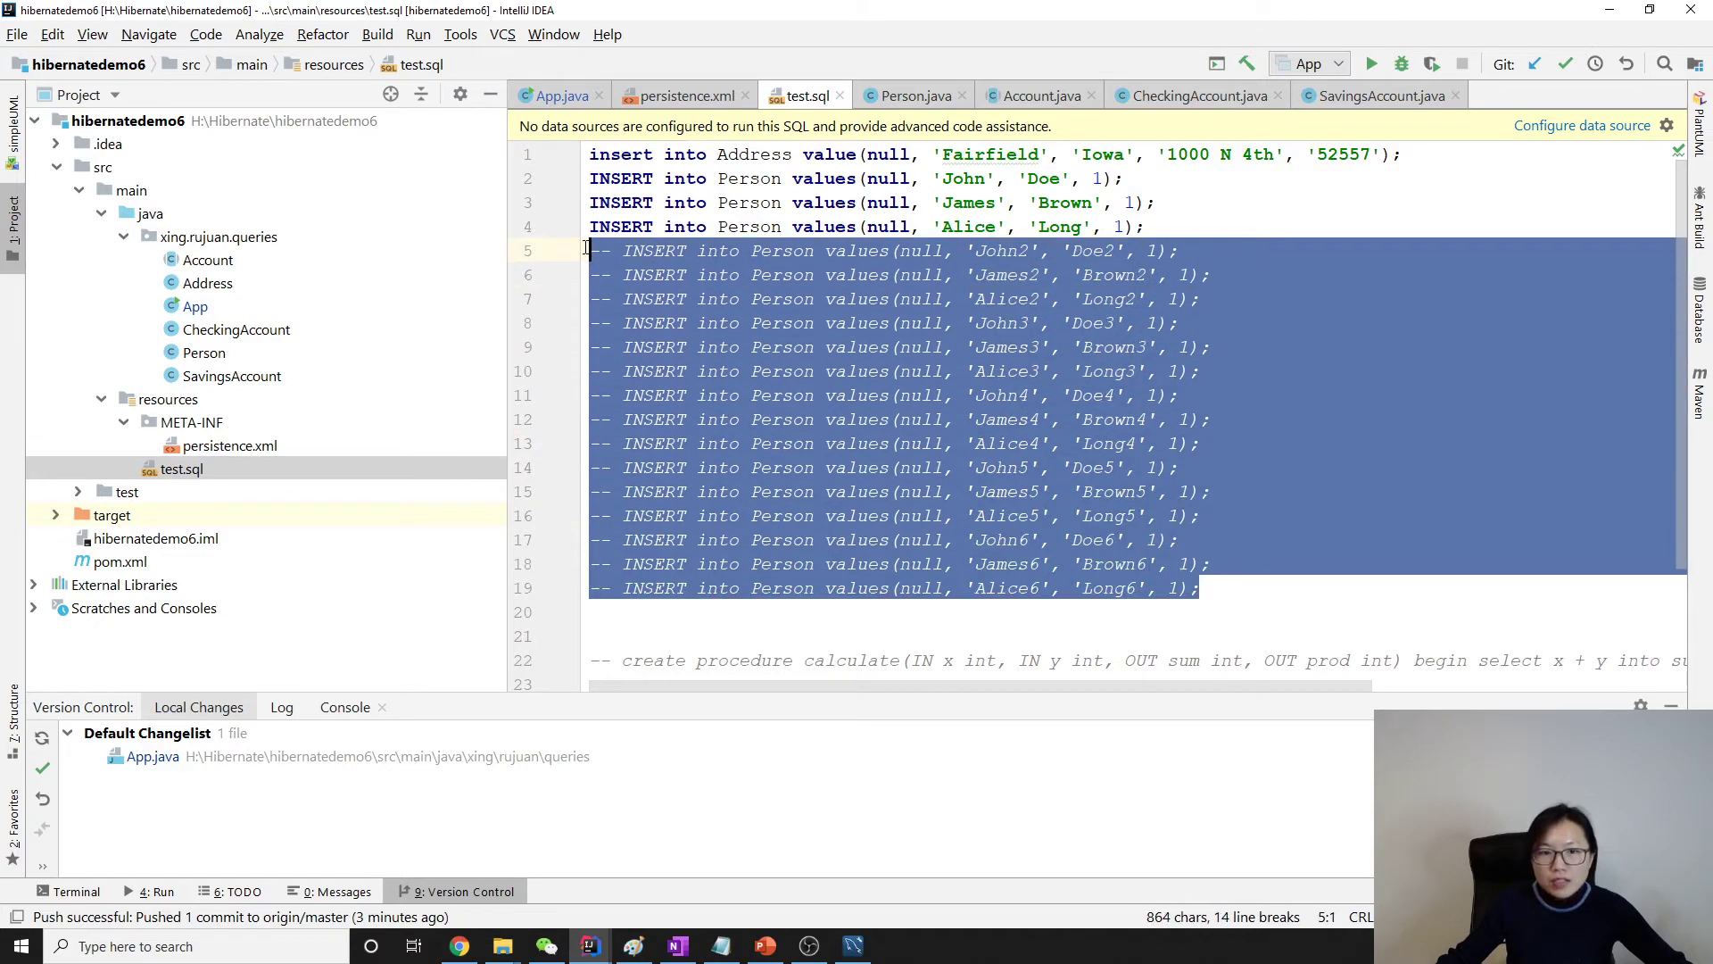
key("ctrl+slash")
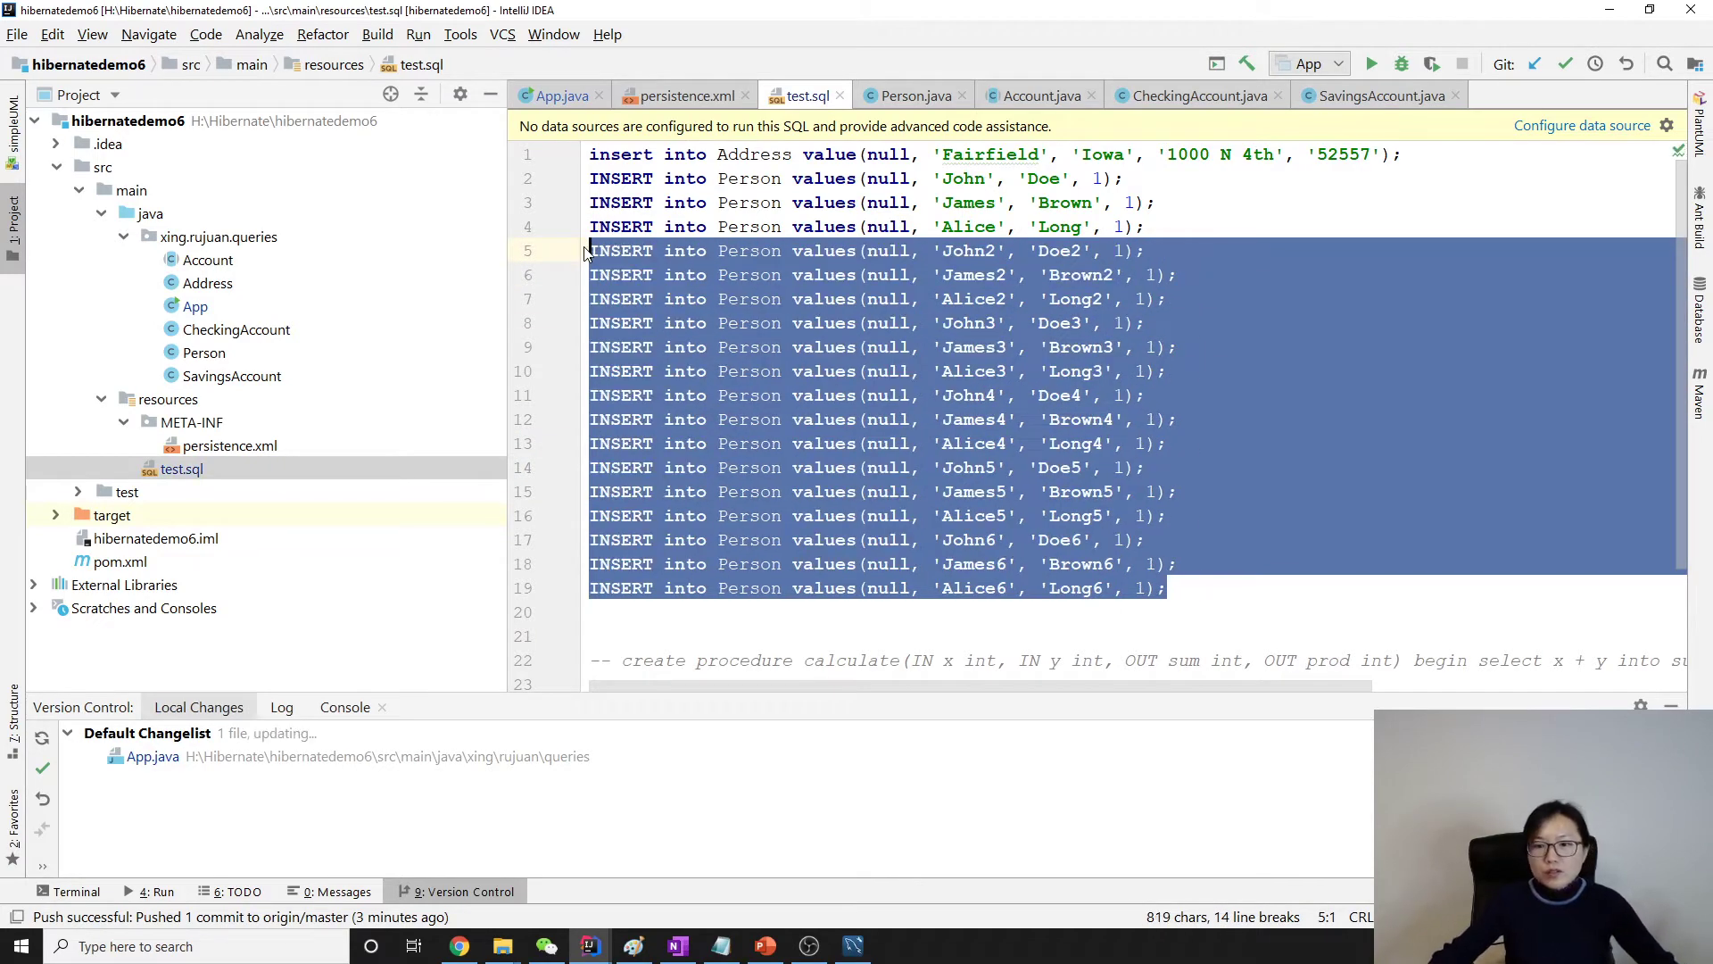
left_click(1228, 378)
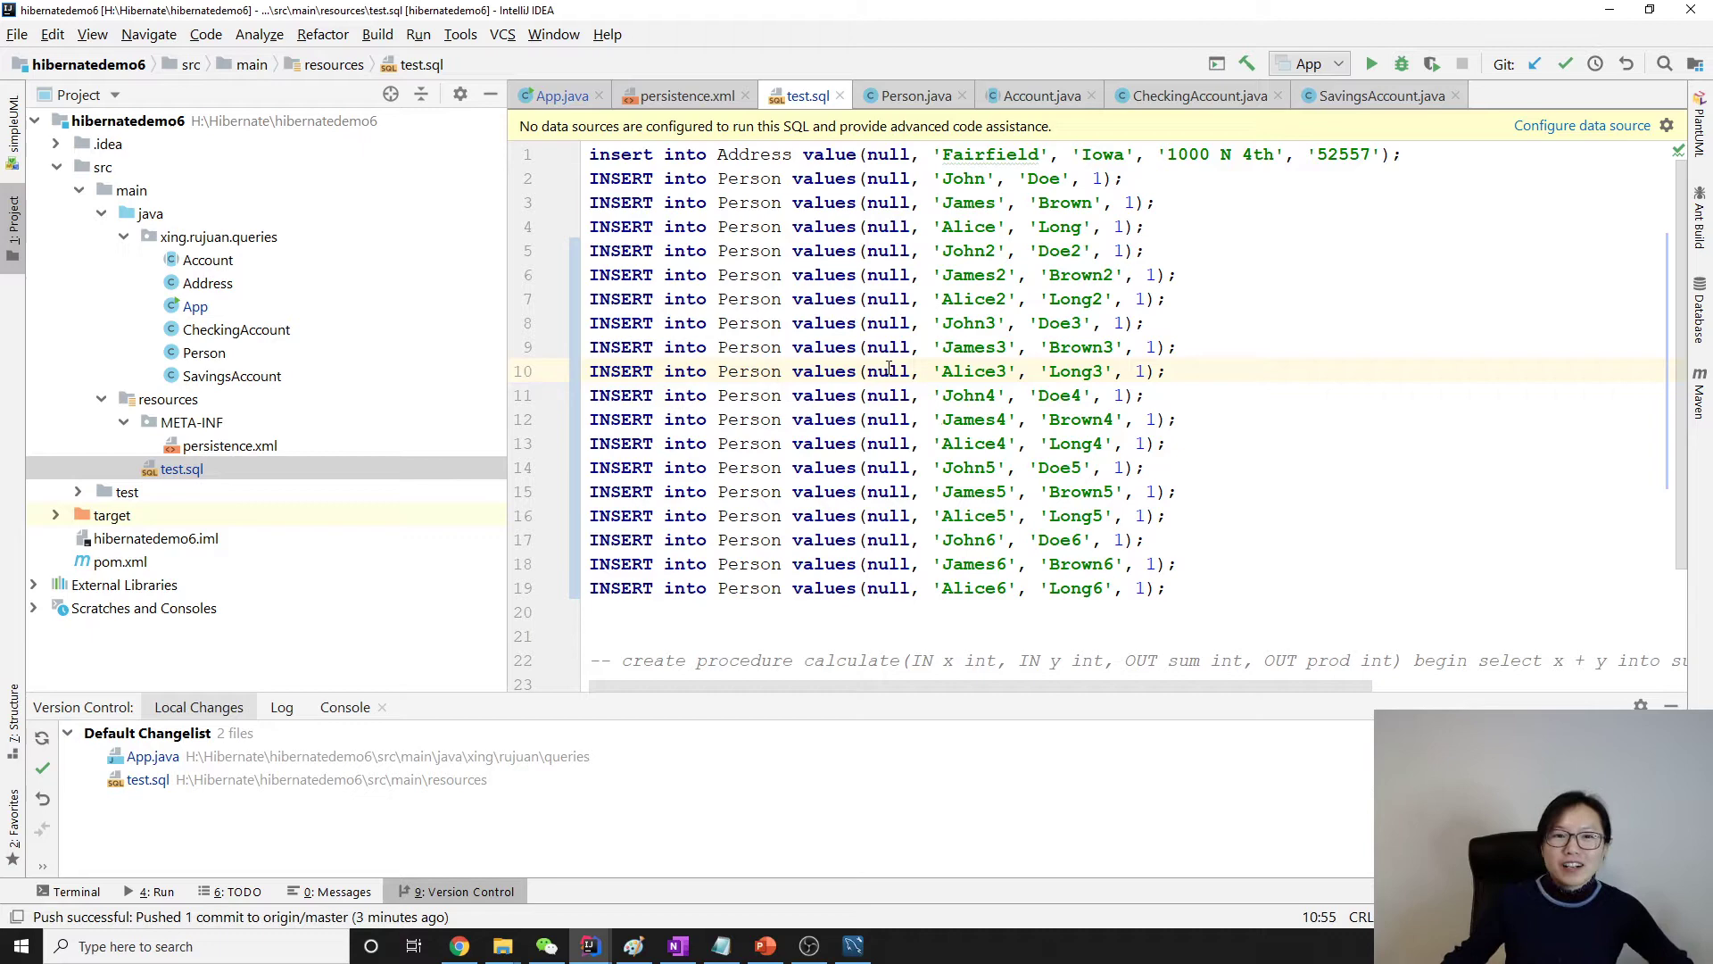
- Start a TypedQuery<Person> query using em.createQuery in App.java's pagination()
left_click(562, 97)
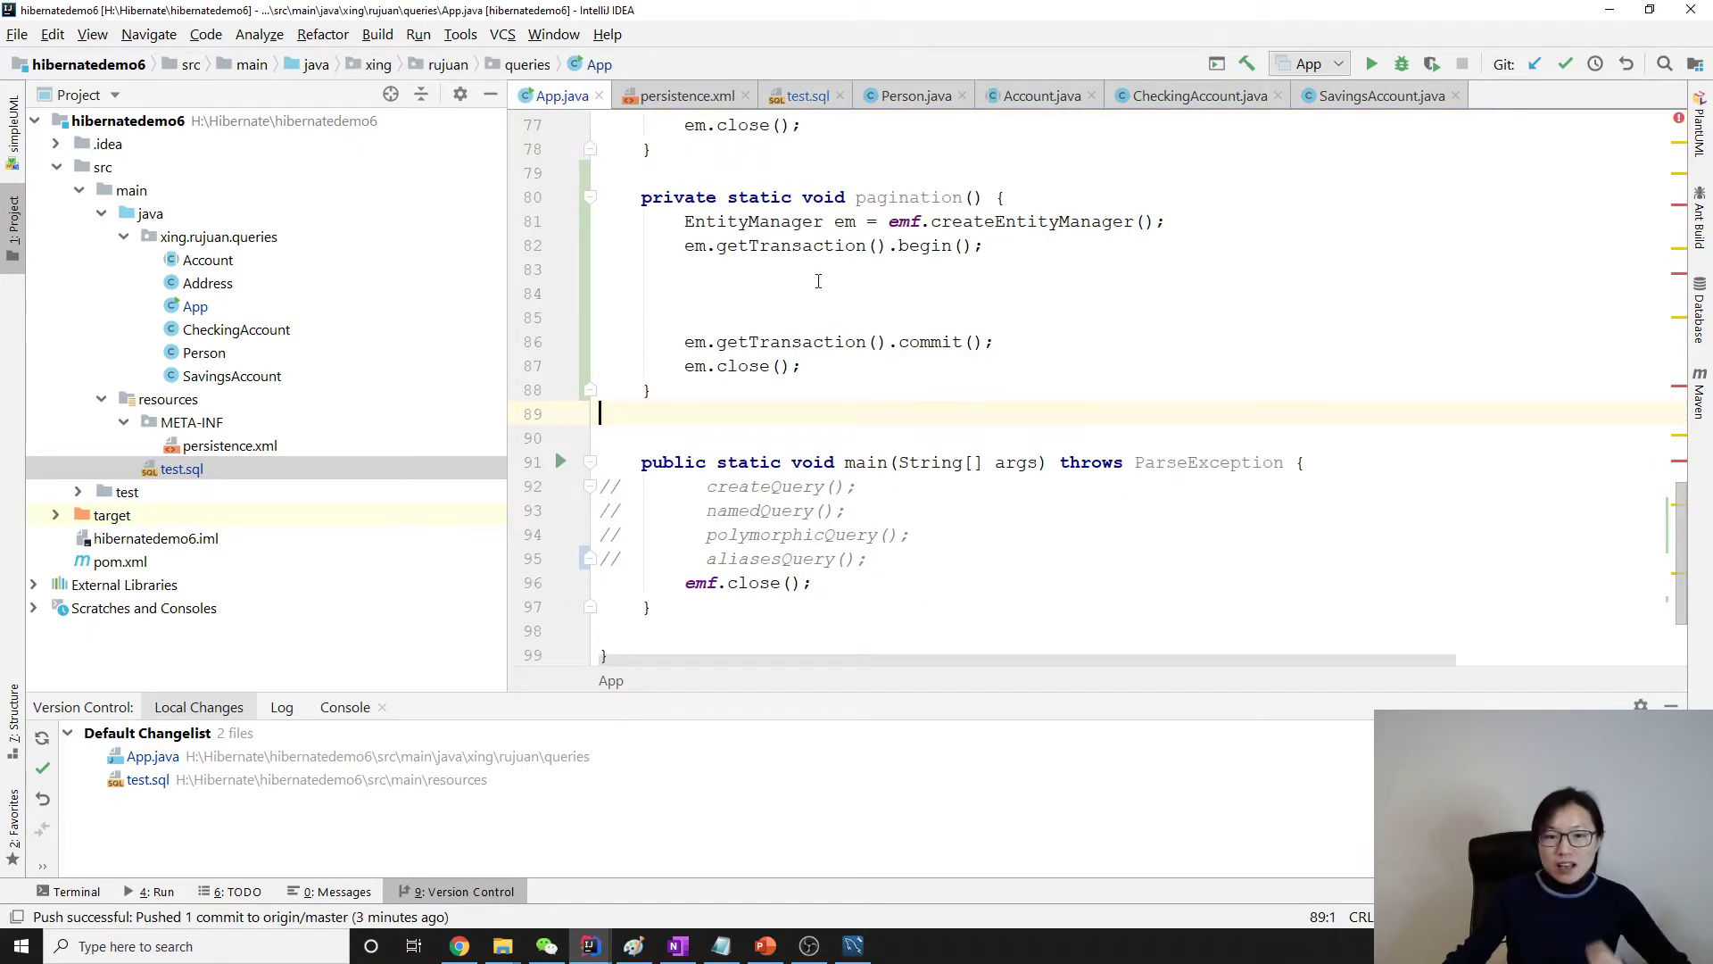
left_click(818, 288)
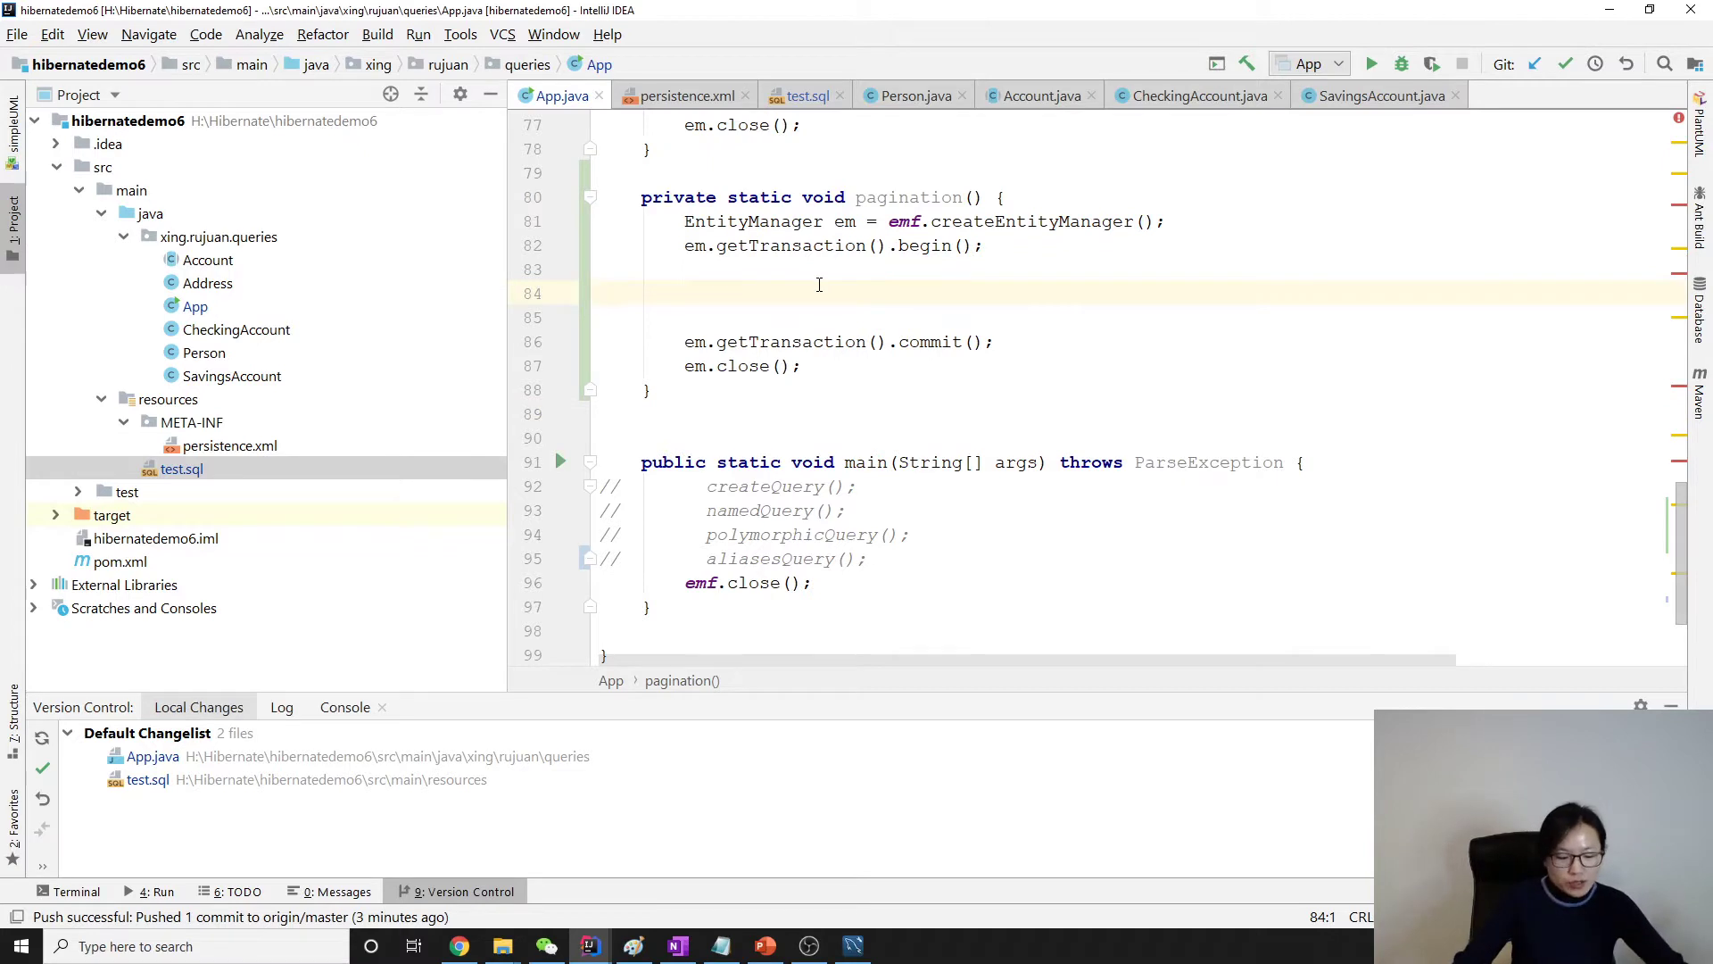
key("Up")
key("Return")
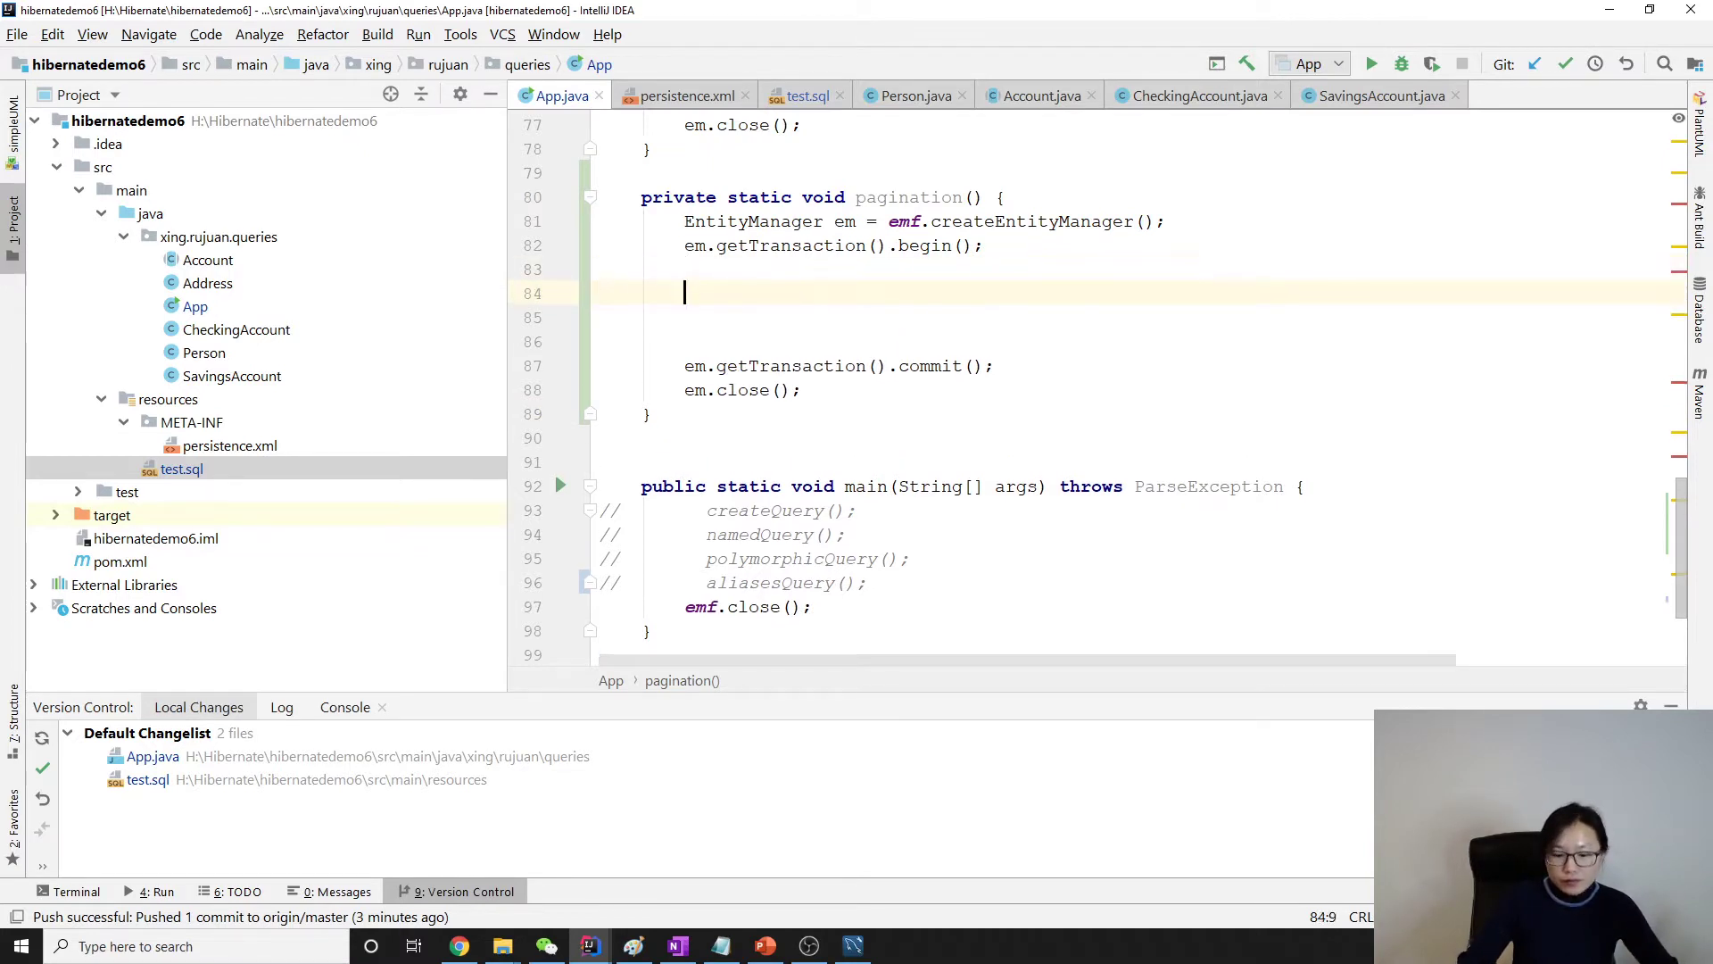
type("Type")
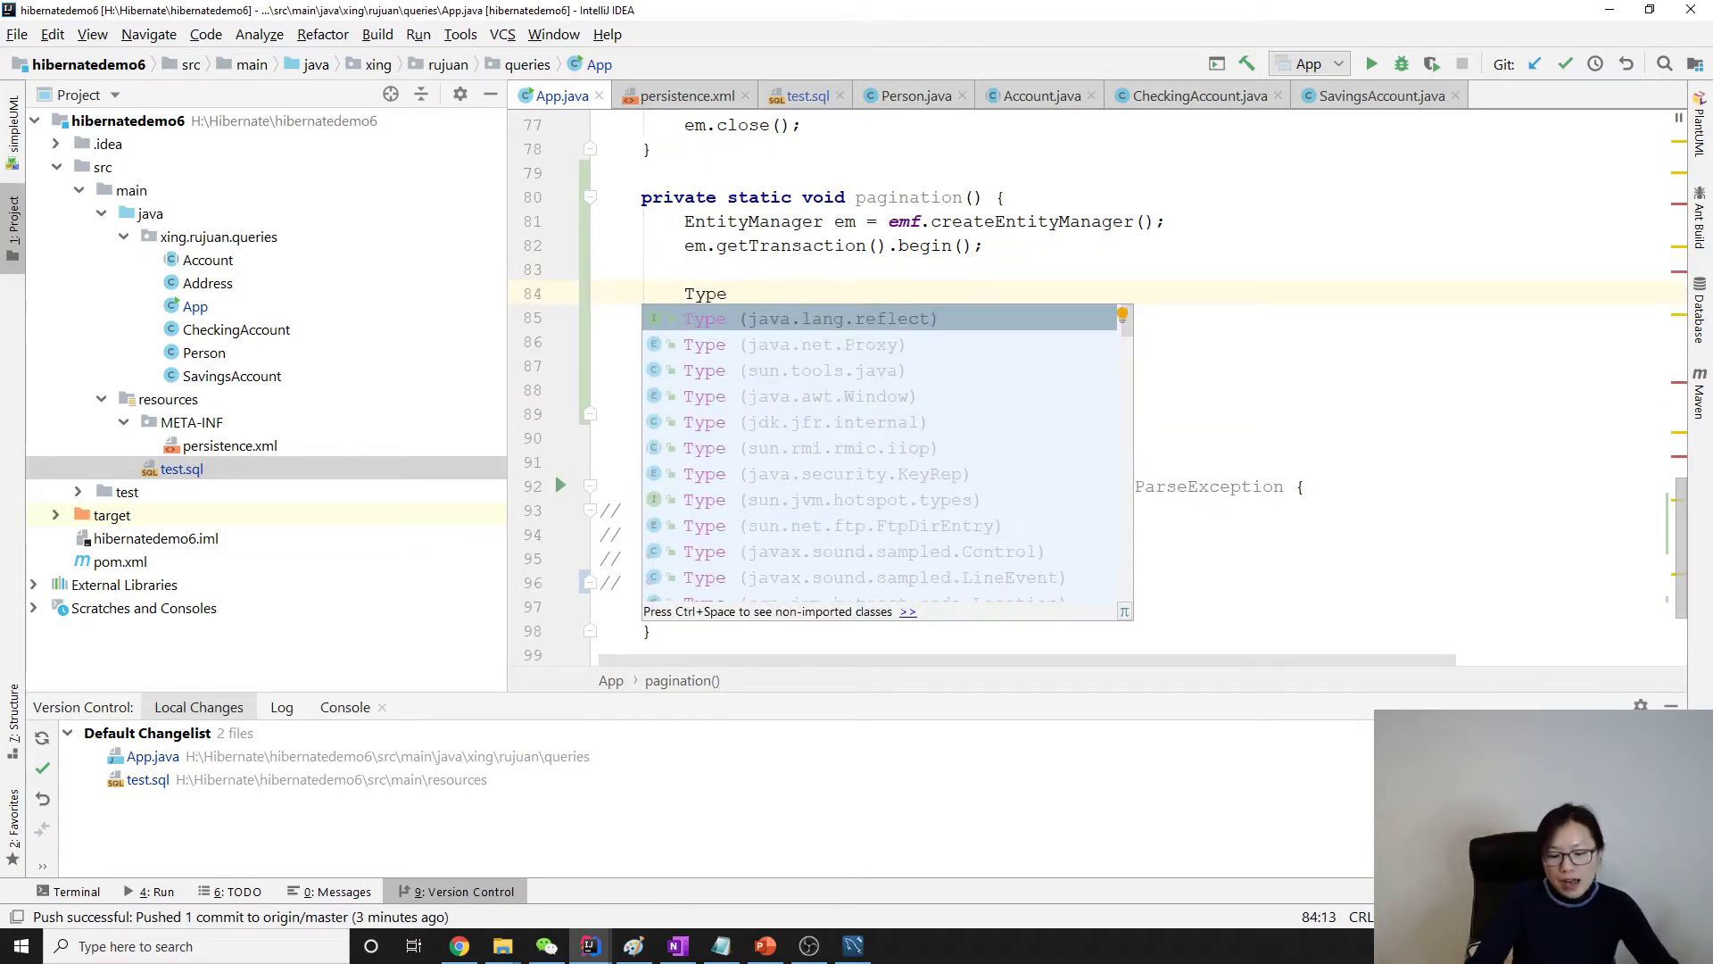
type("Qu")
key("Return")
type("<")
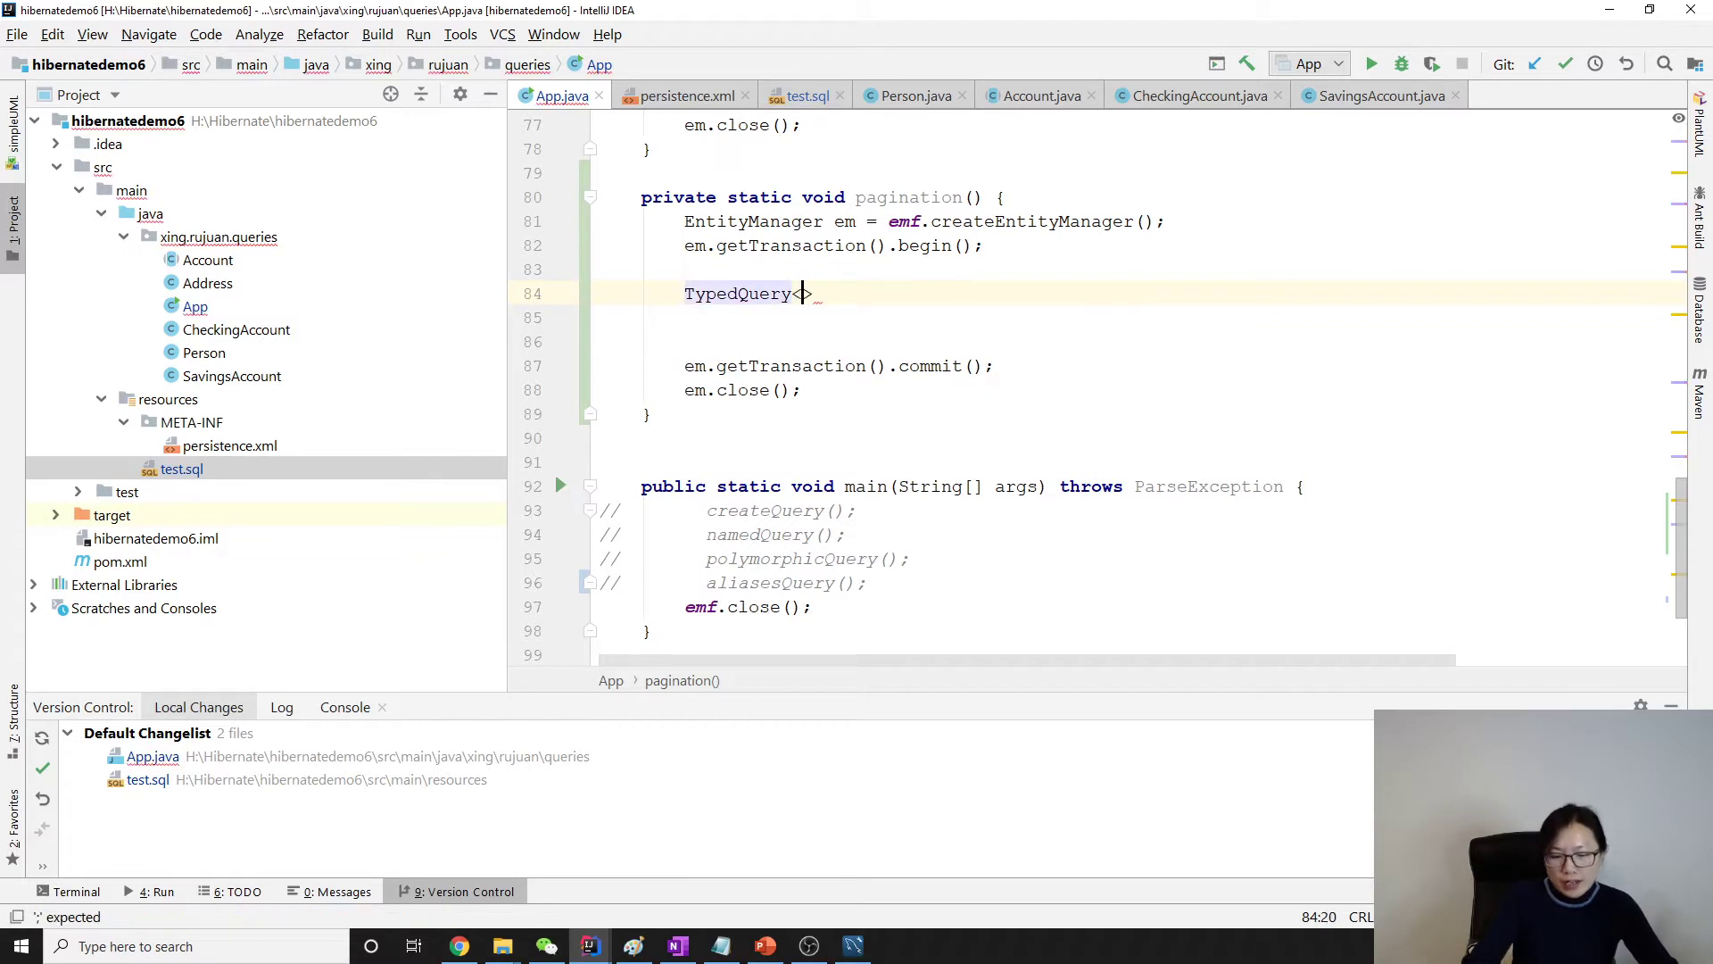
type("Person>")
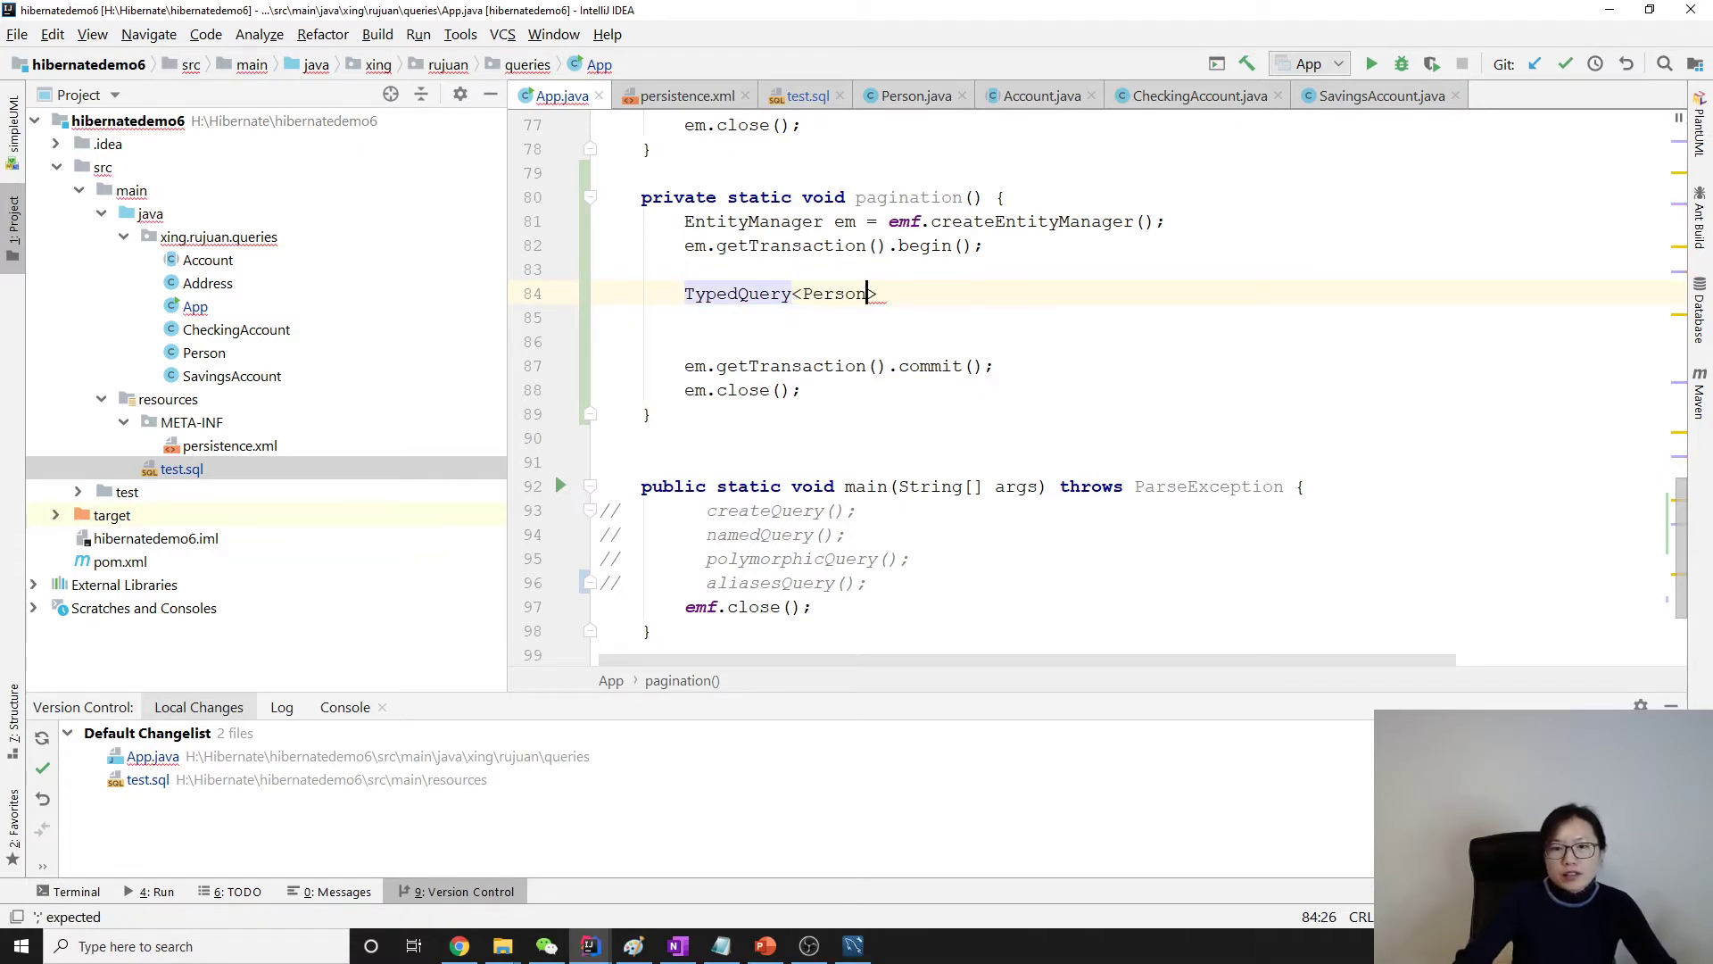
type(" query")
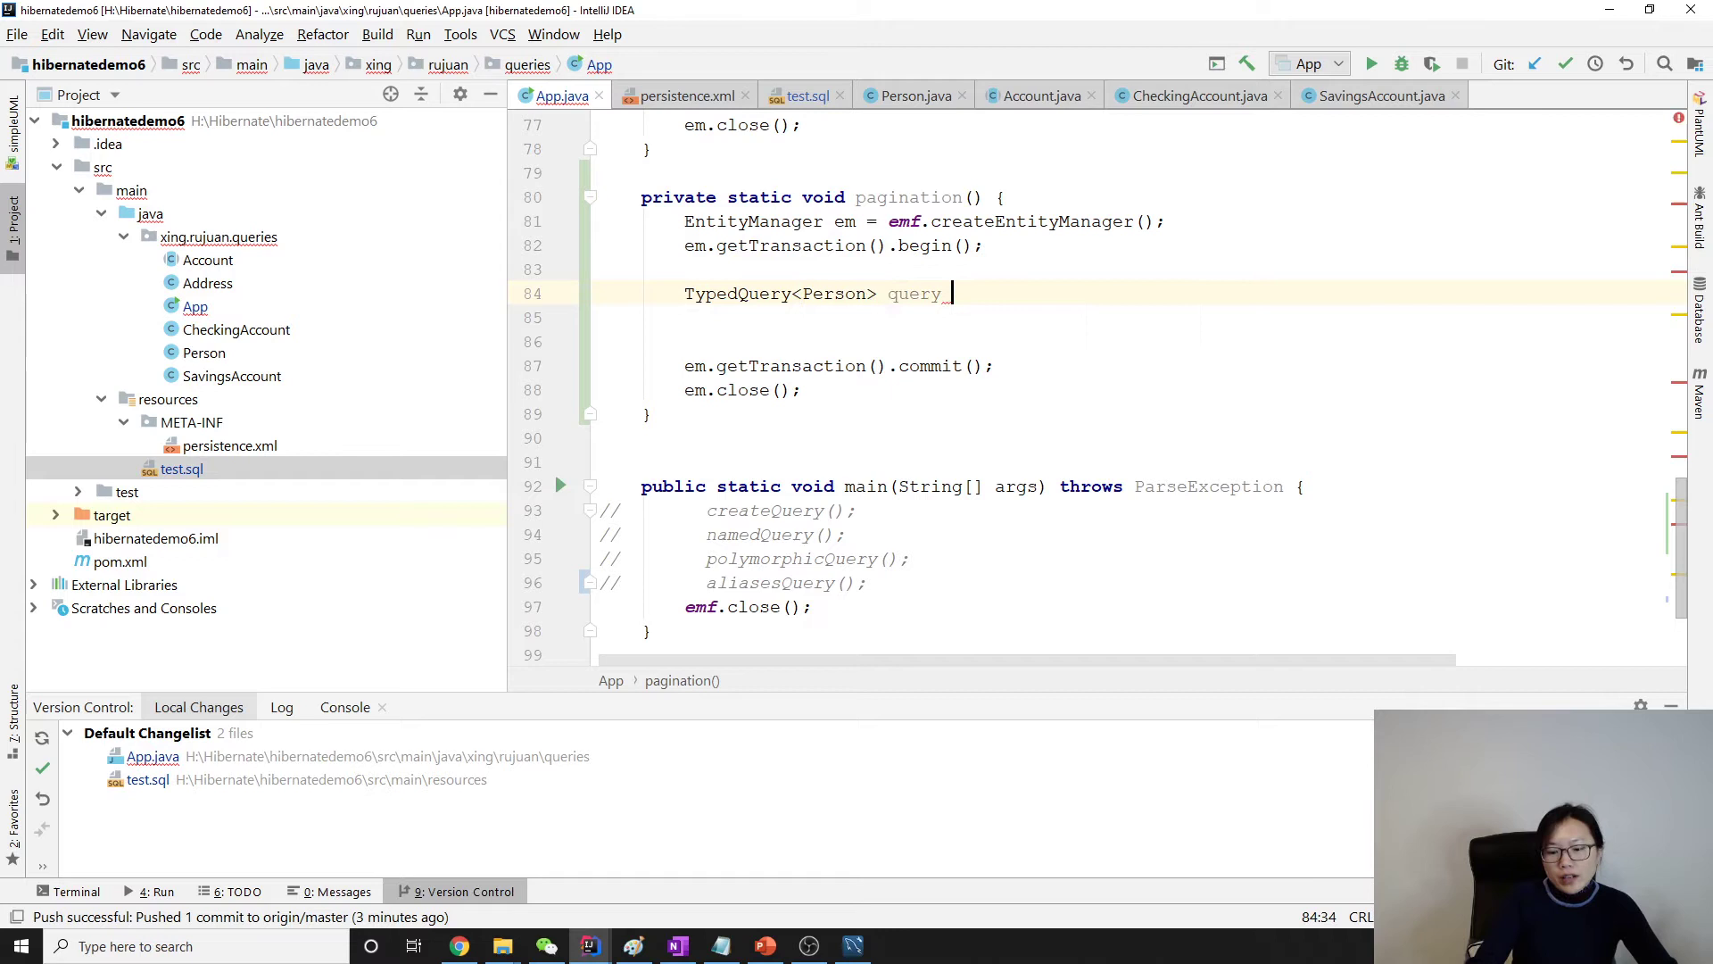
type(" = em.crea")
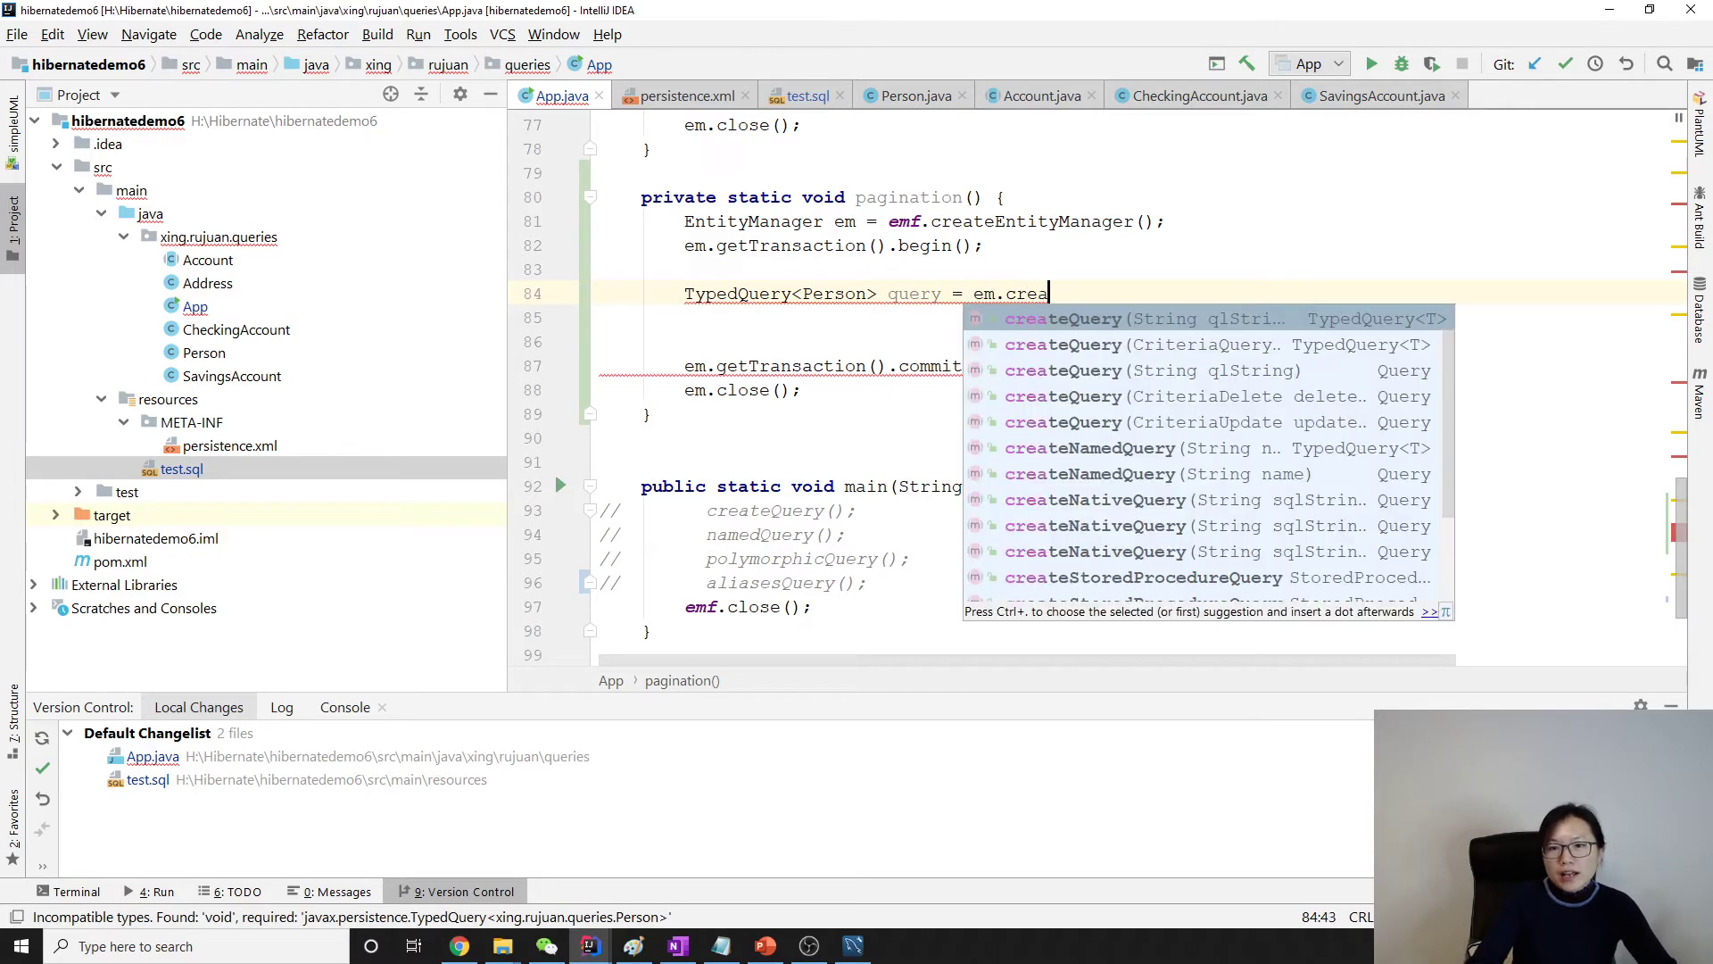
key("Return")
type("\"")
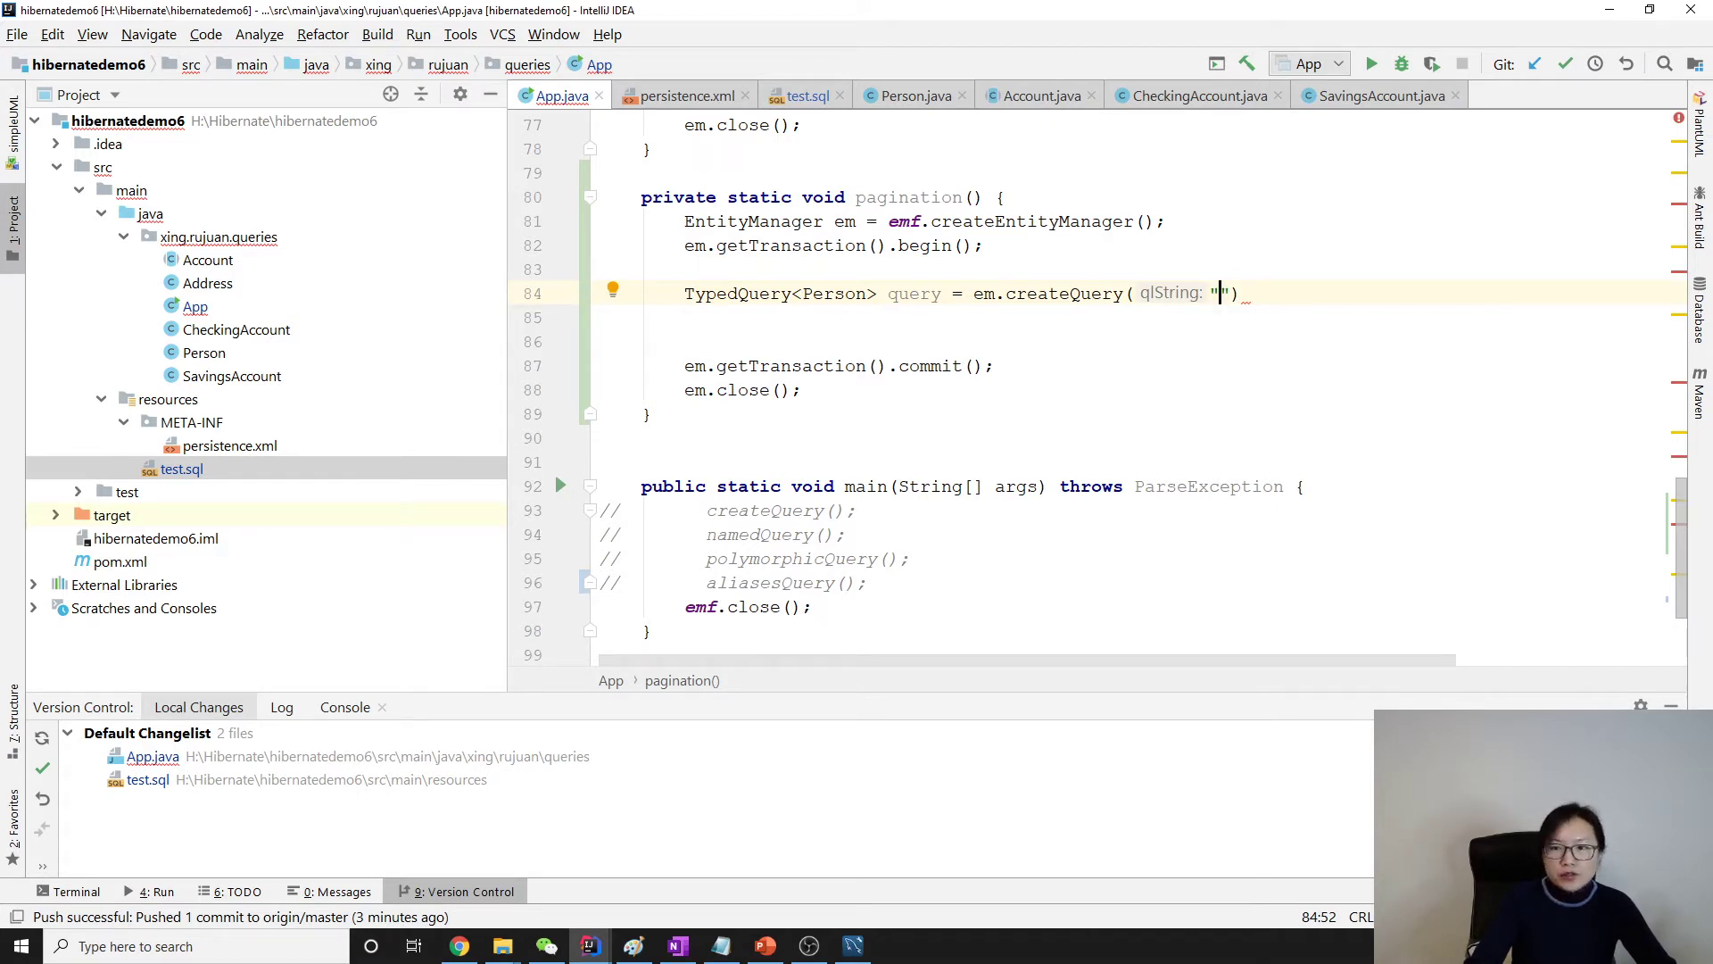
type("from")
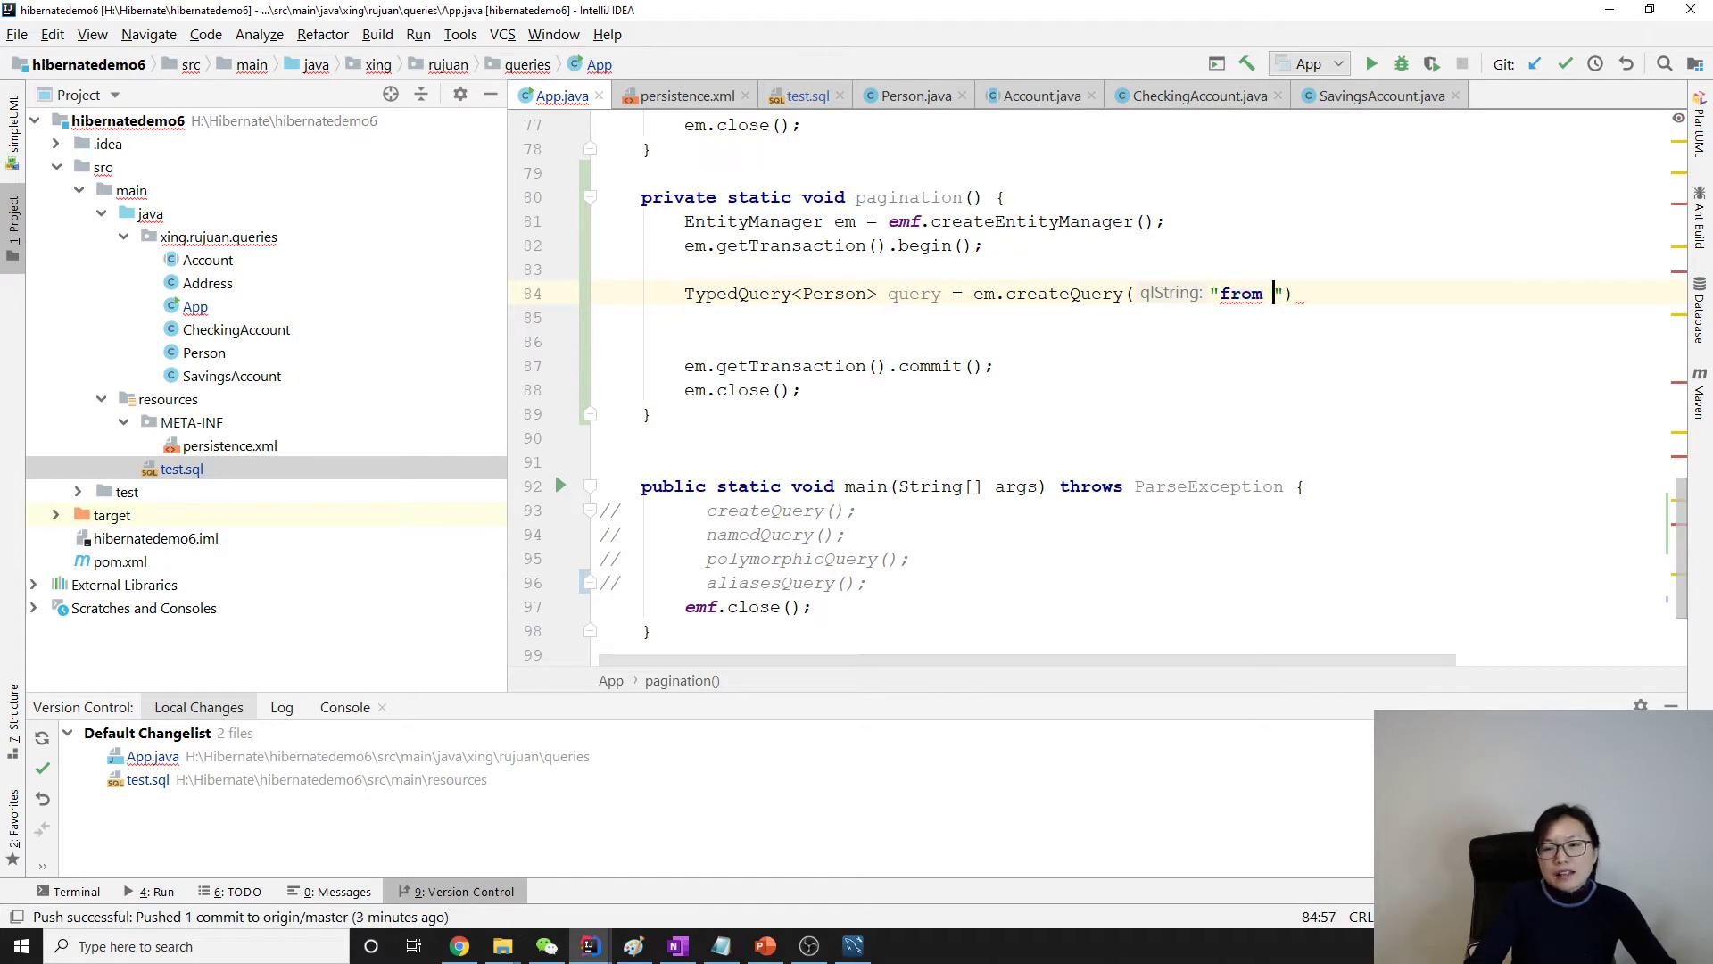
- Complete the createQuery arguments as "frOM Person" and Person.class
key("BackSpace")
key("BackSpace")
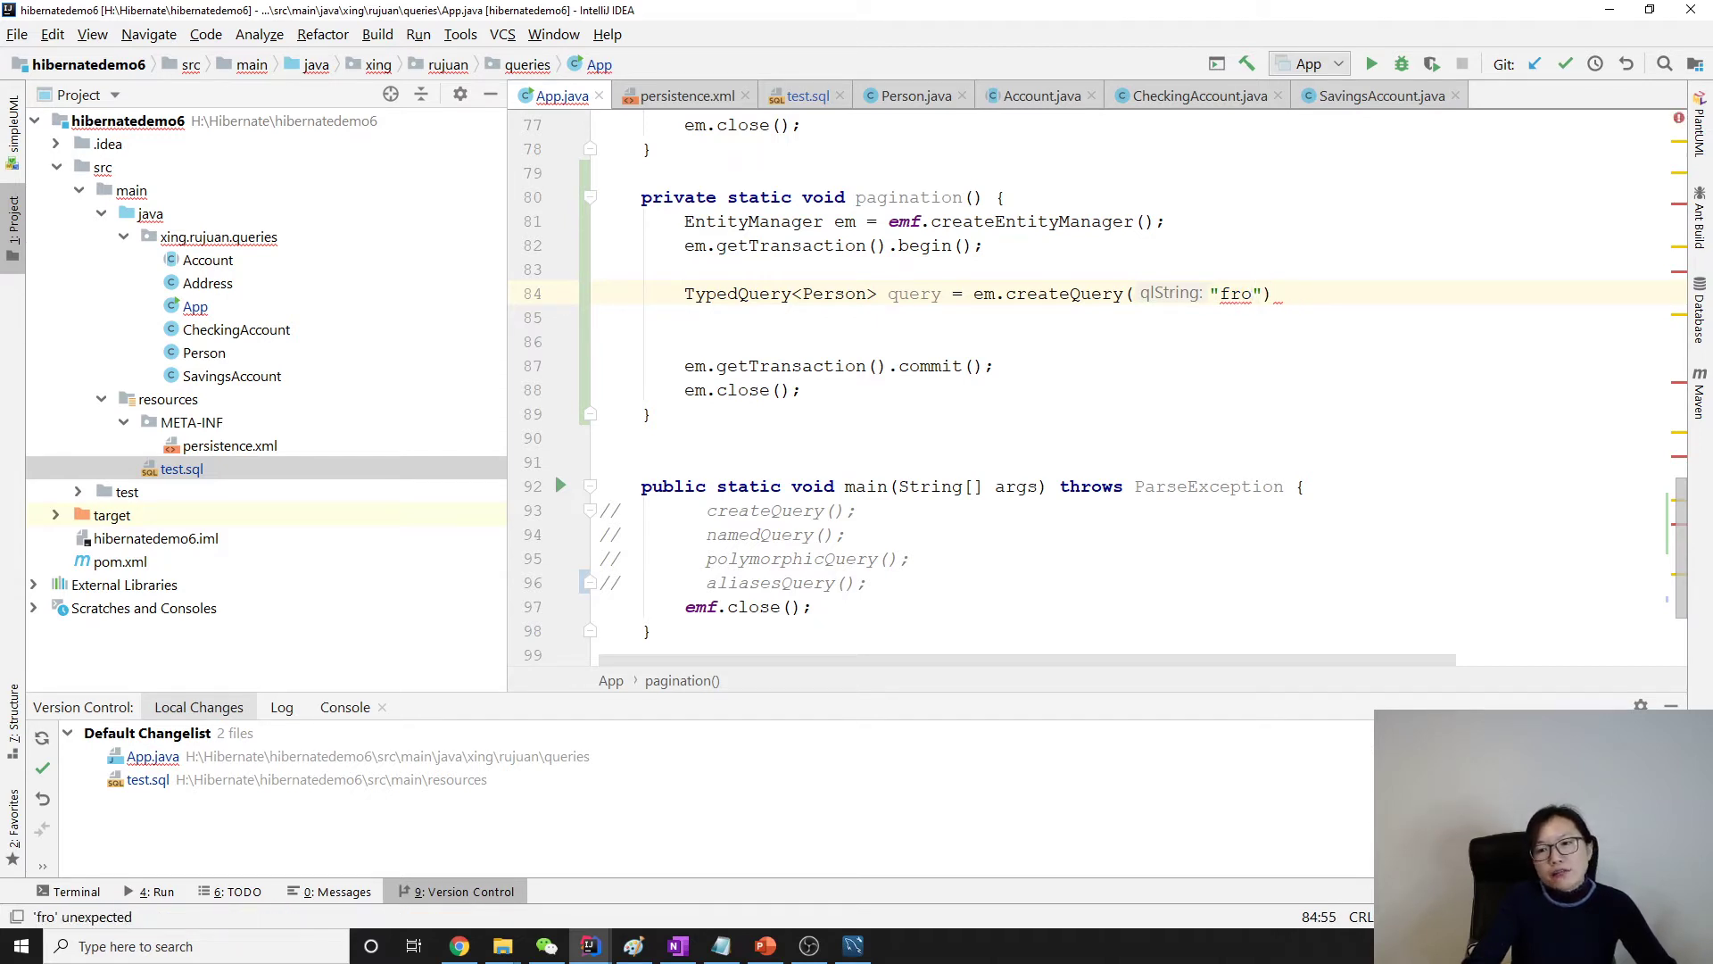
type("m")
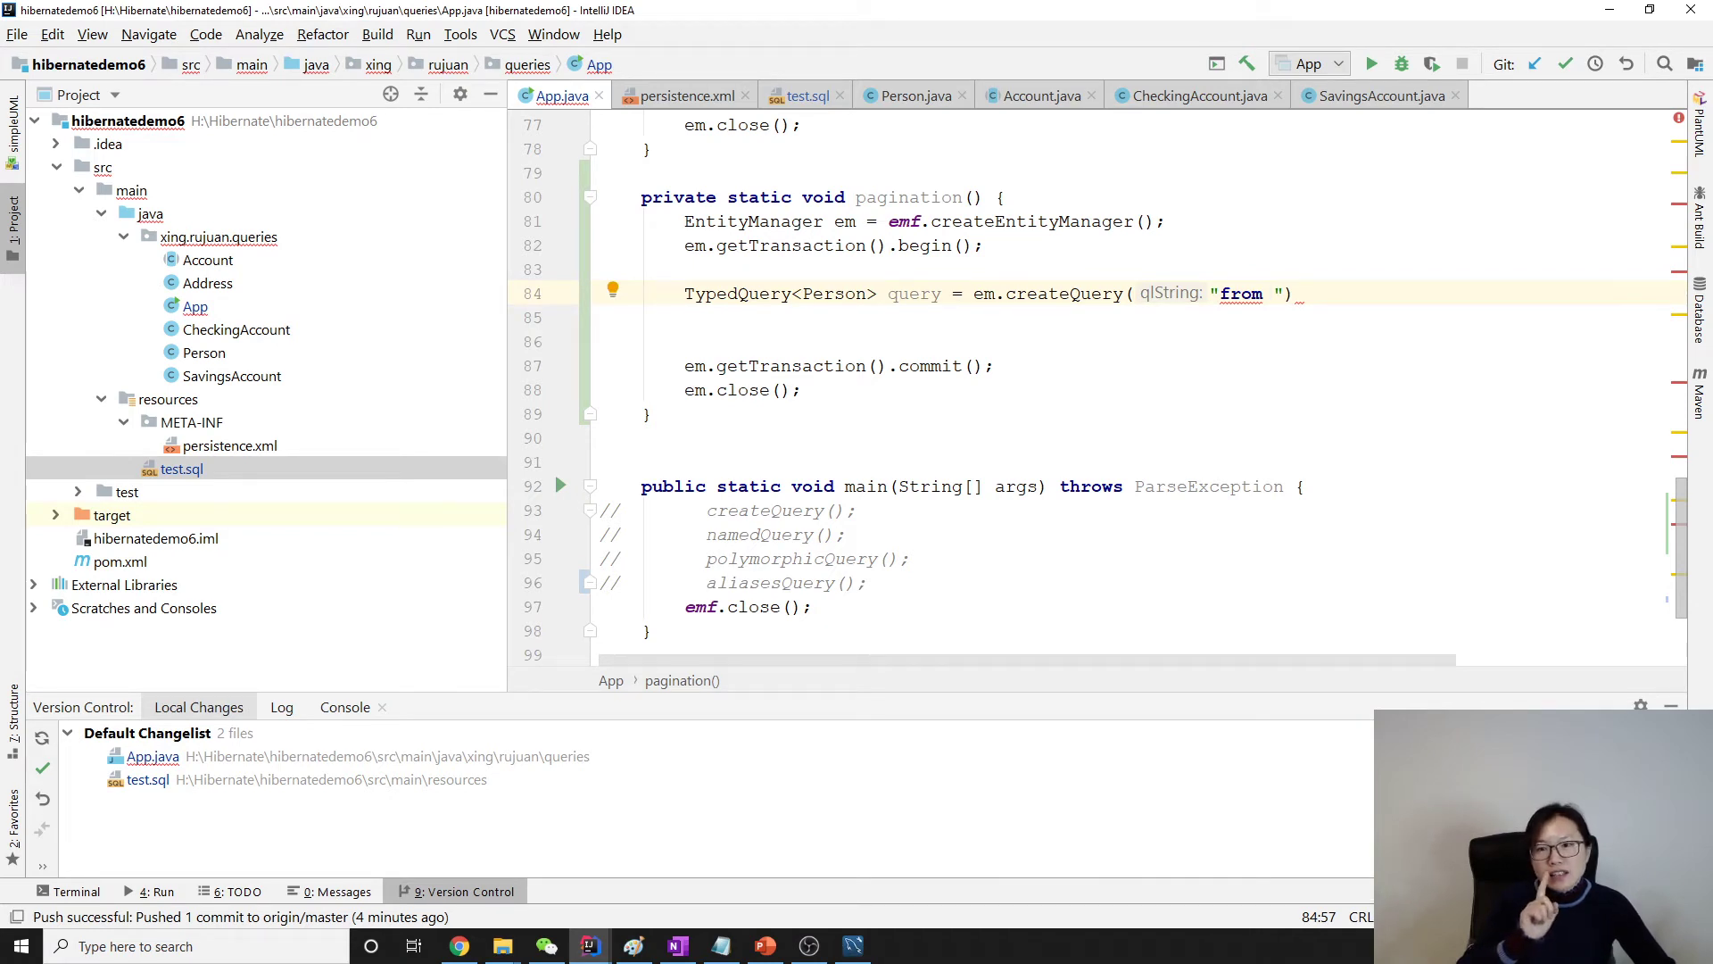
key("BackSpace")
key("BackSpace")
key("BackSpace")
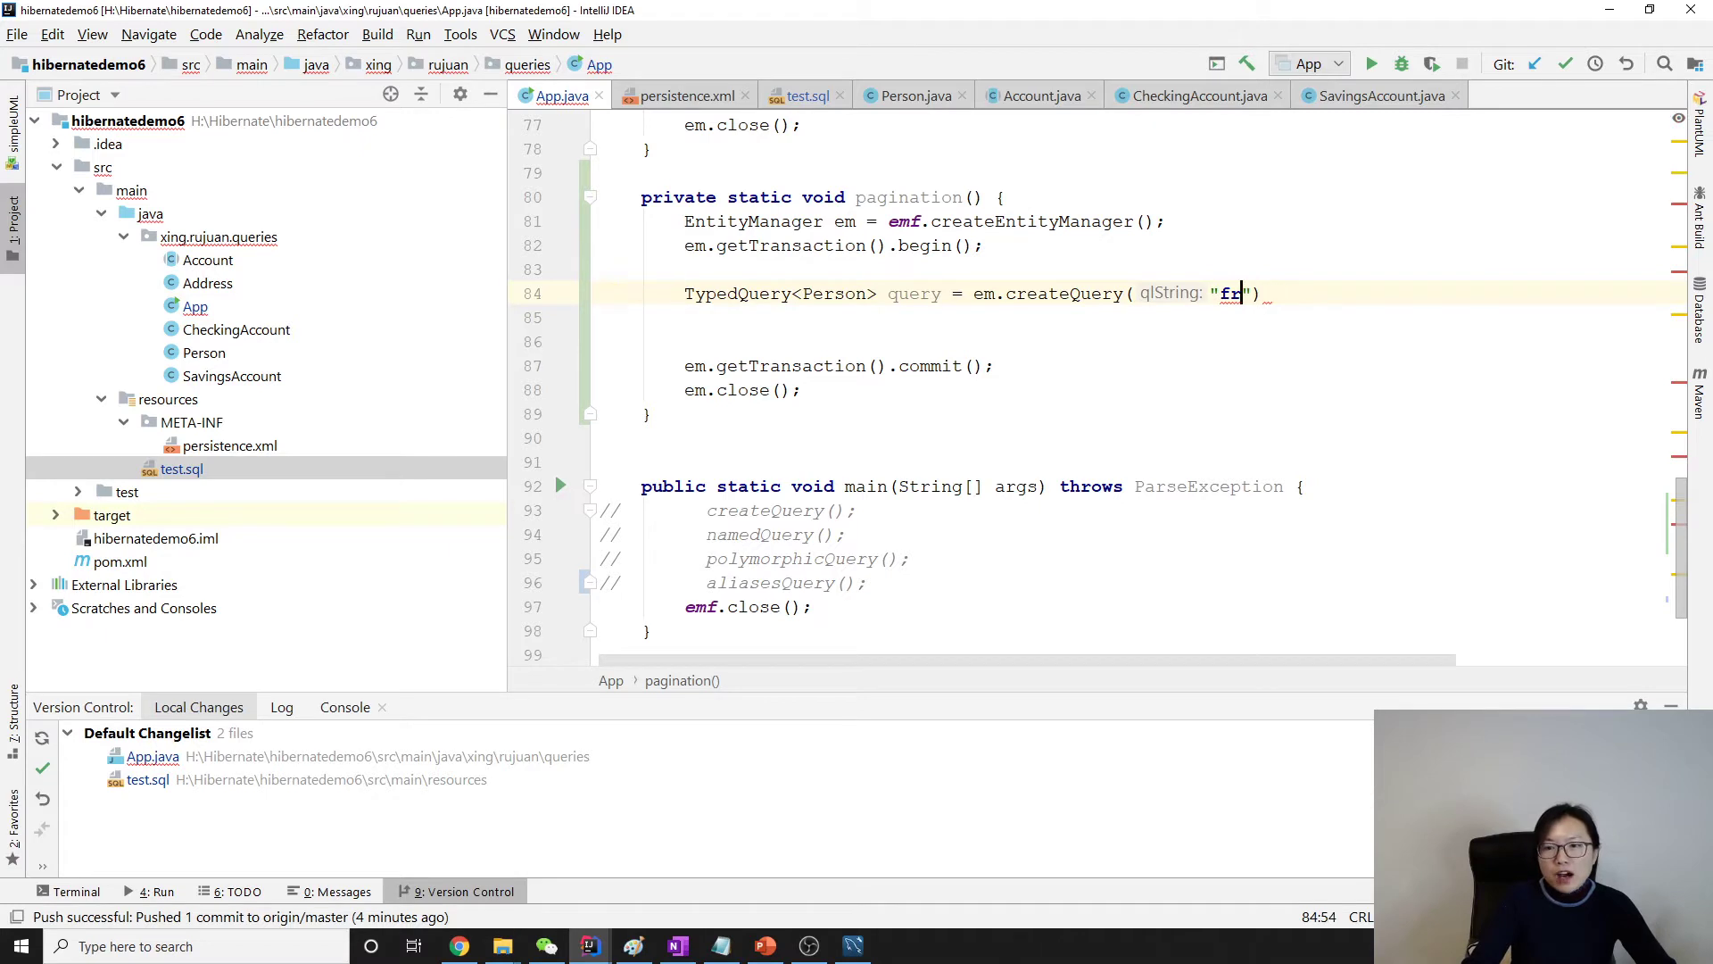
type("OM ")
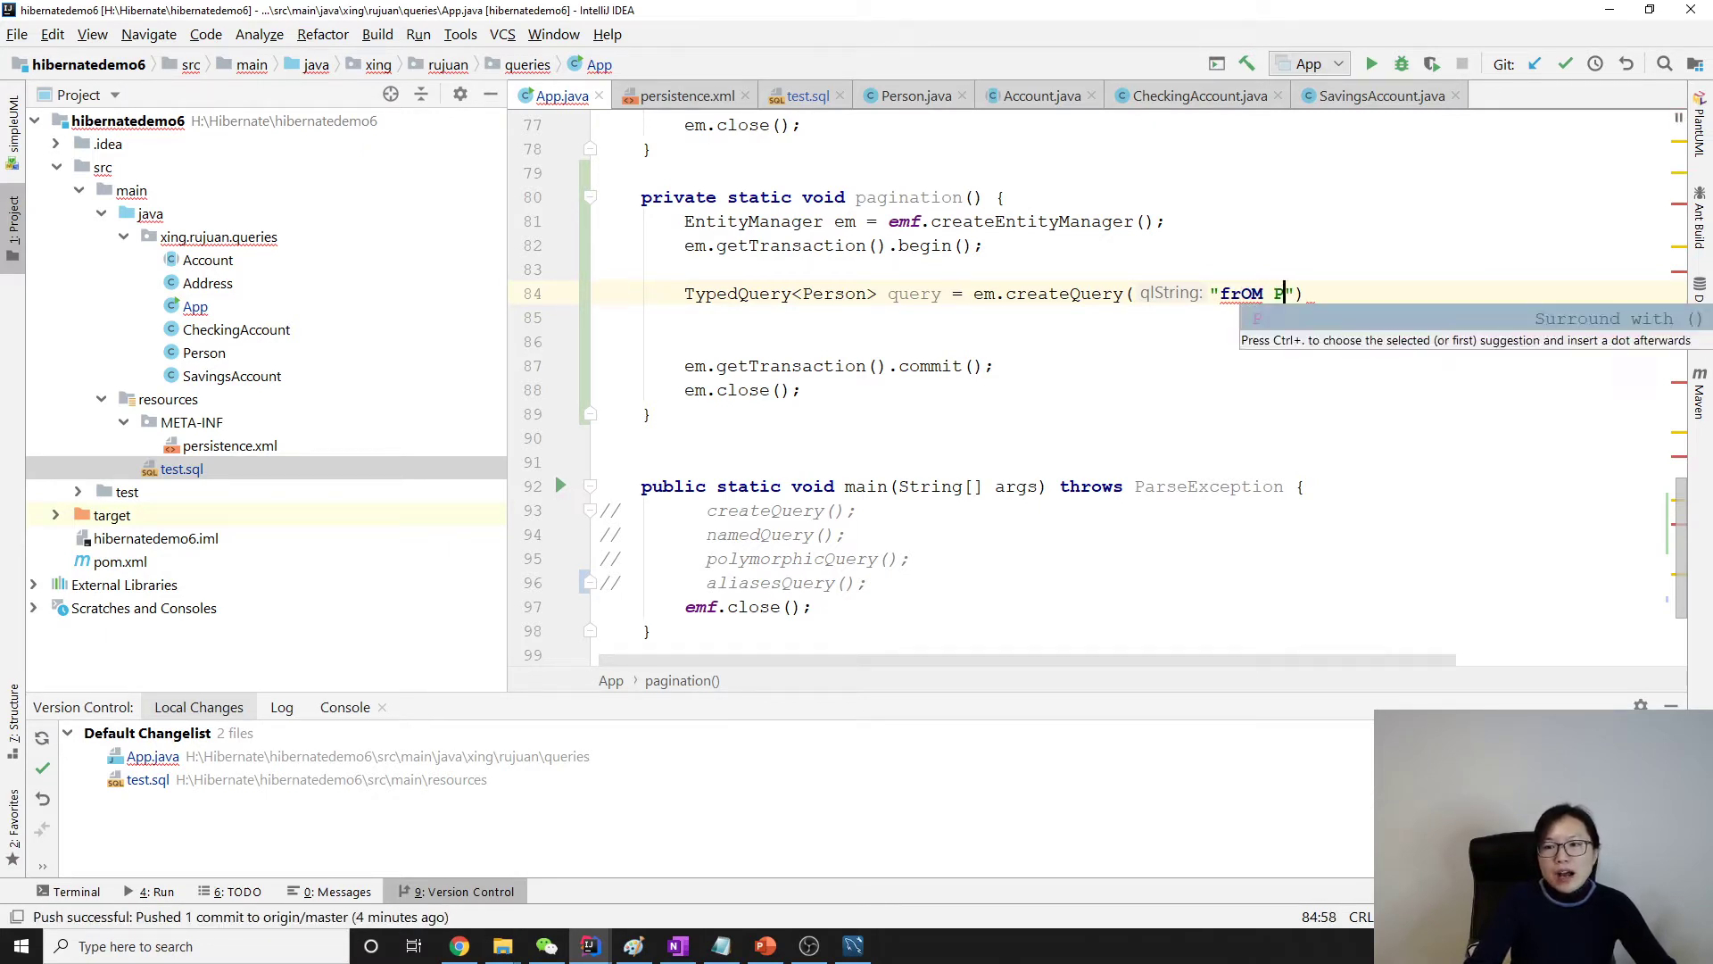
type("Person")
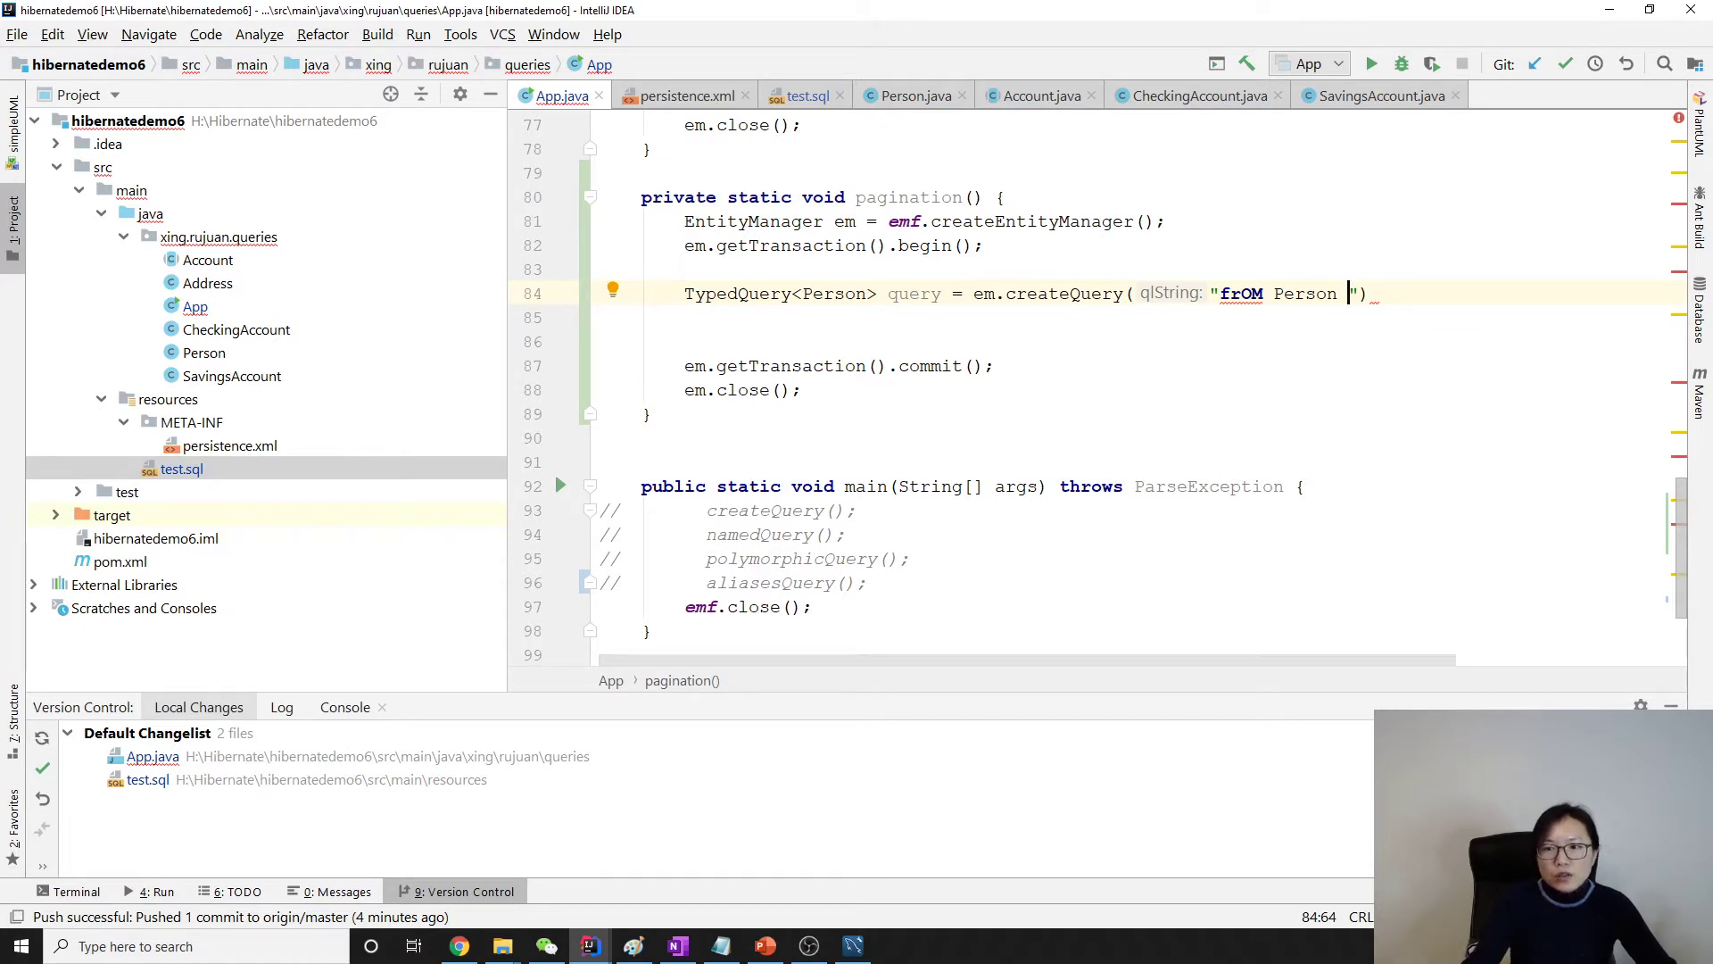
key("BackSpace")
key("BackSpace")
key("BackSpace")
key("BackSpace")
key("BackSpace")
key("BackSpace")
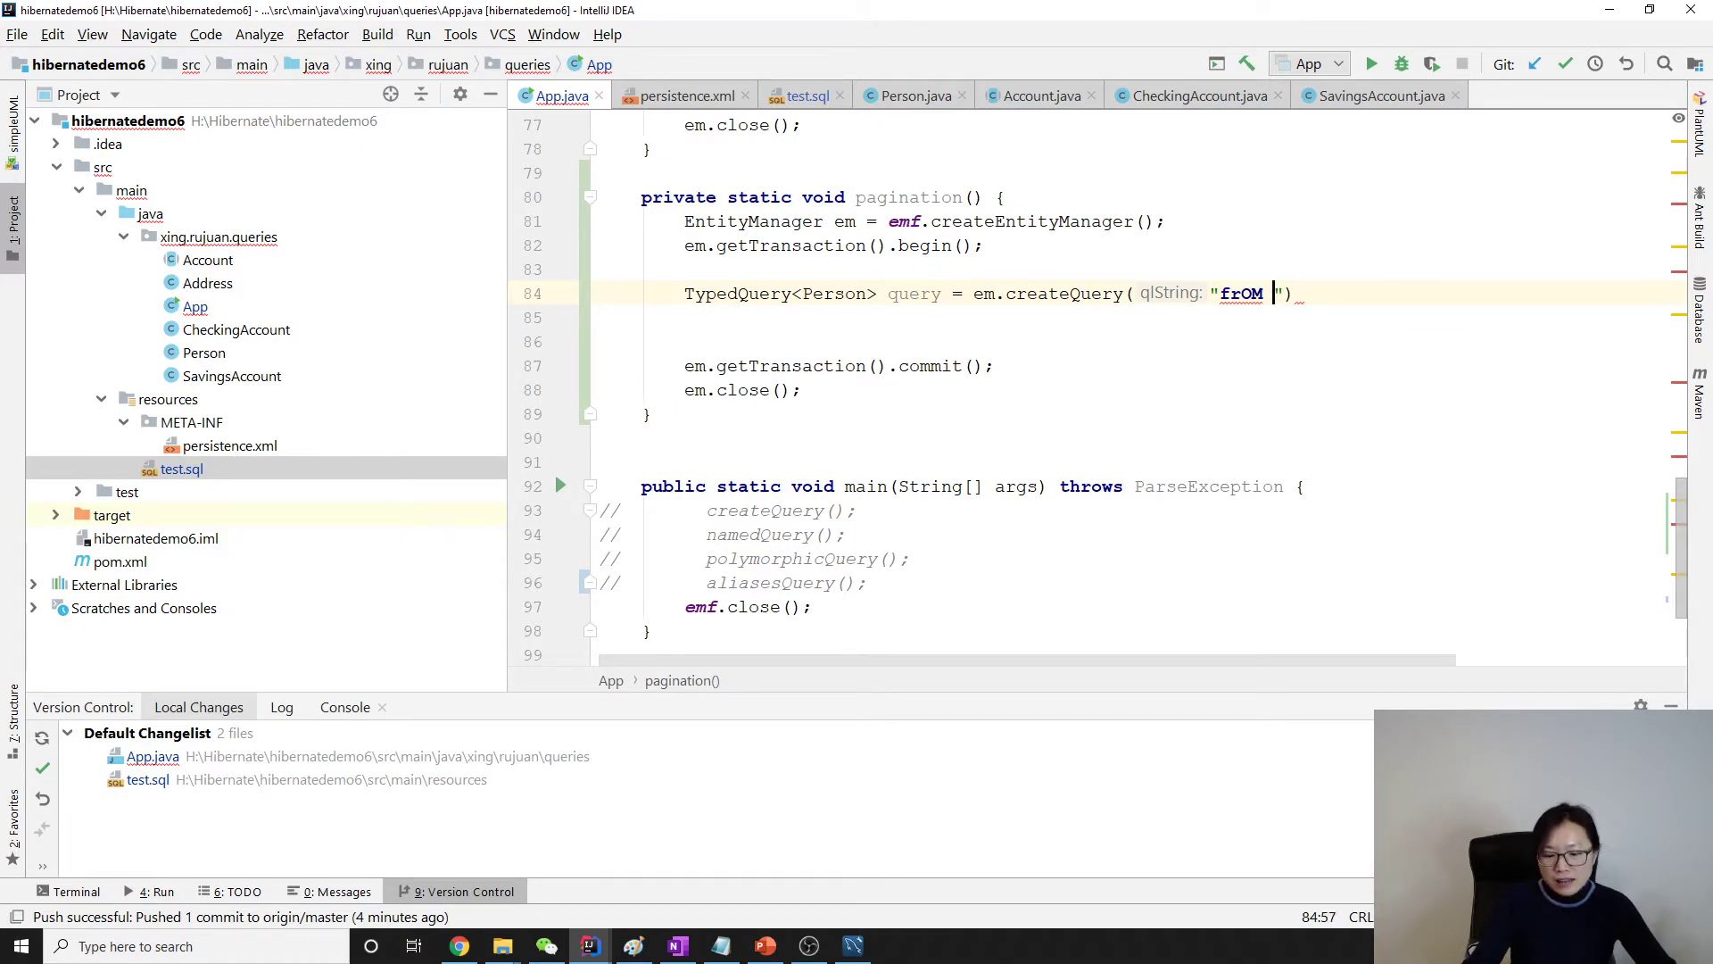
type("person")
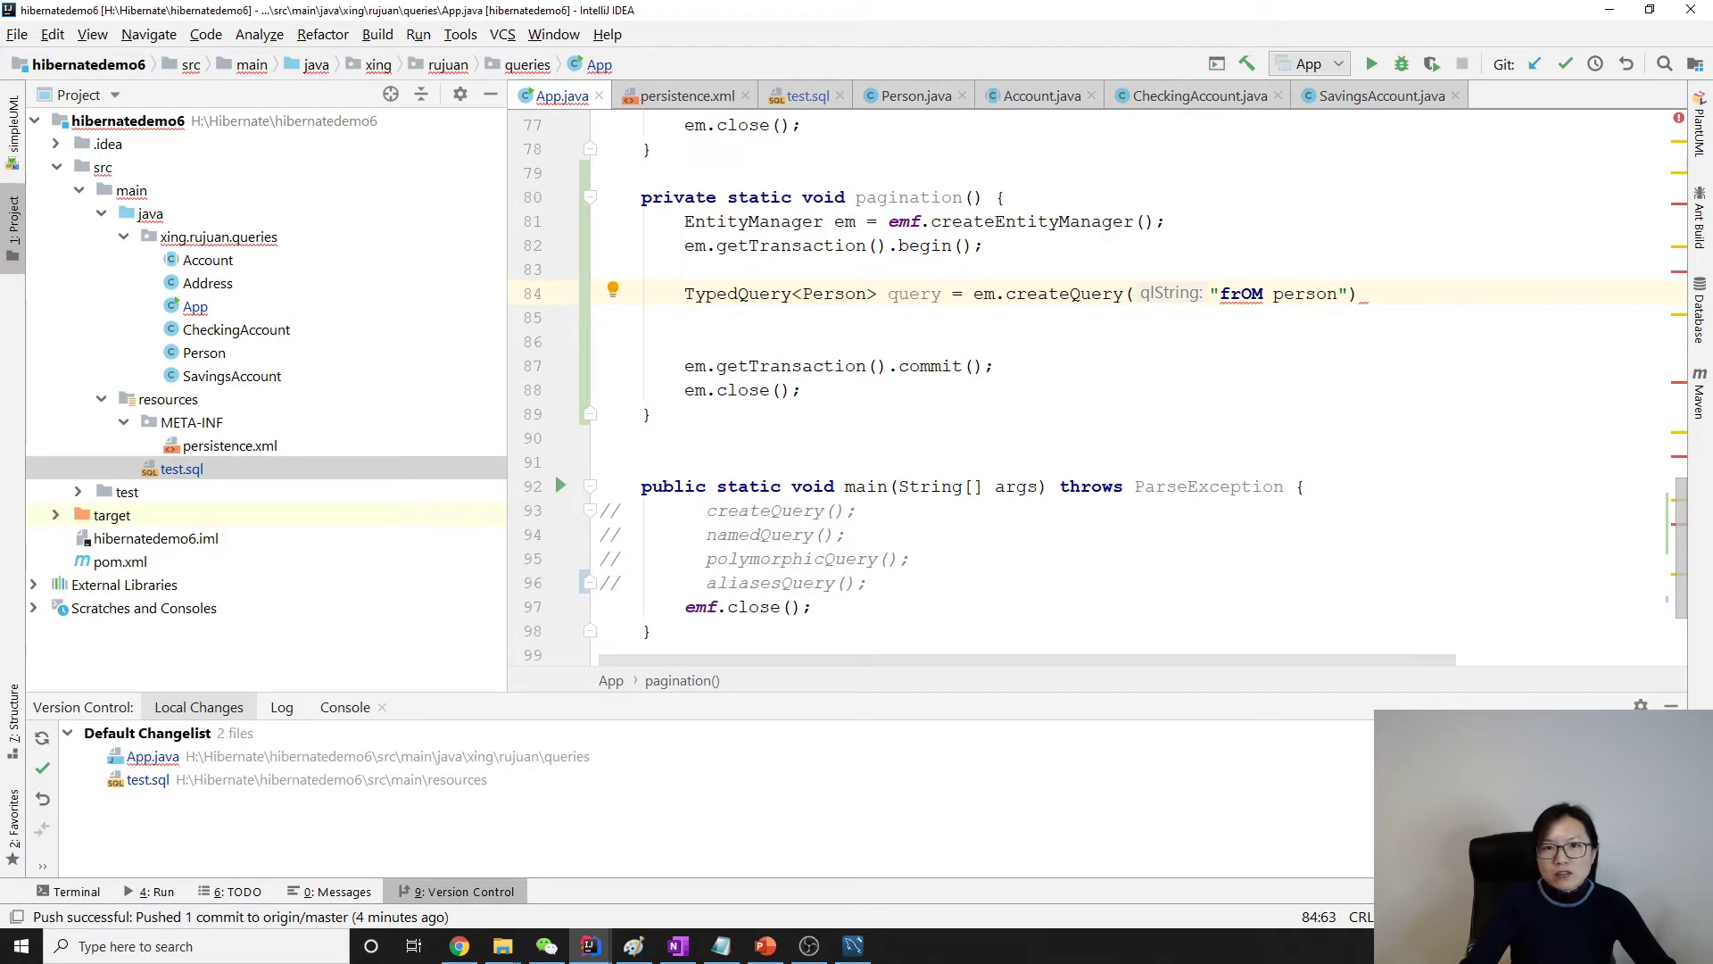
key("BackSpace")
key("BackSpace")
key("BackSpace")
key("BackSpace")
key("BackSpace")
type("Person\"")
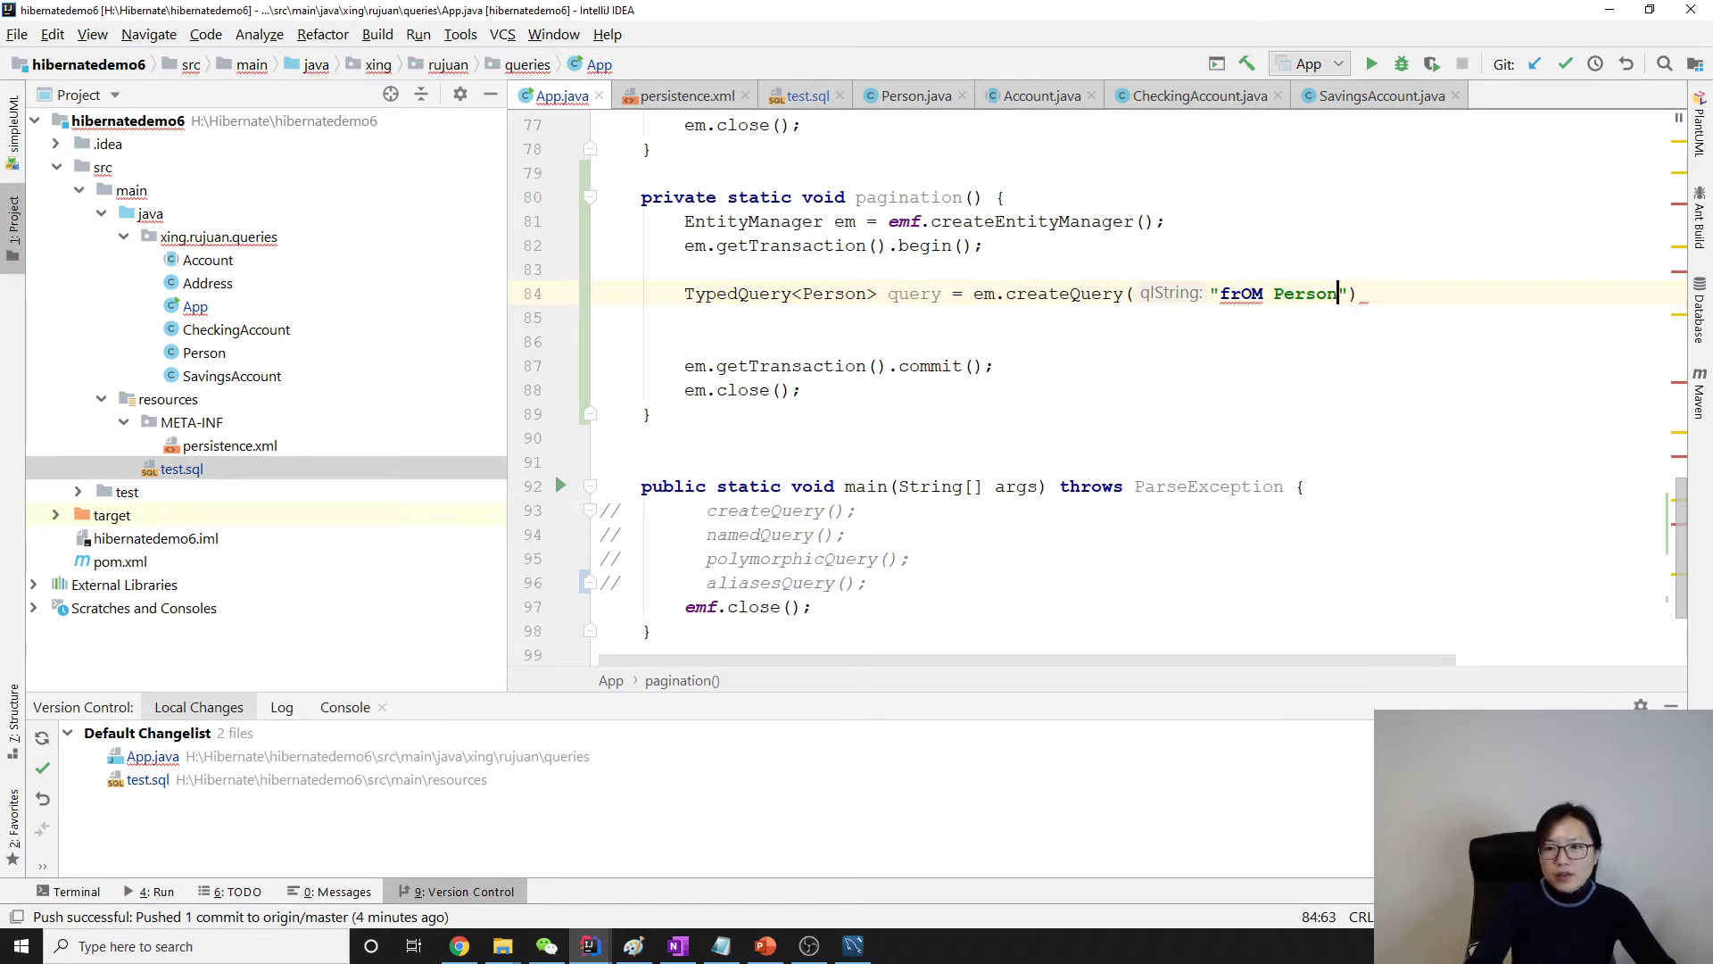
type(", Pers")
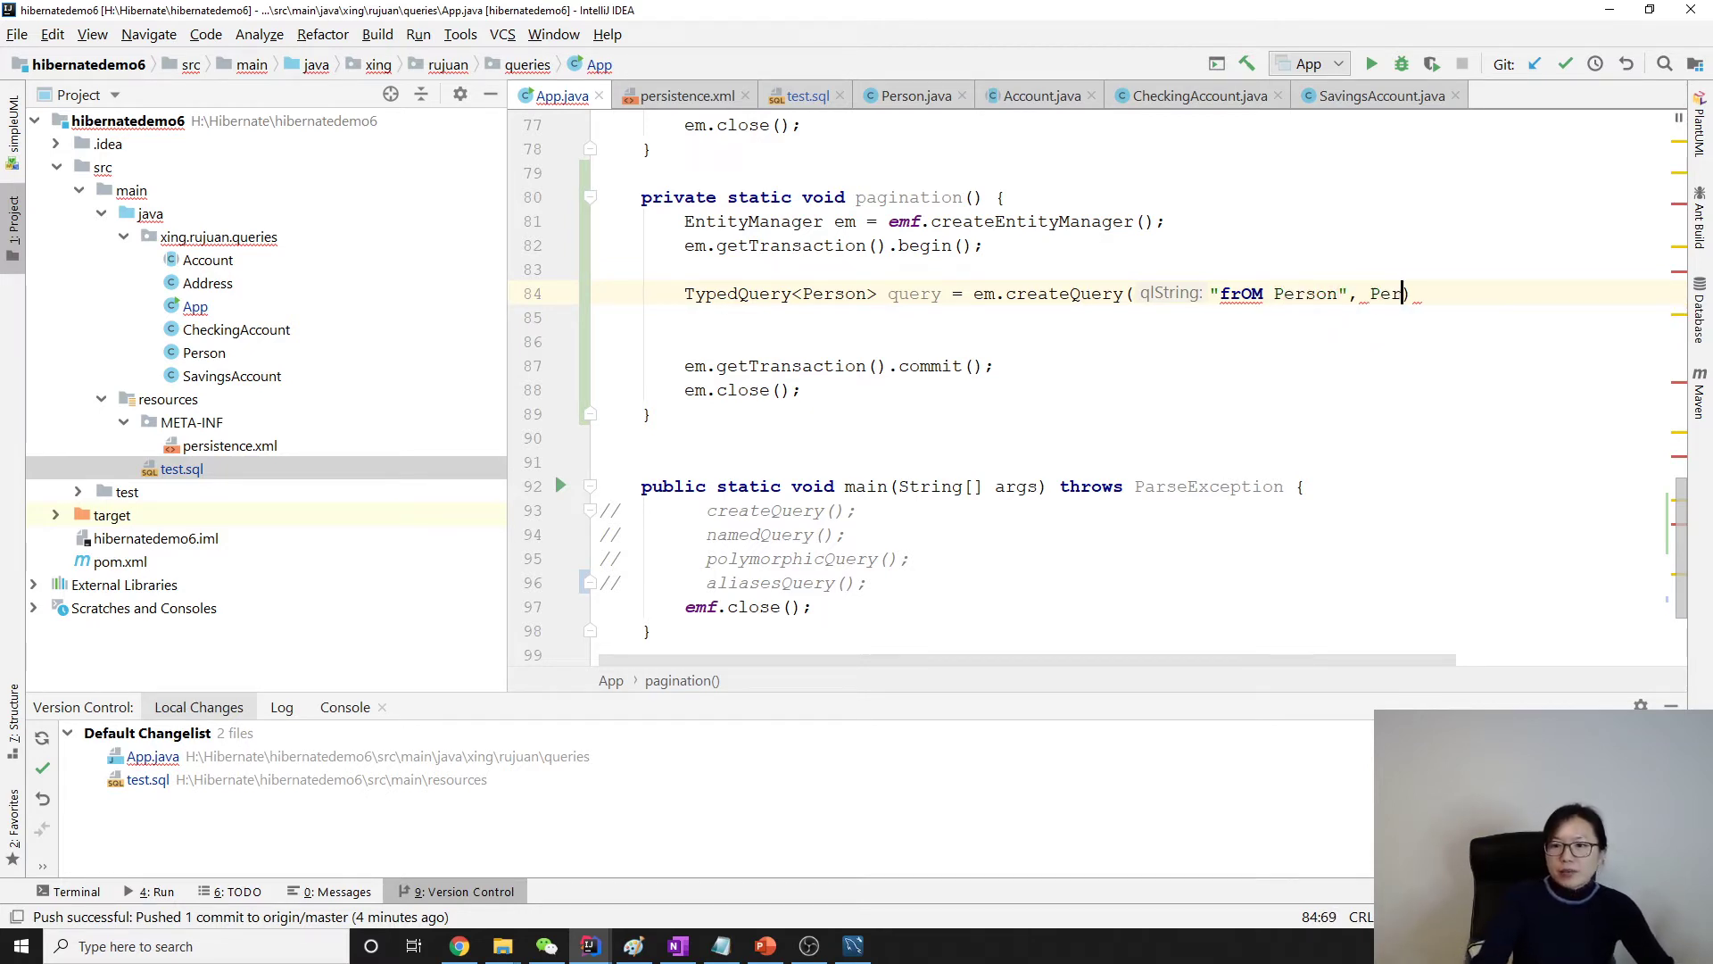
type("on.c")
key("Return")
type(")")
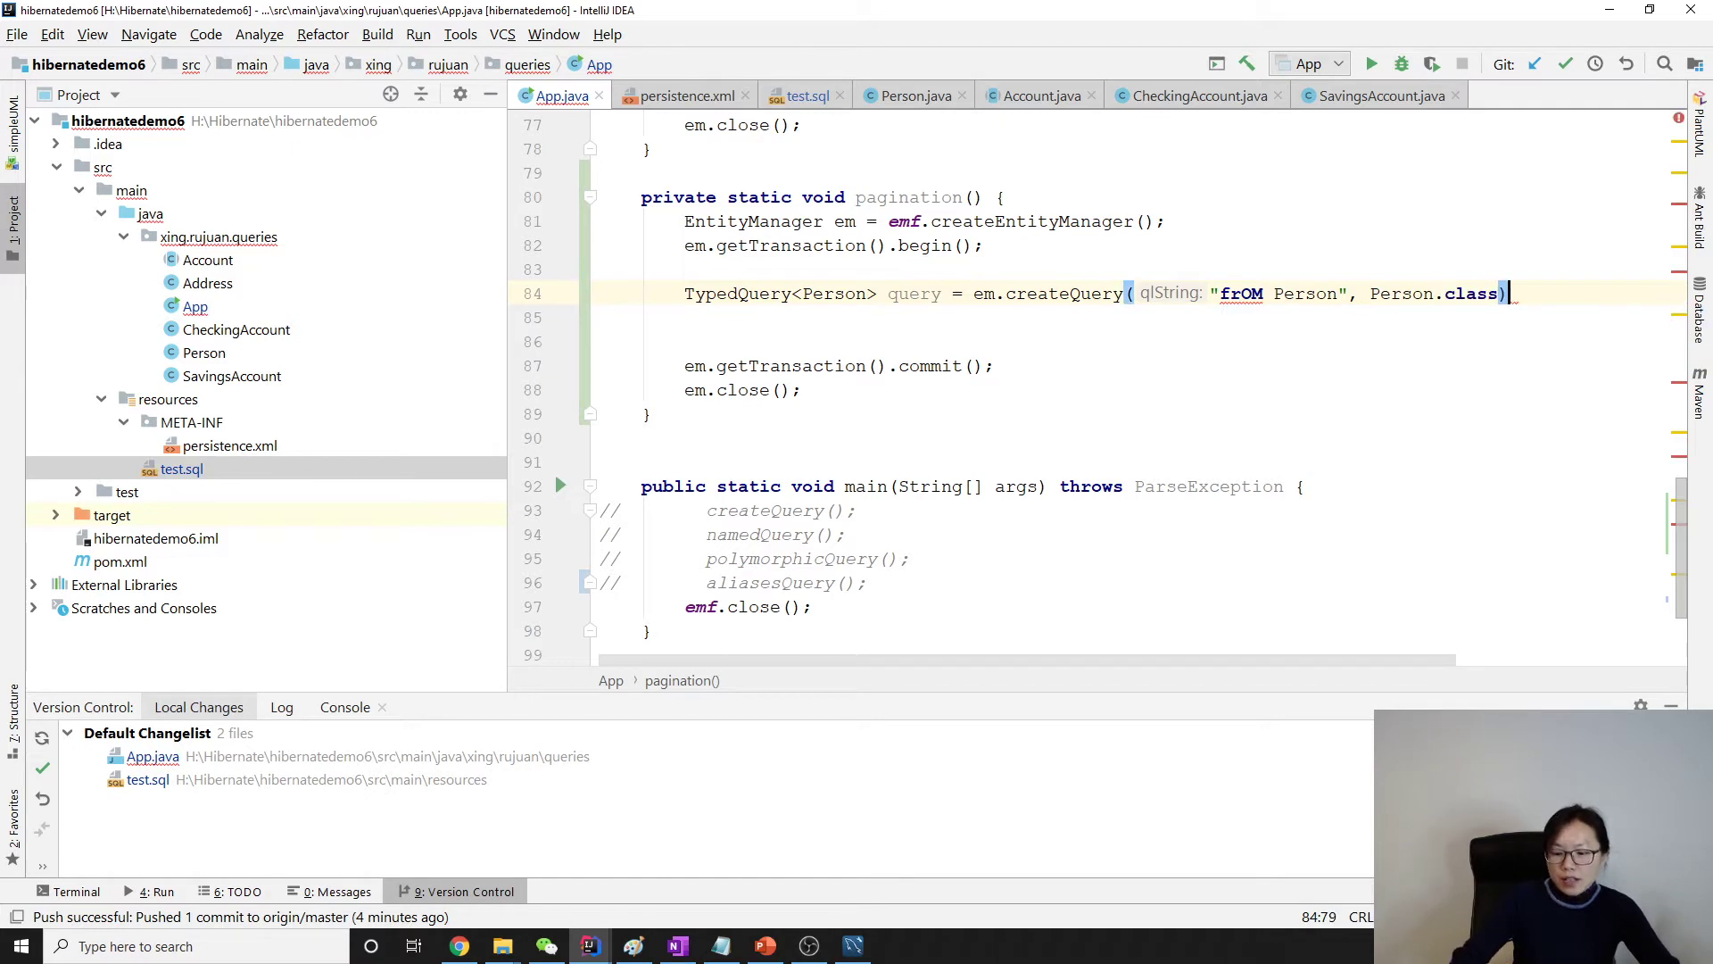
type(";")
key("Return")
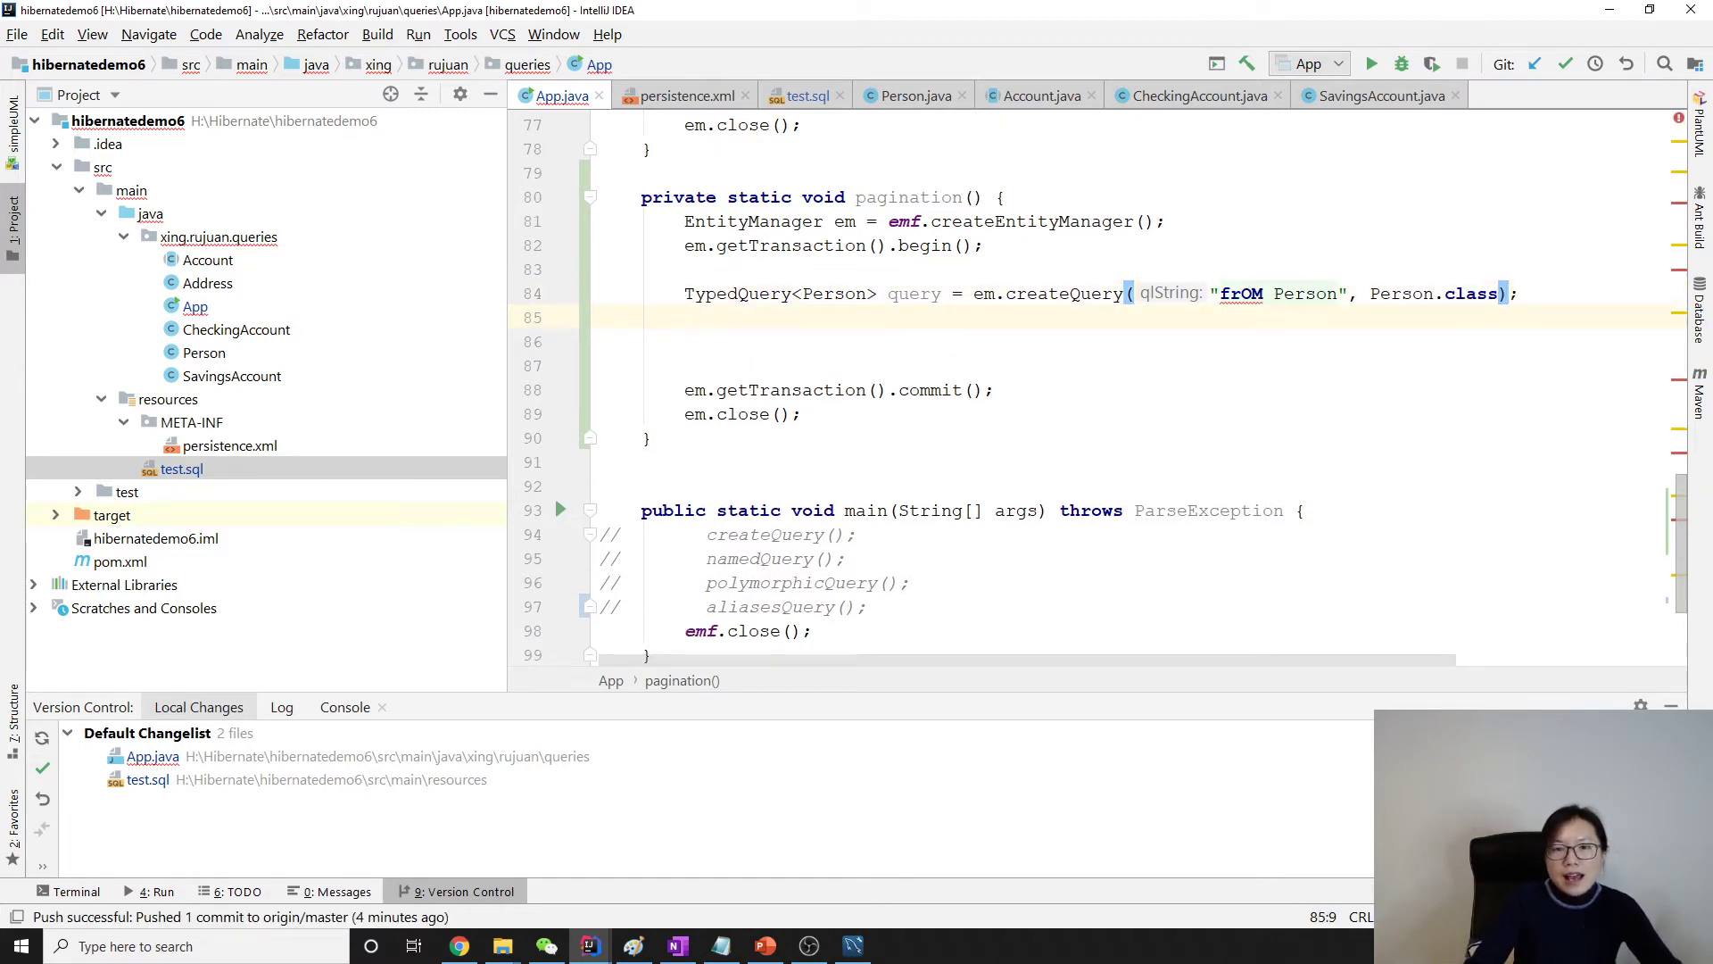
type("query.set")
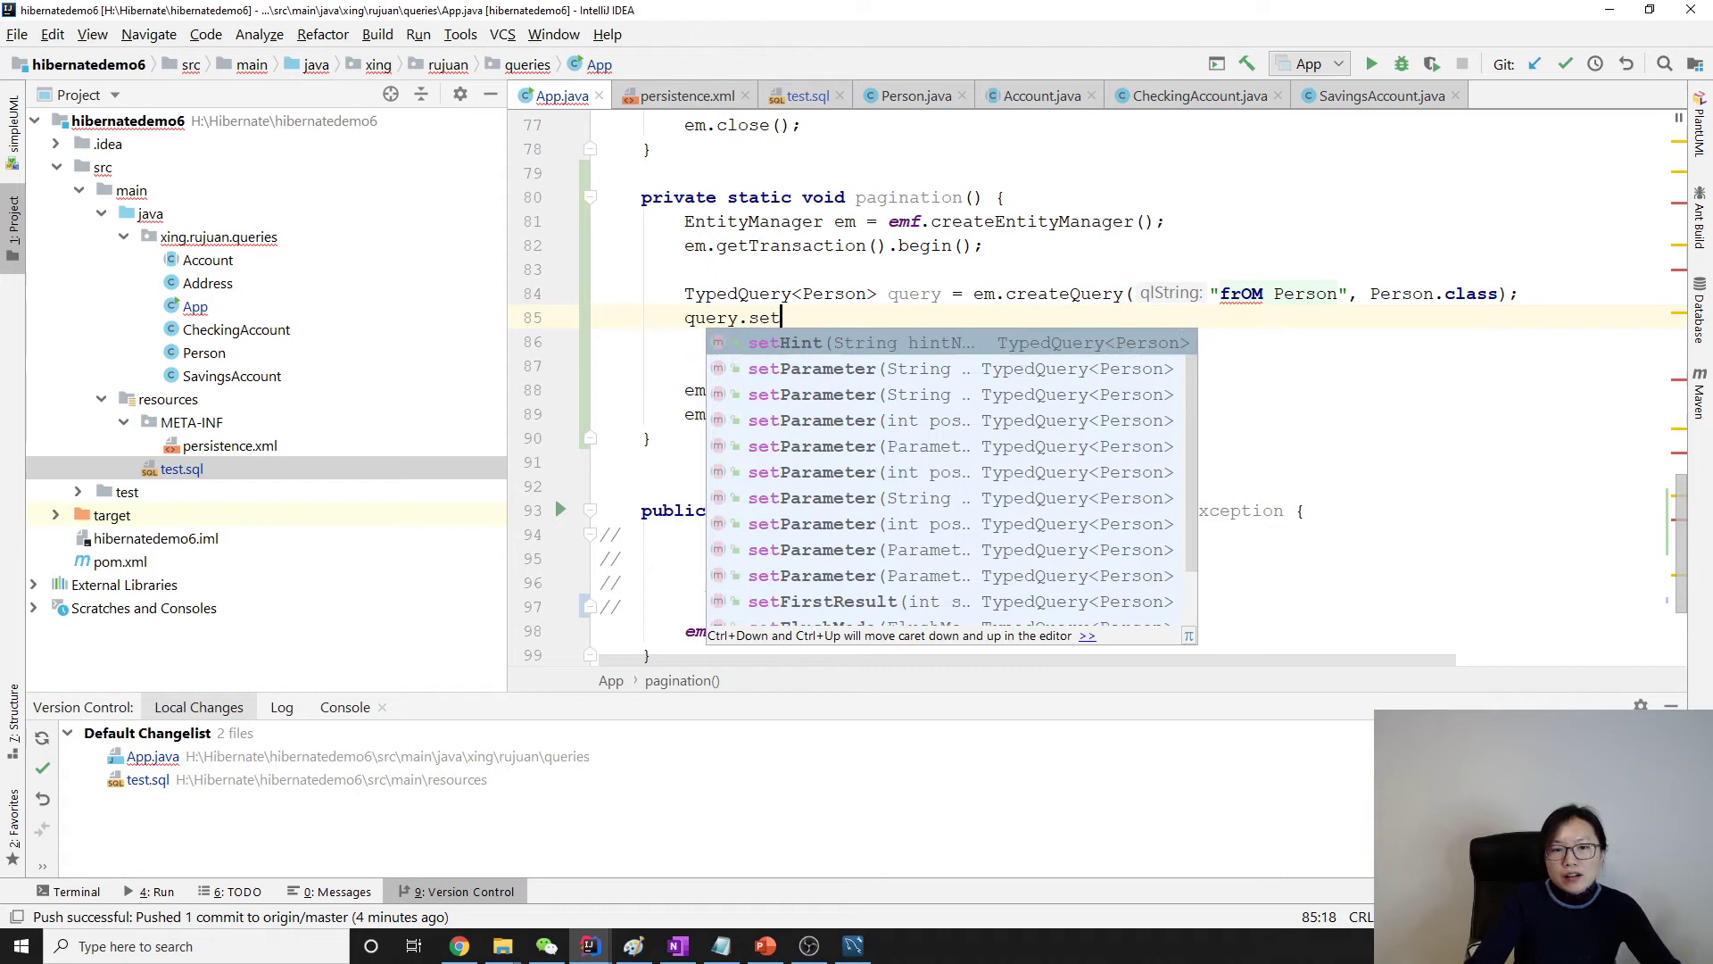
type("Fir")
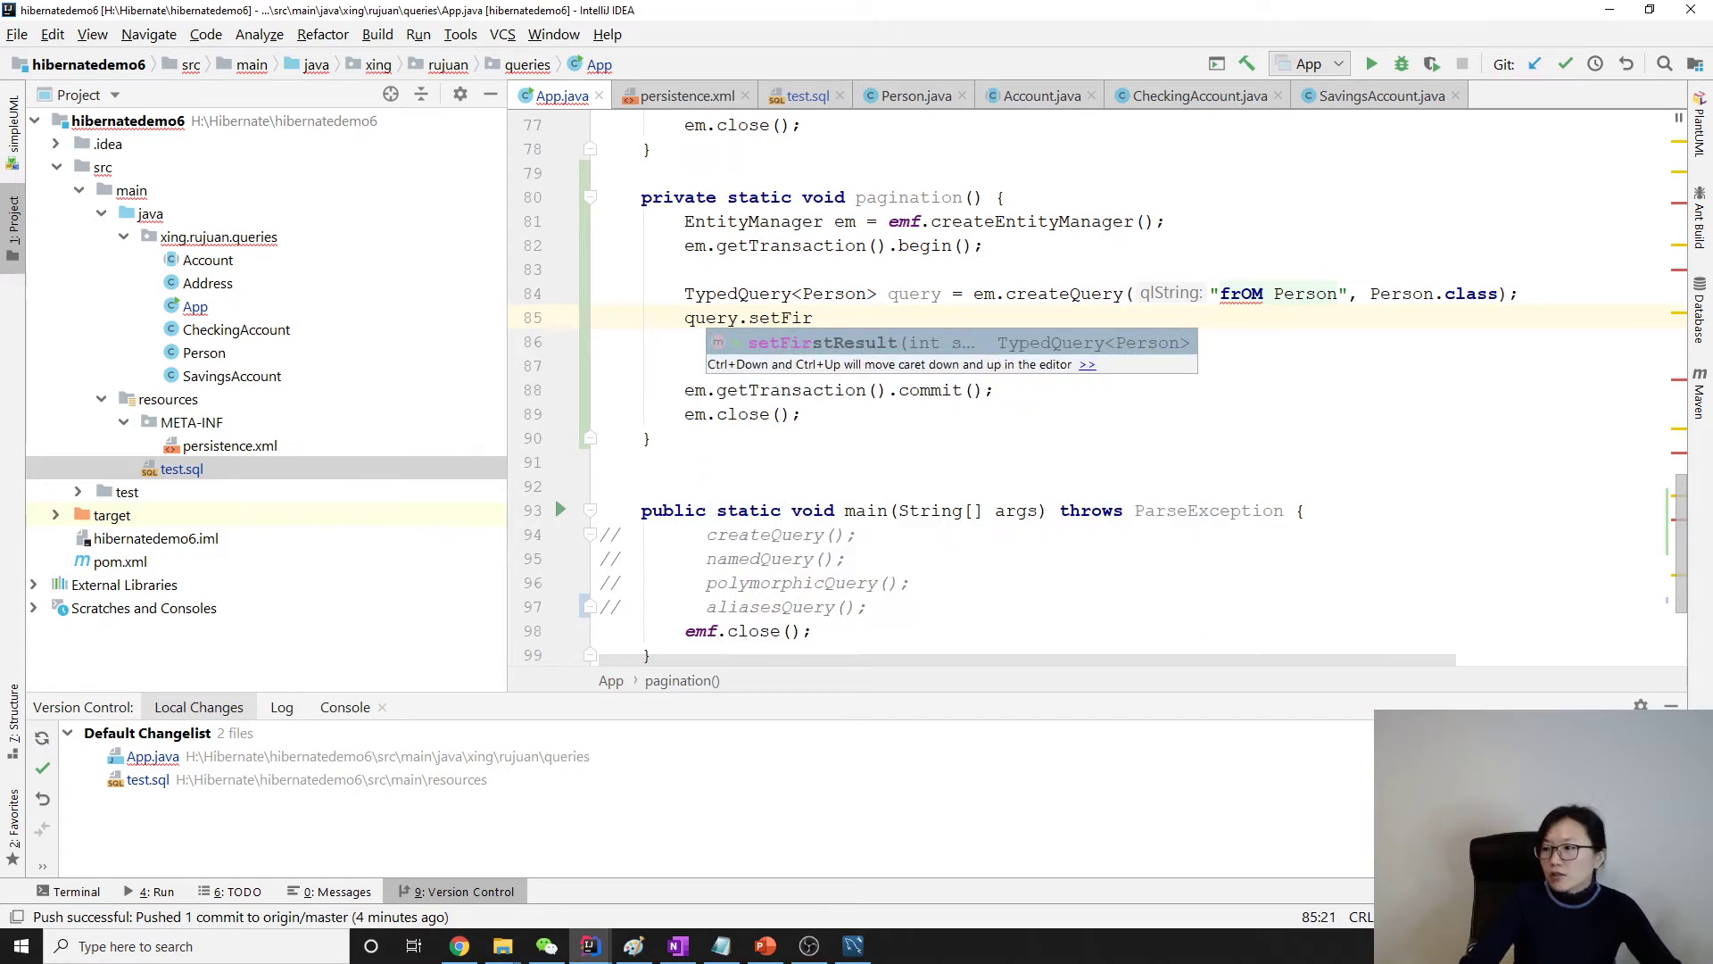
- Add query.setFirstResult(0) so the query starts at result 0
key("Return")
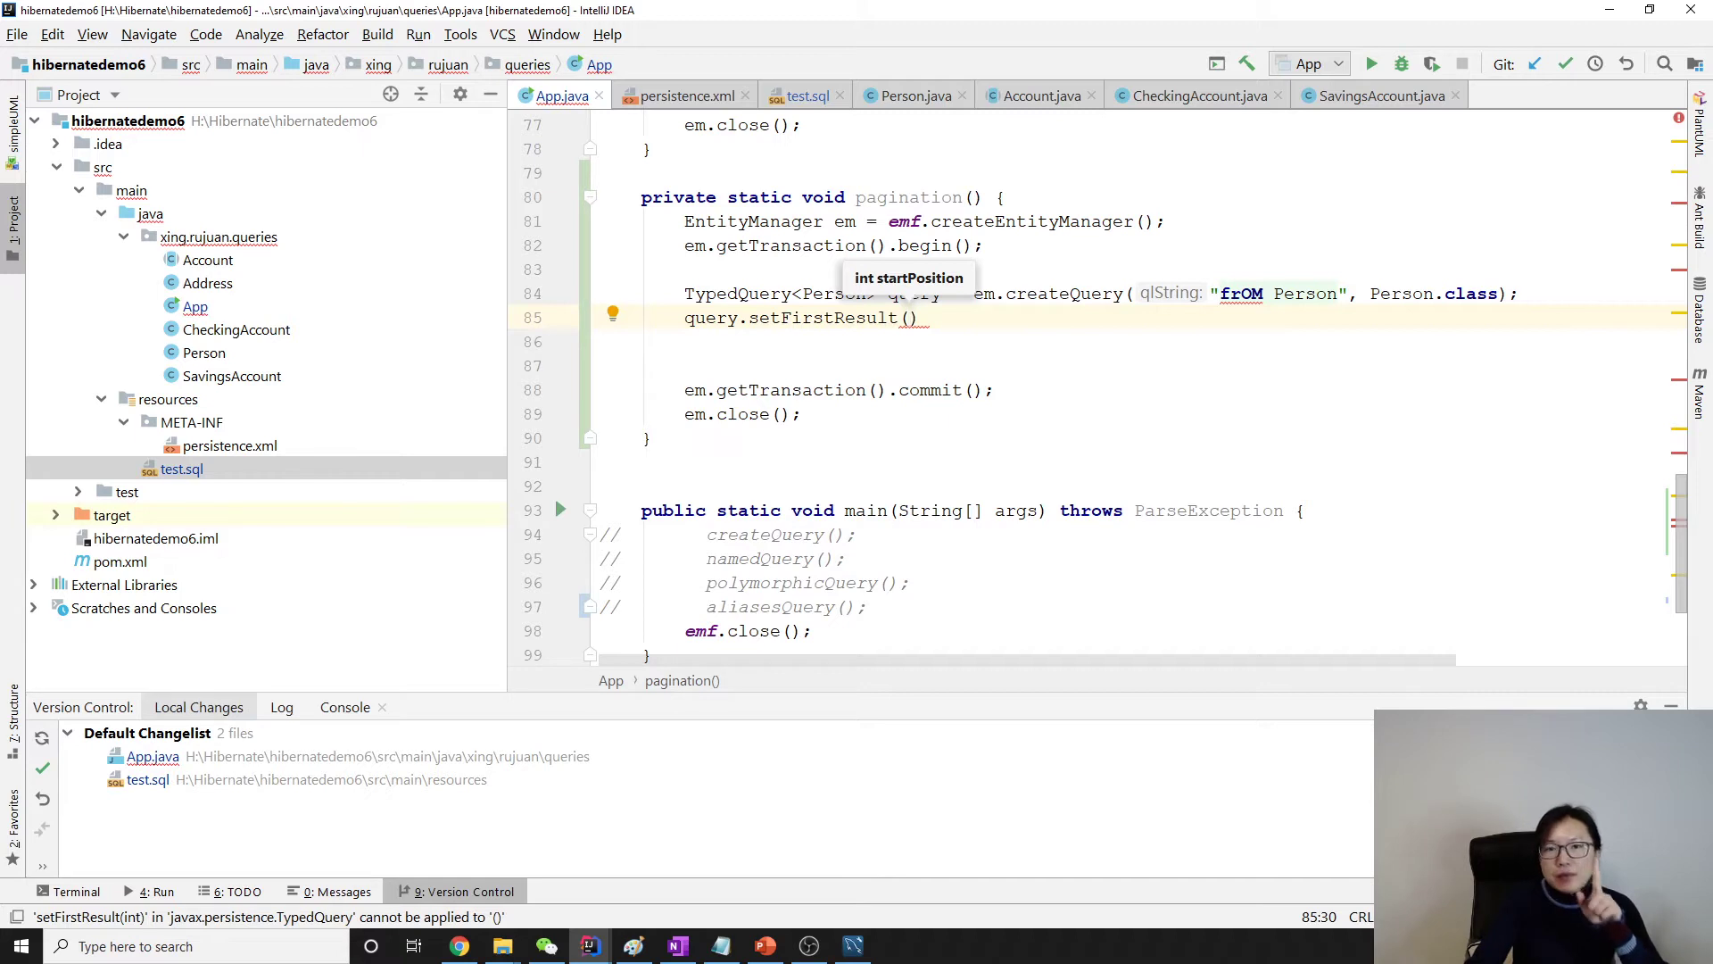
type("0")
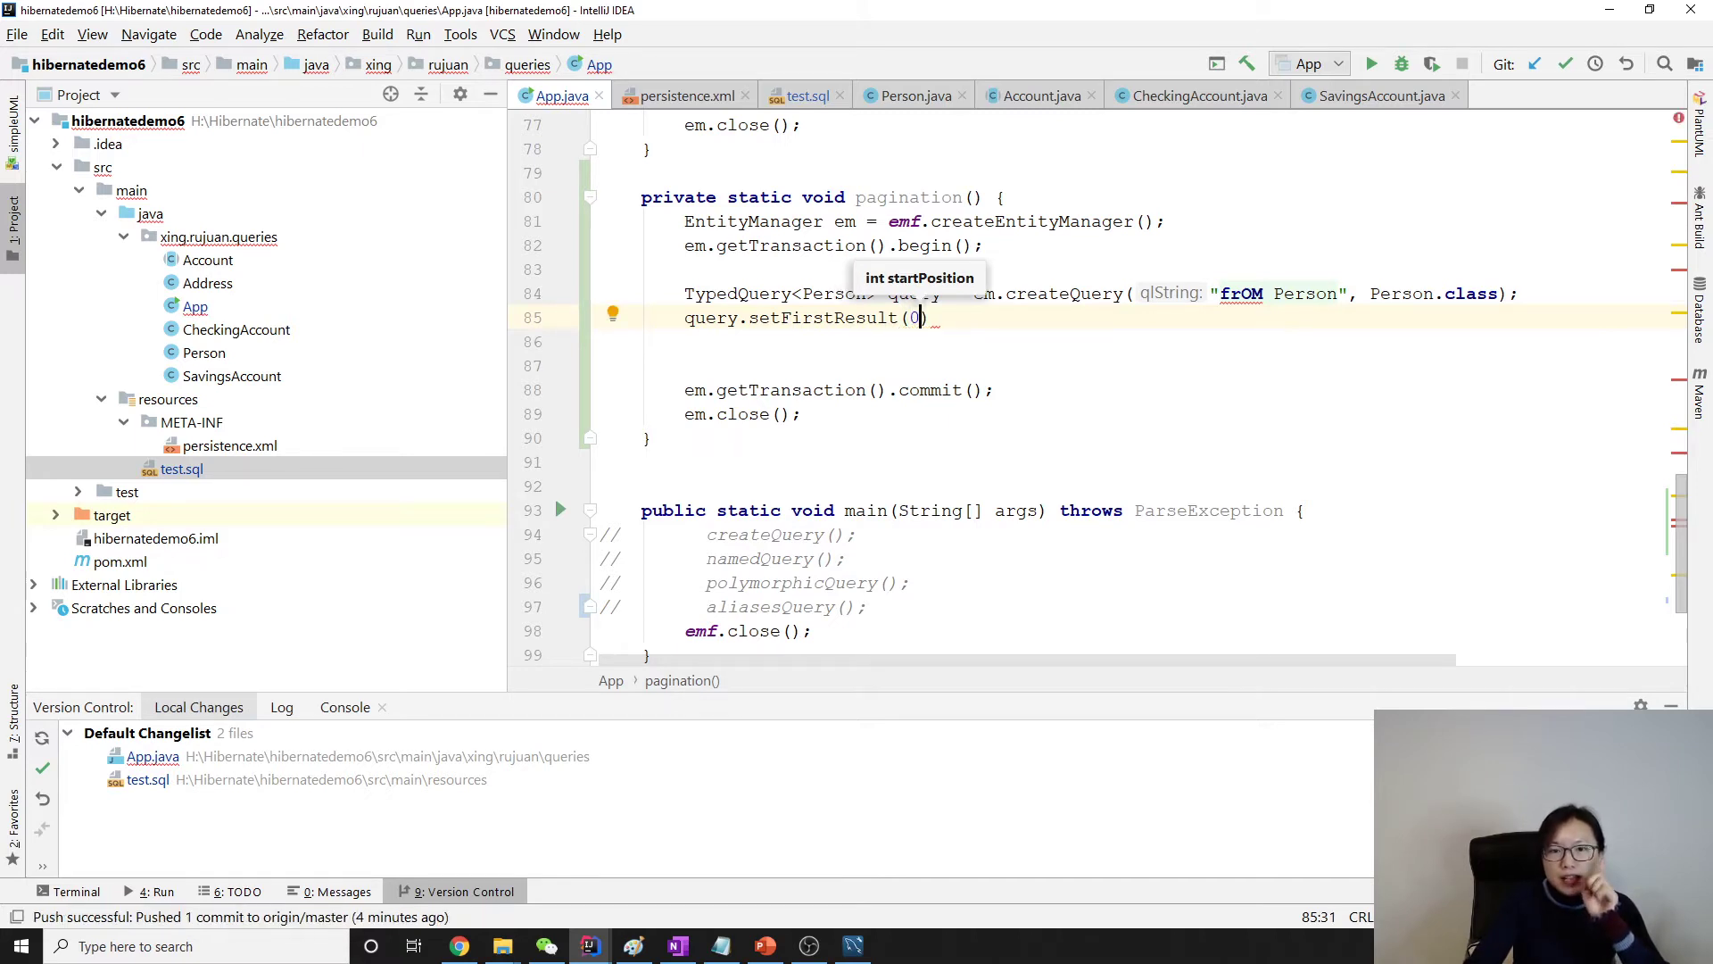
key("BackSpace")
type("1")
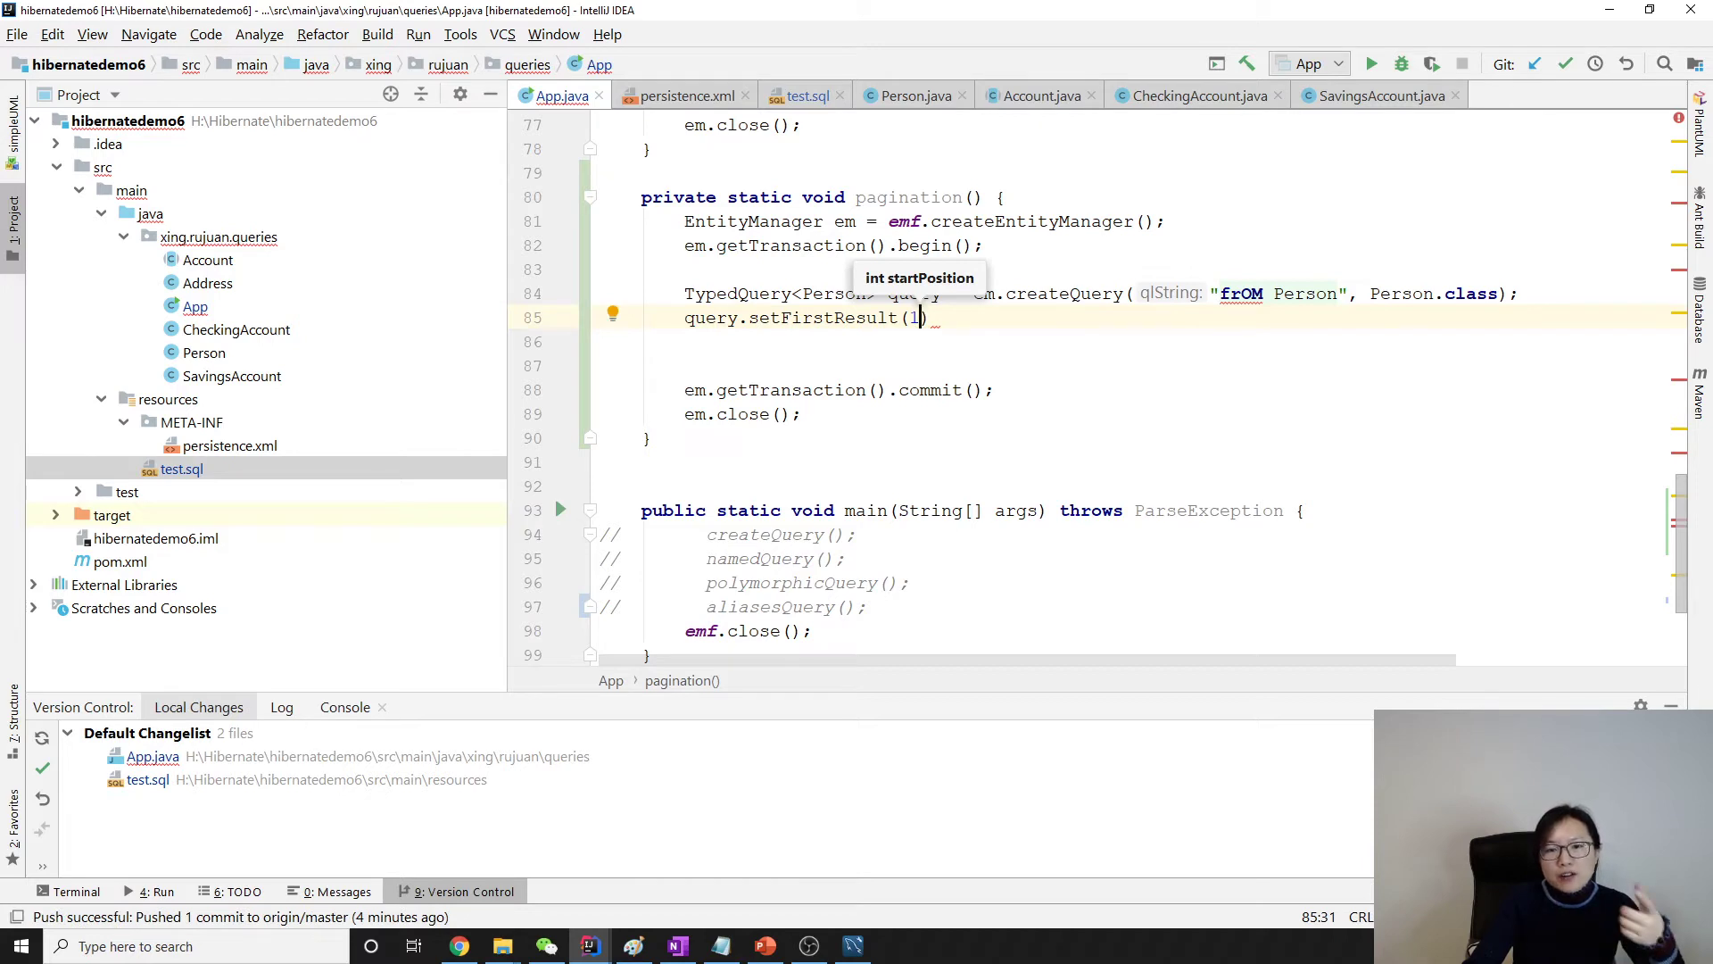
key("BackSpace")
type("0")
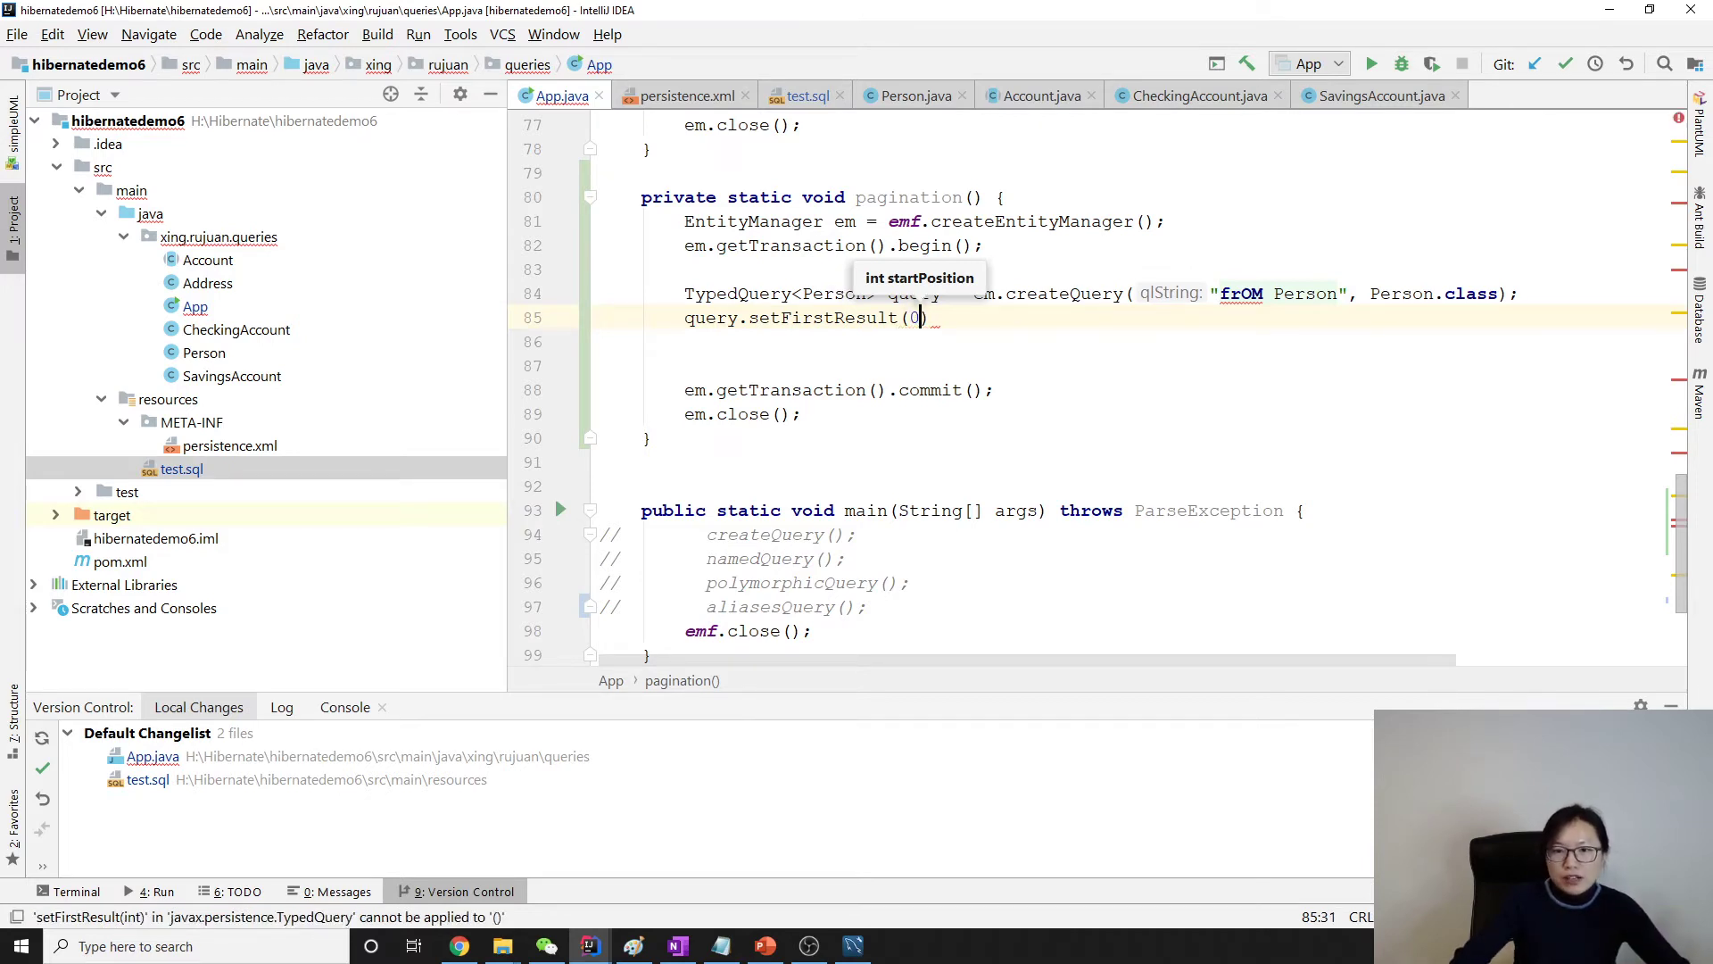
type(";")
key("Return")
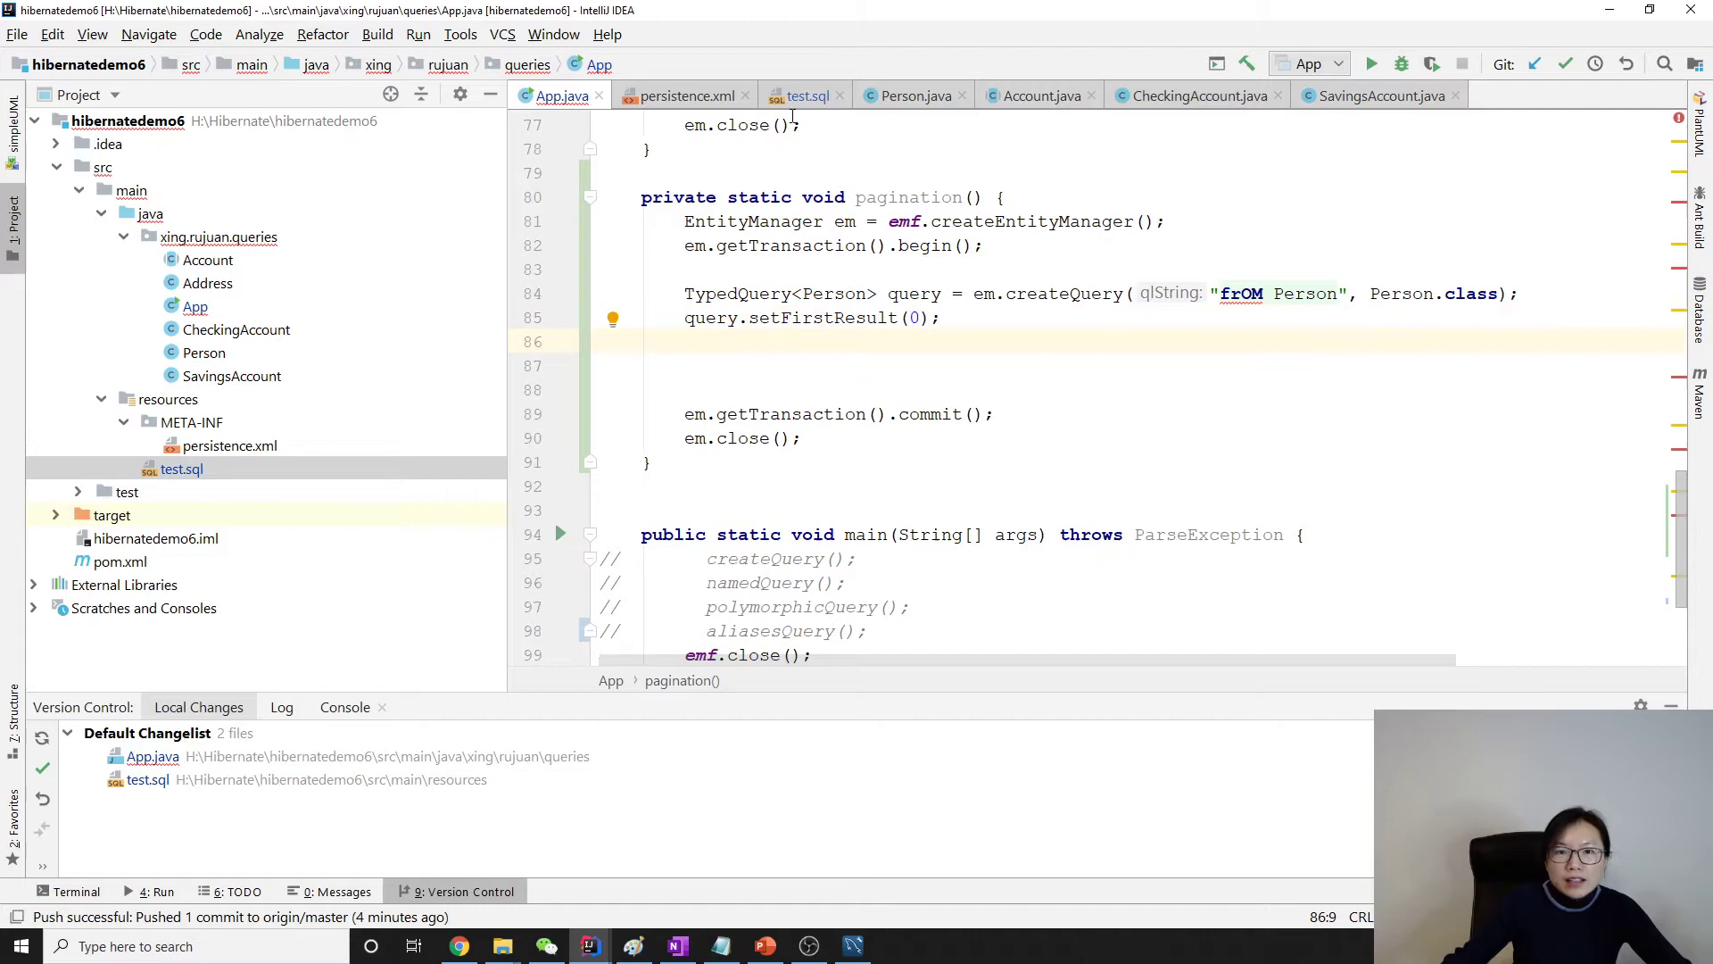
- Limit the query with setMaxResults(5), checking the test.sql Person data
left_click(803, 98)
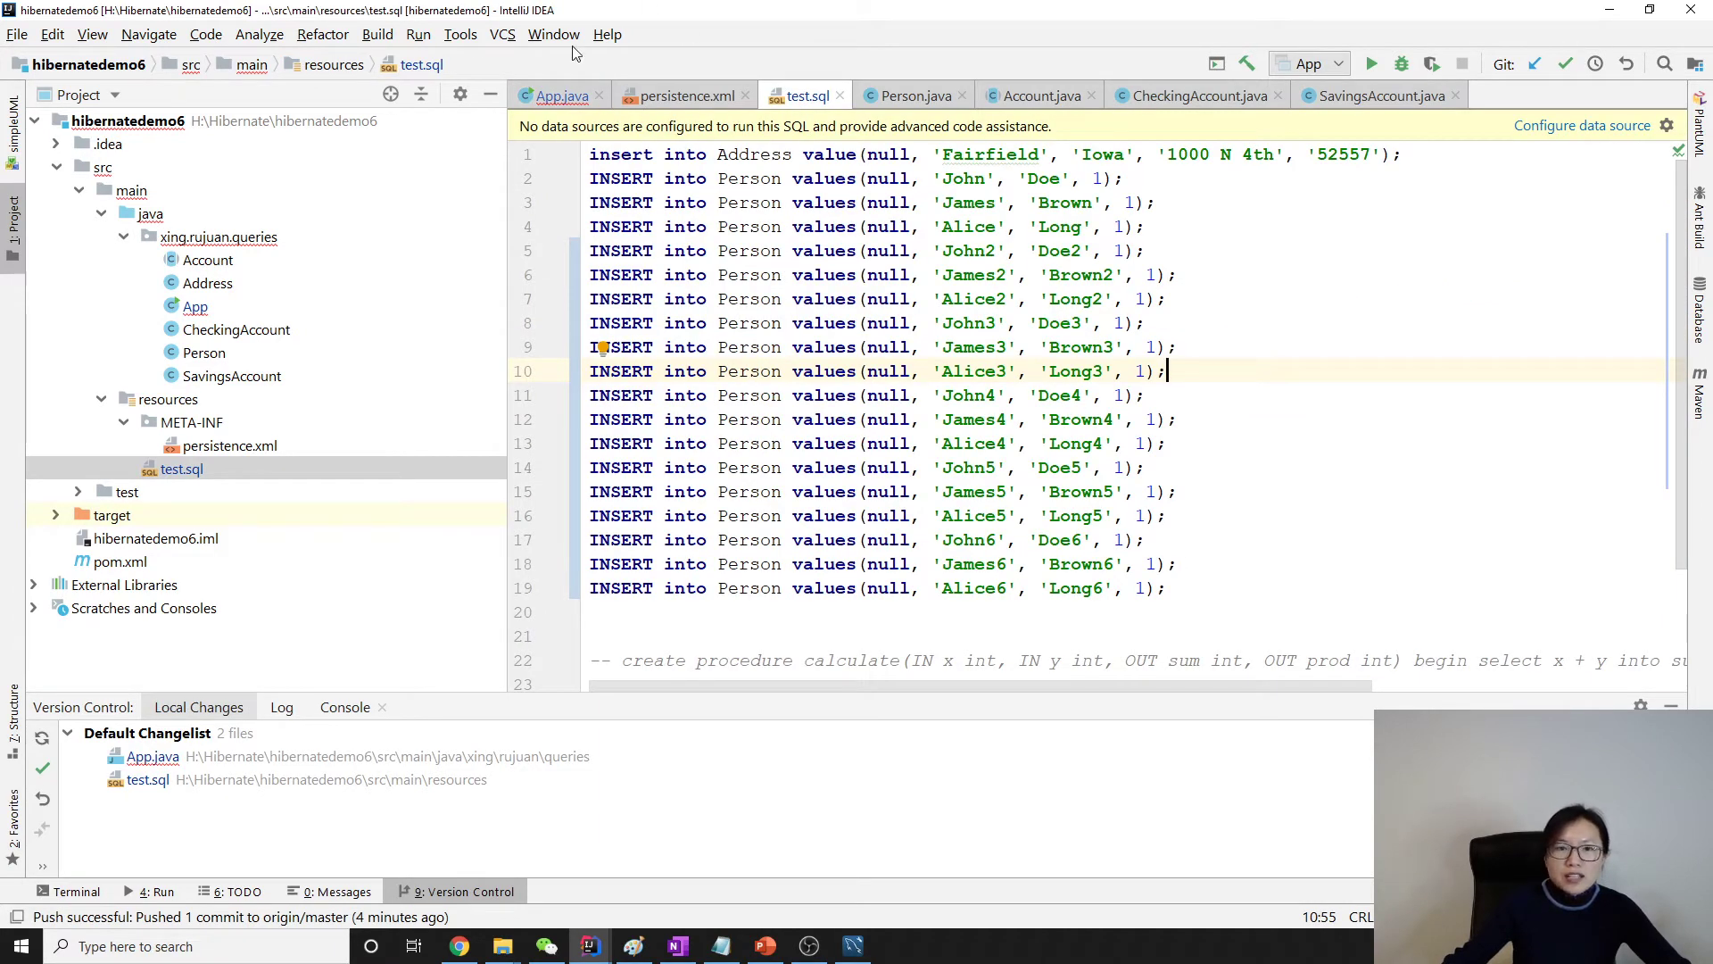
left_click(562, 96)
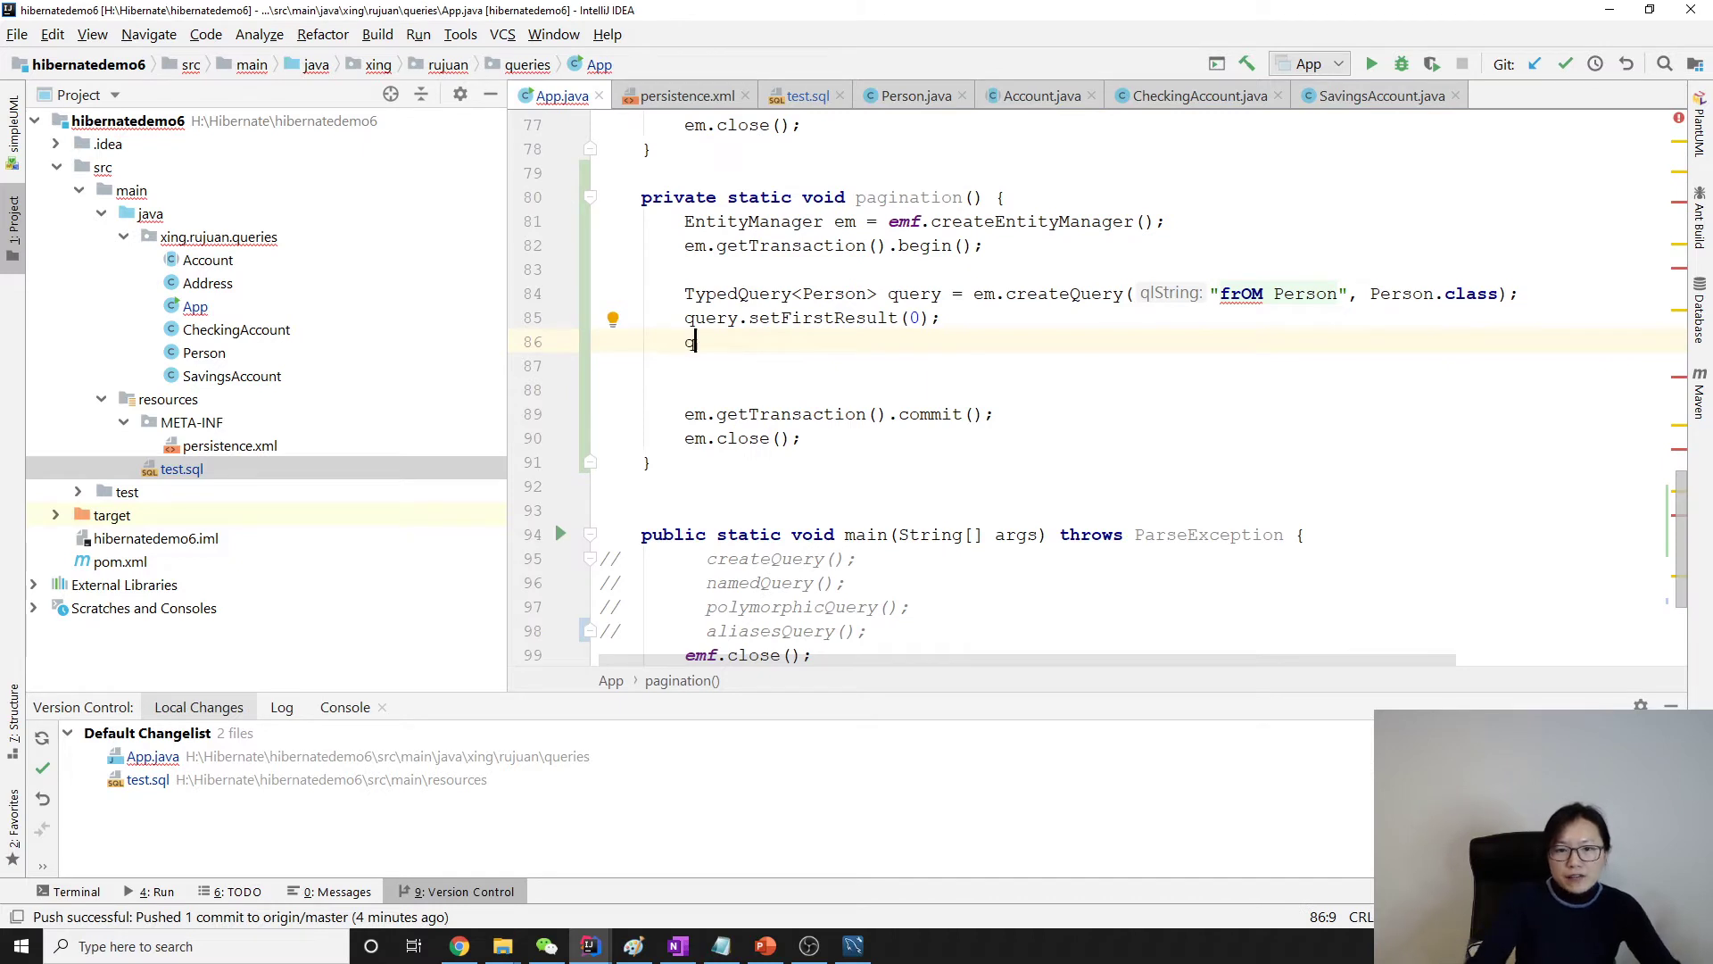
type("query.set")
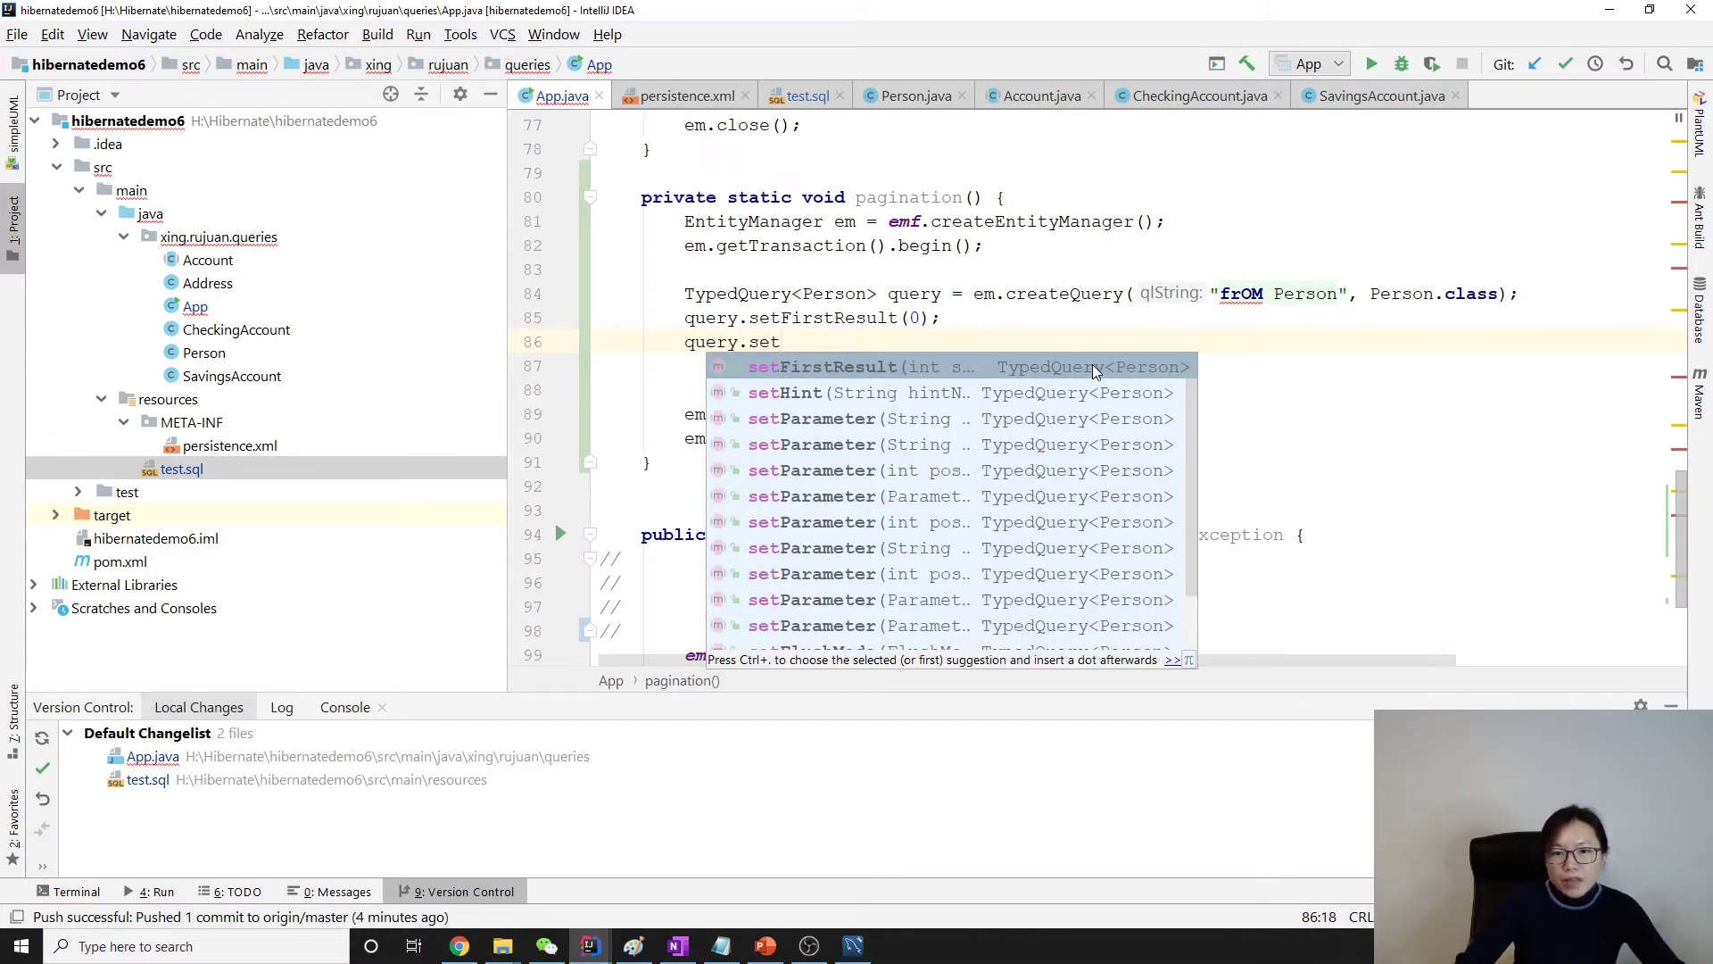
type("Ma")
key("Return")
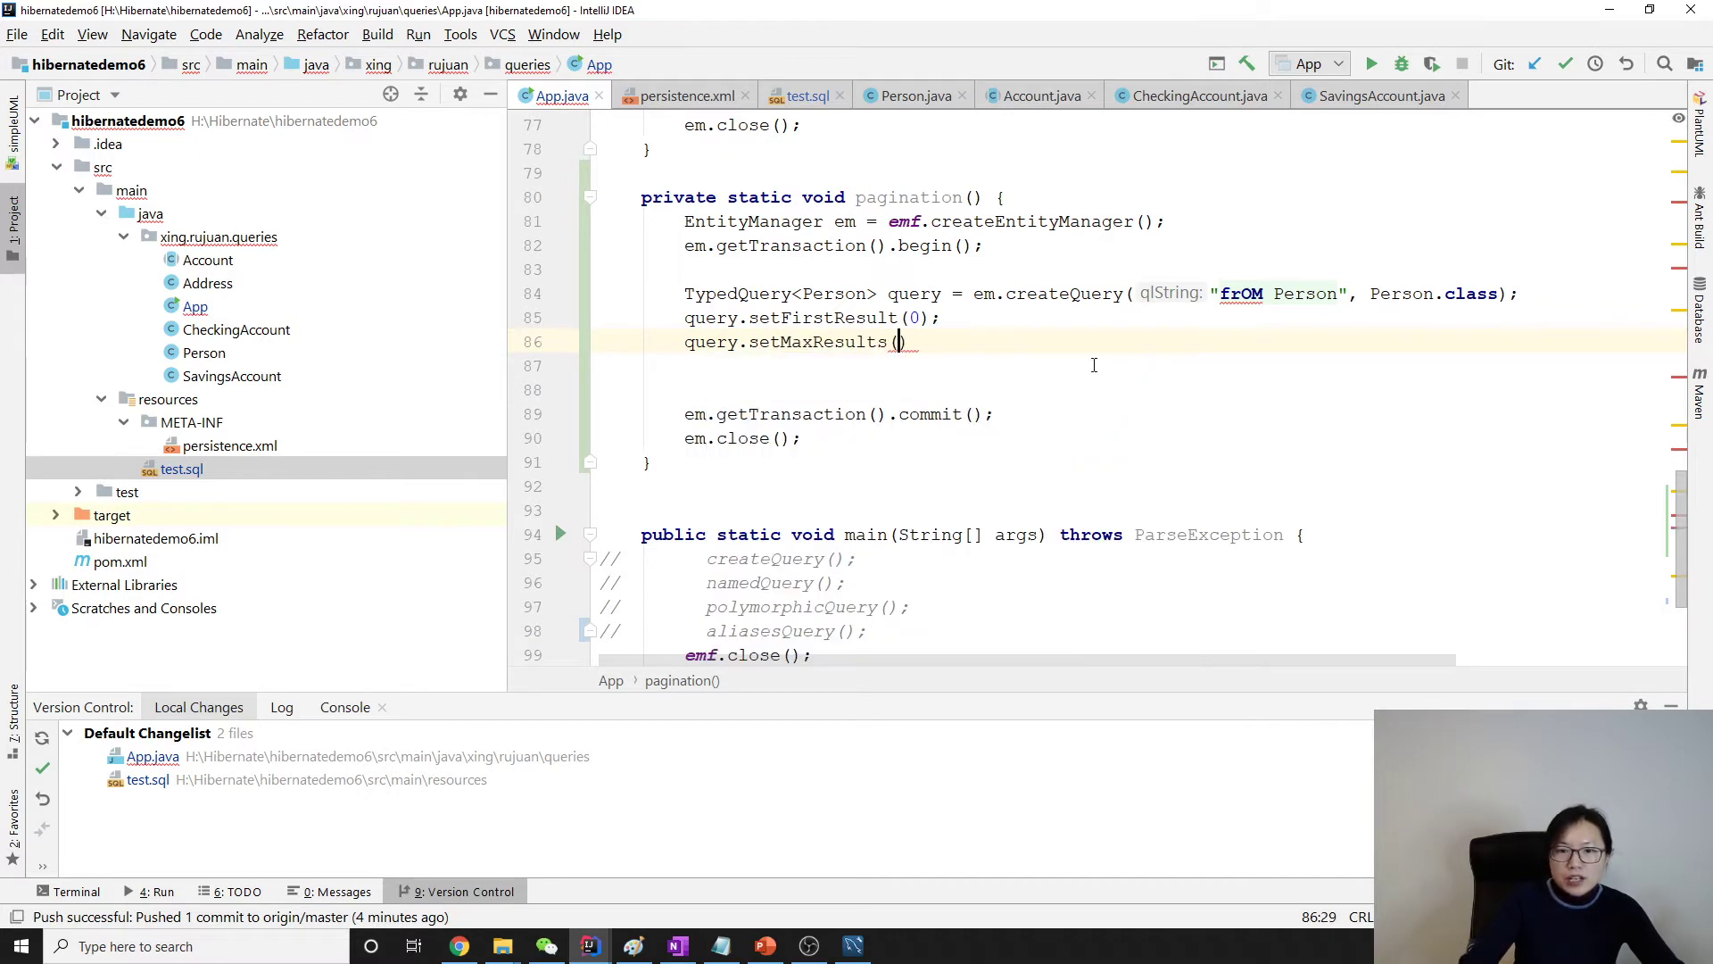
type("1")
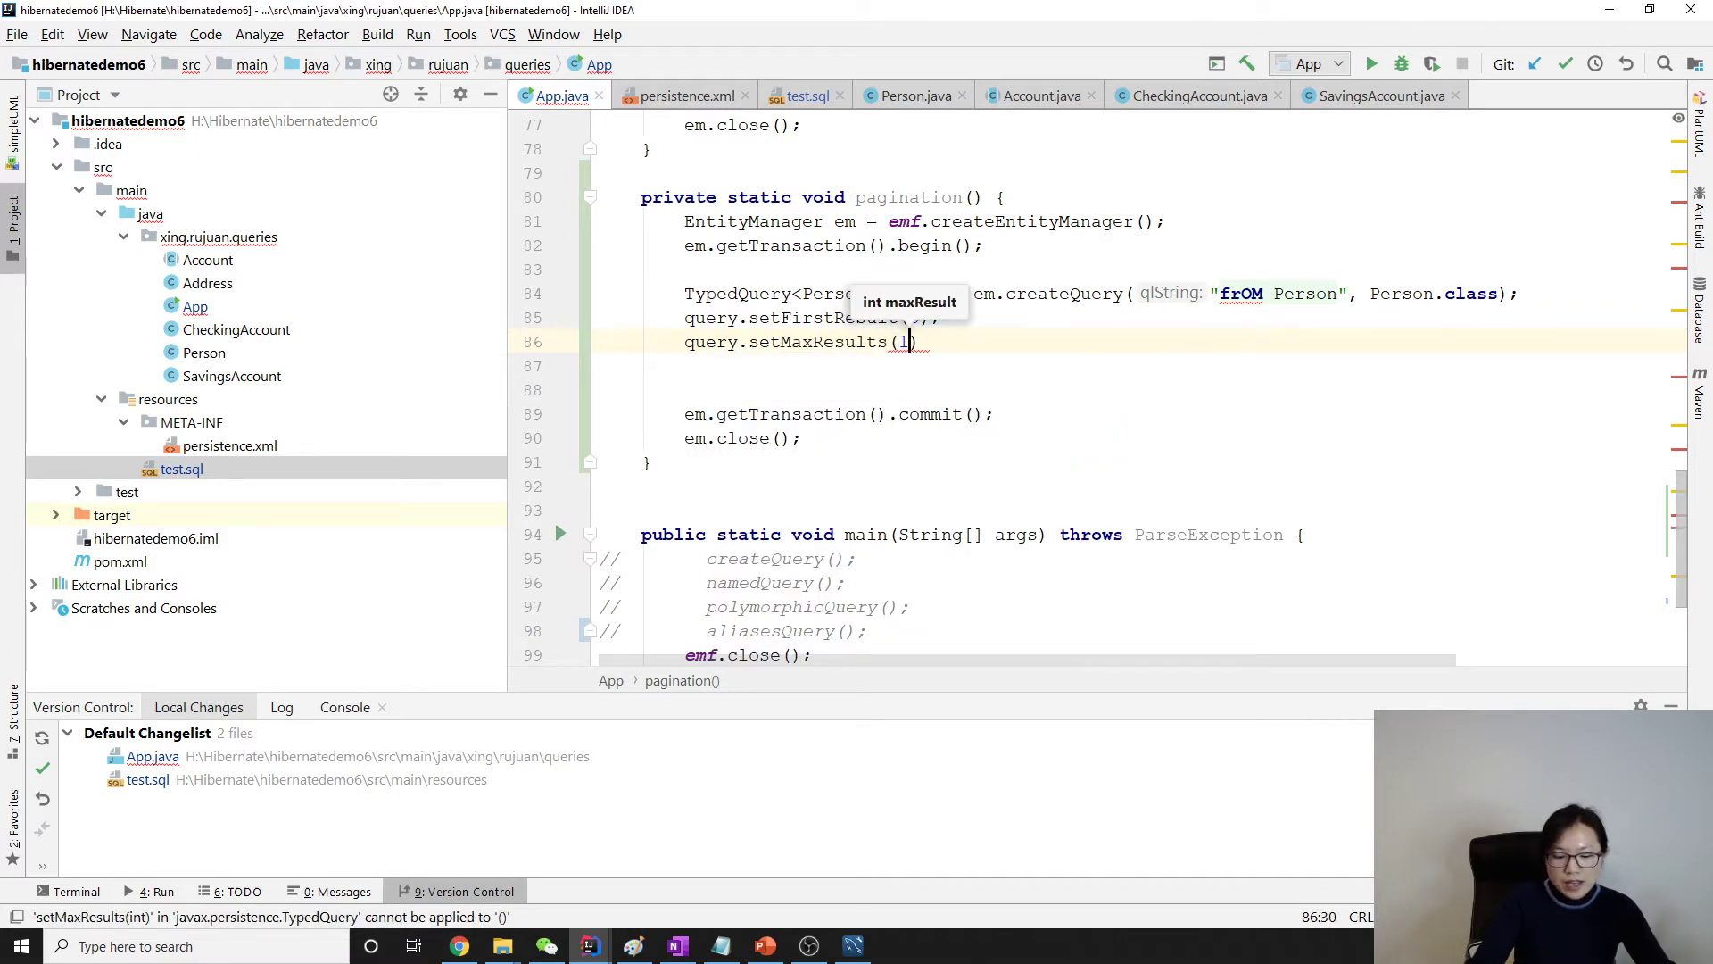
key("BackSpace")
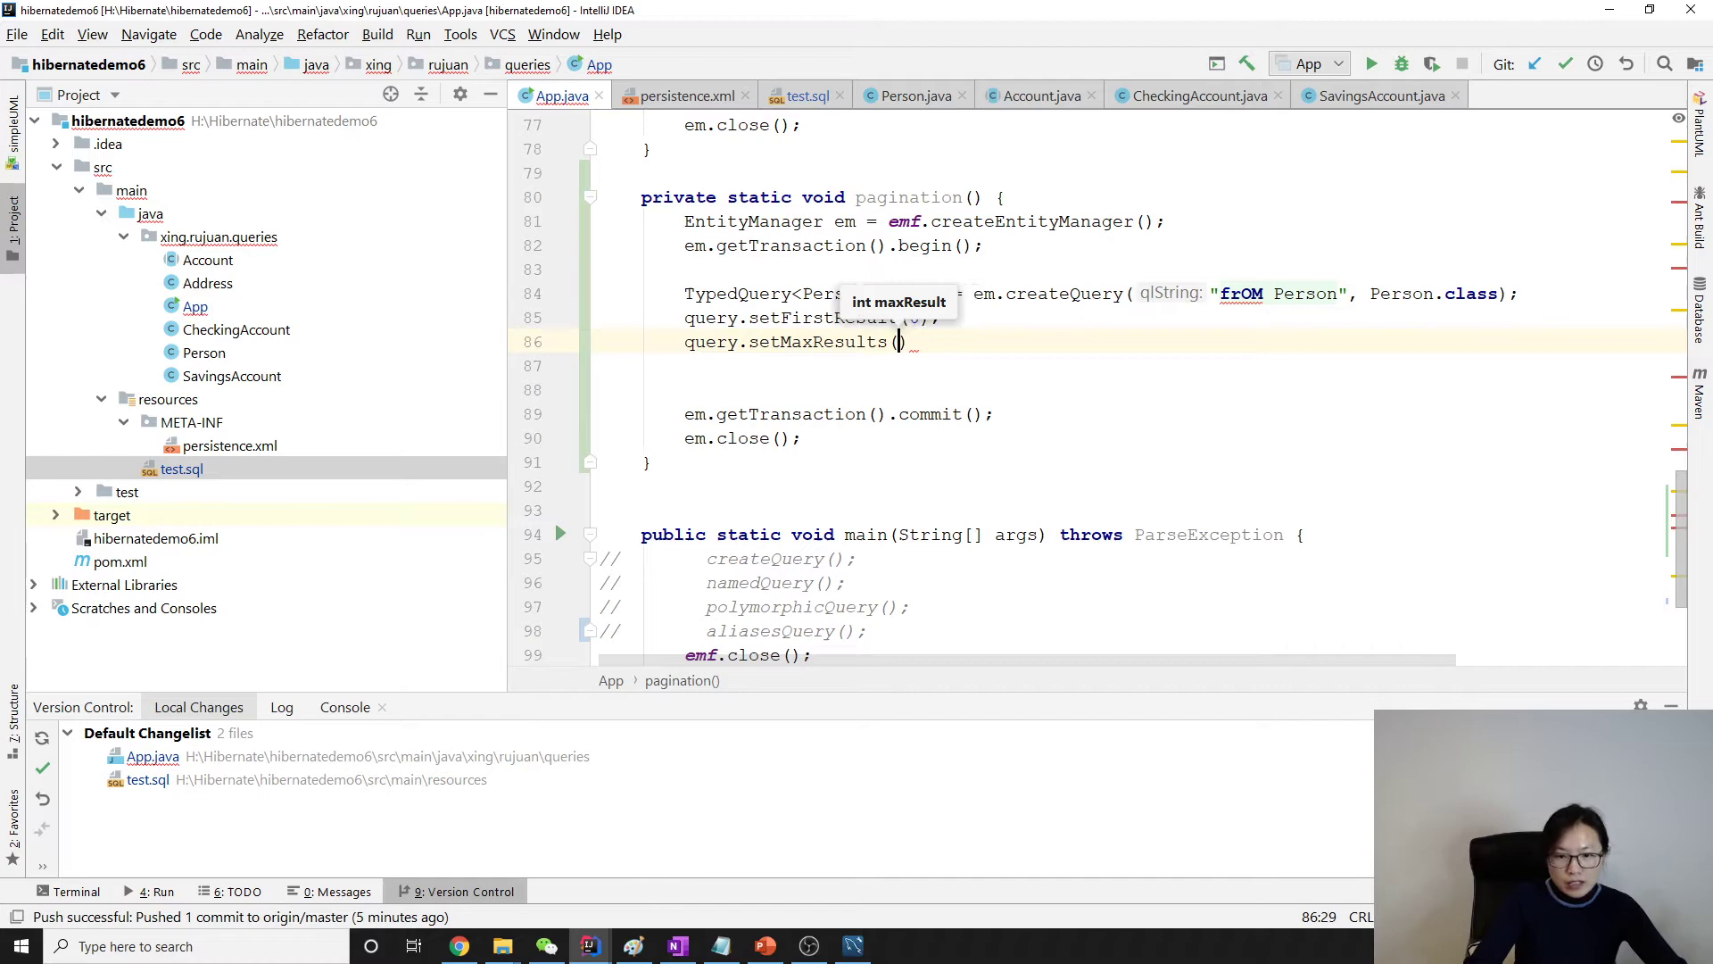
type("5")
key("Right")
type(";")
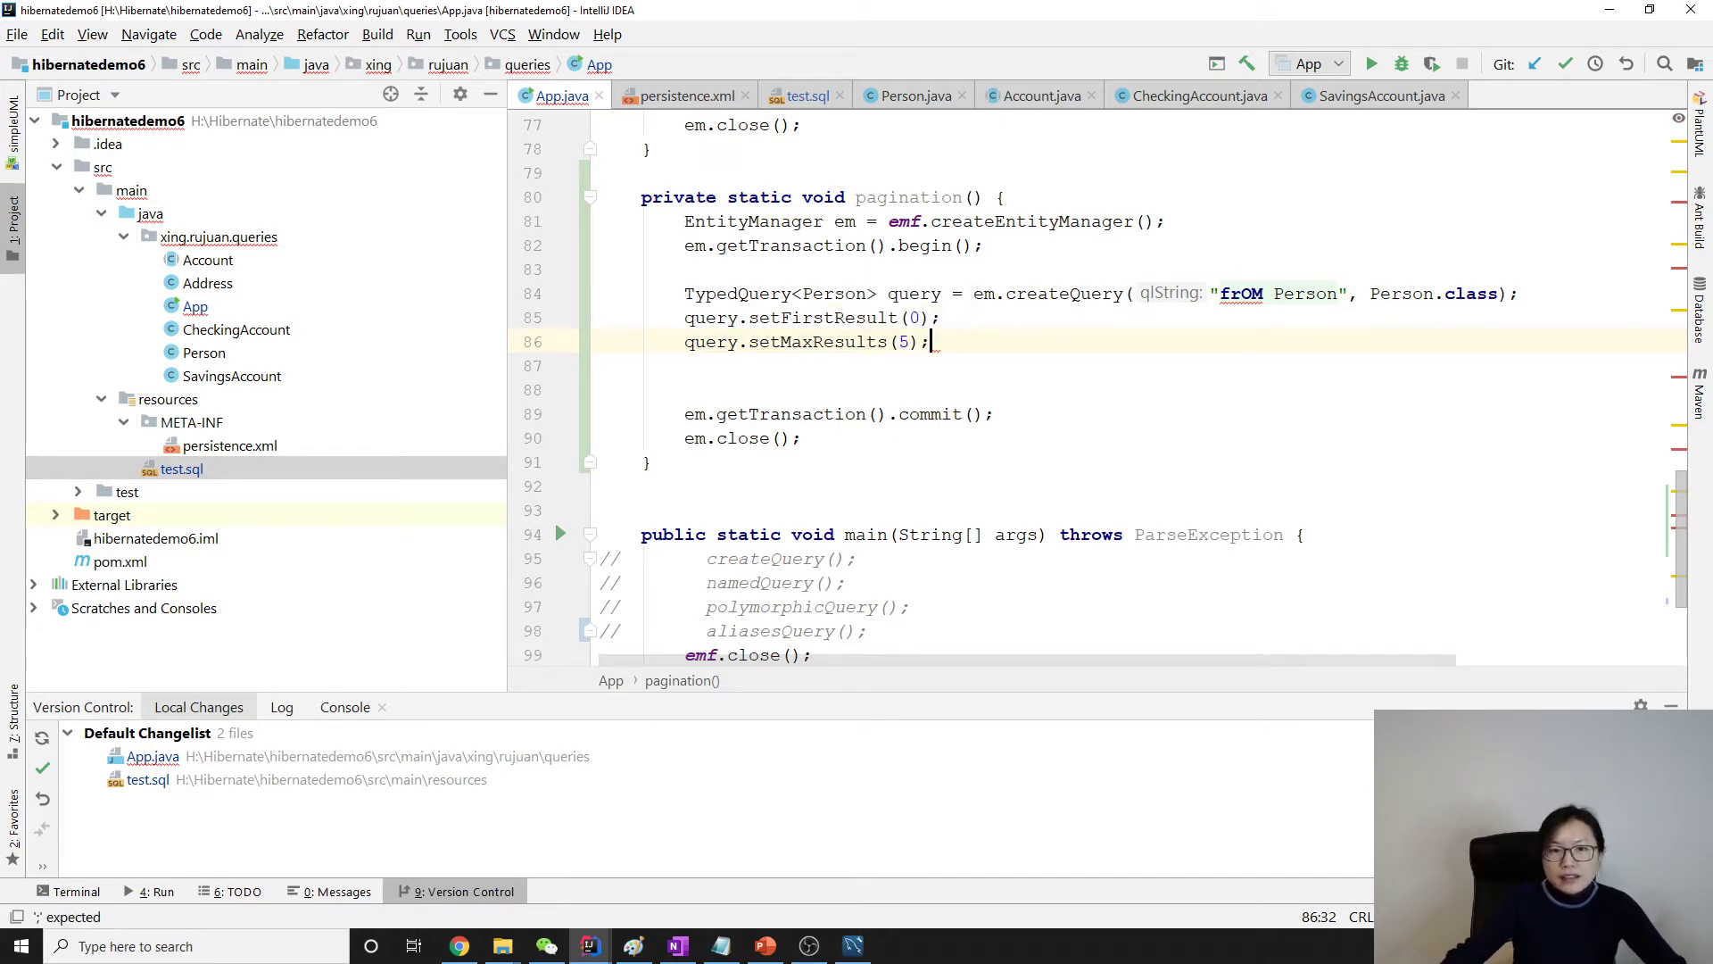
key("ctrl+Tab")
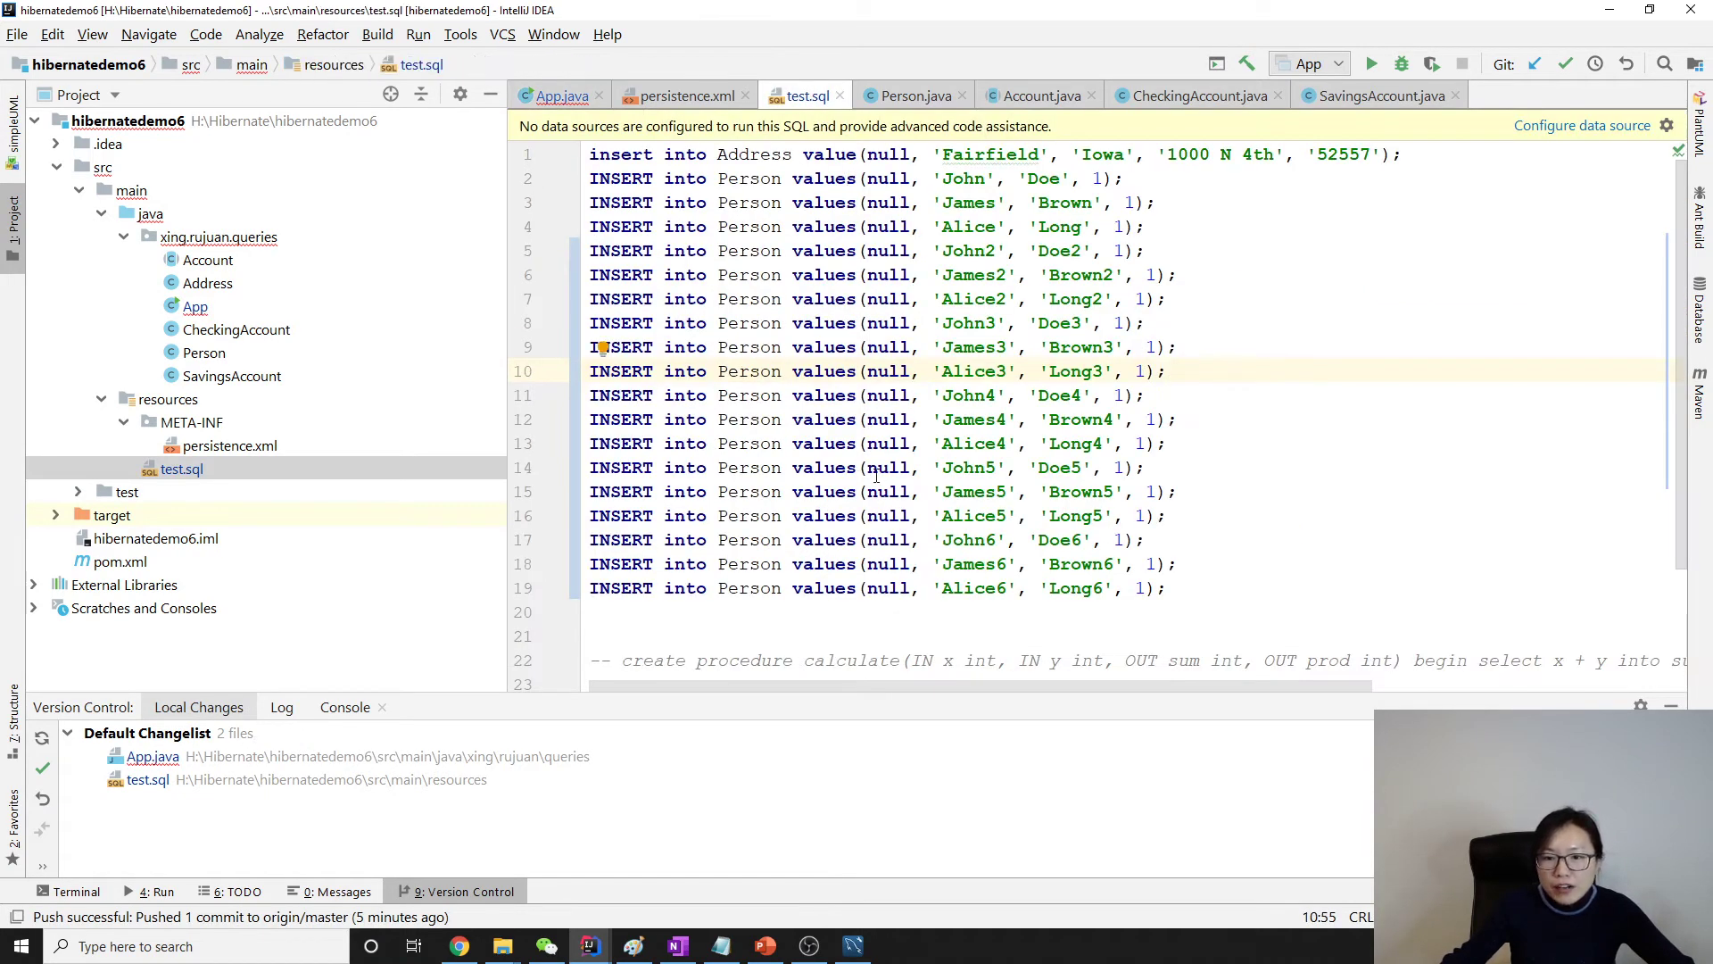
left_click(562, 97)
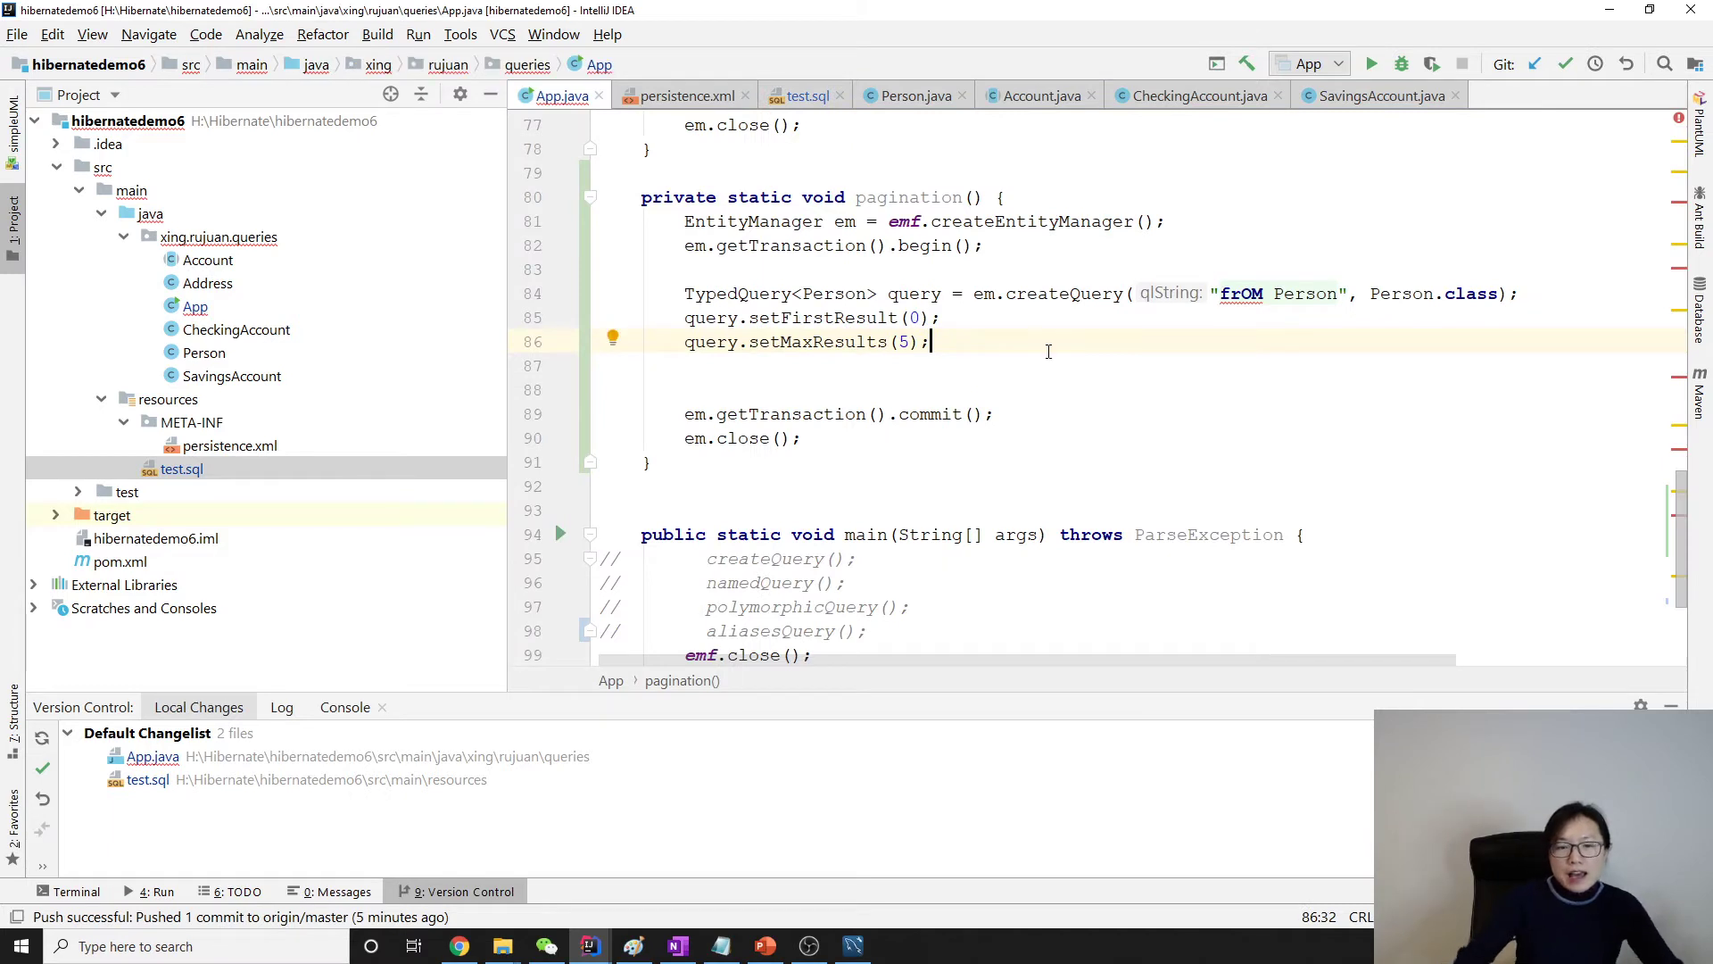
- Remove stray text and prepare an indented blank line after setMaxResults(5)
key("Return")
key("Return")
type("sout")
key("Tab")
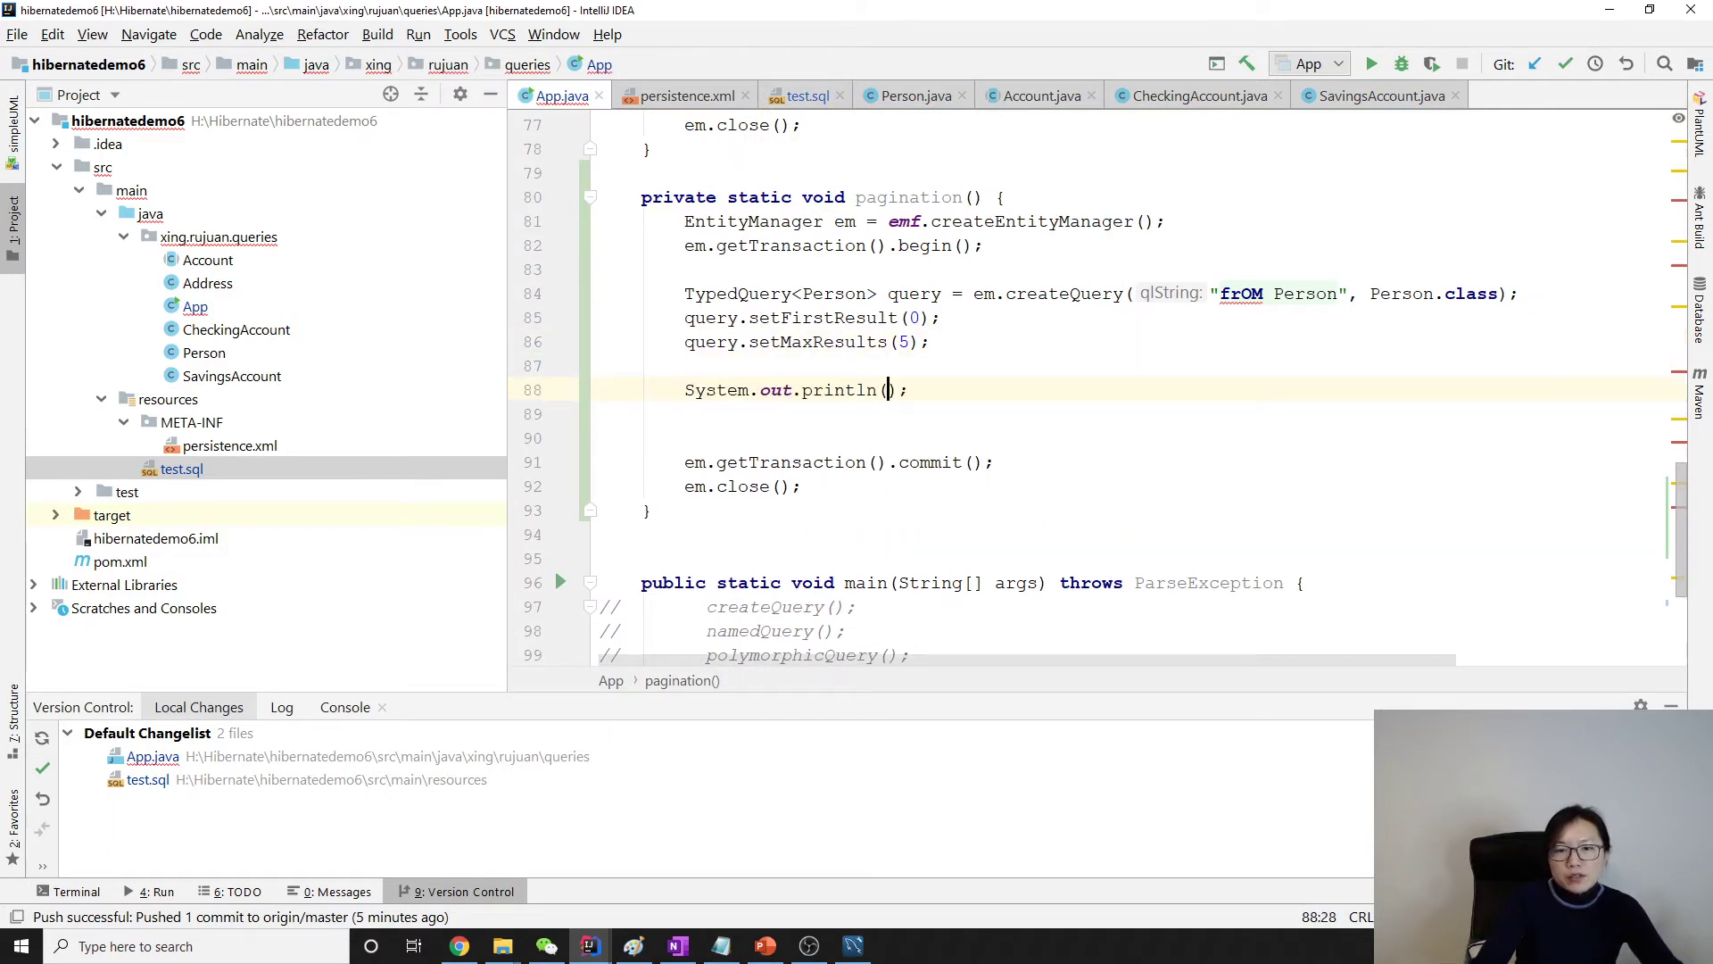
type("quer.")
key("BackSpace")
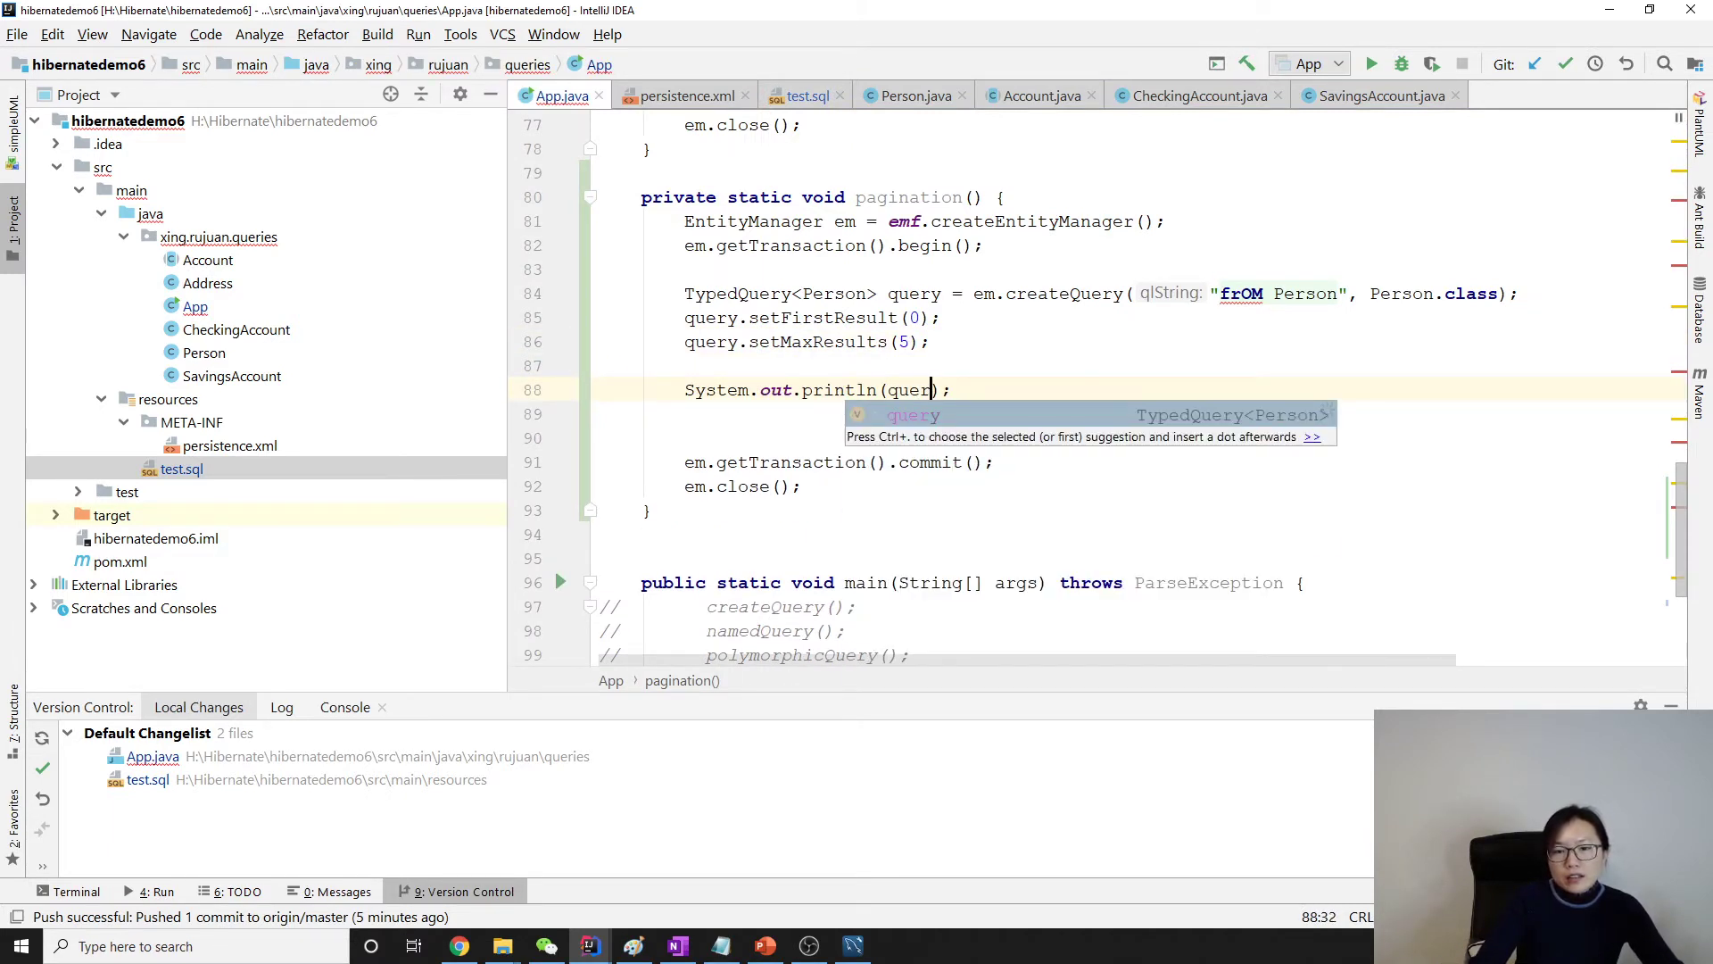
key("BackSpace")
key("BackSpace")
key("BackSpace")
key("Up")
key("Up")
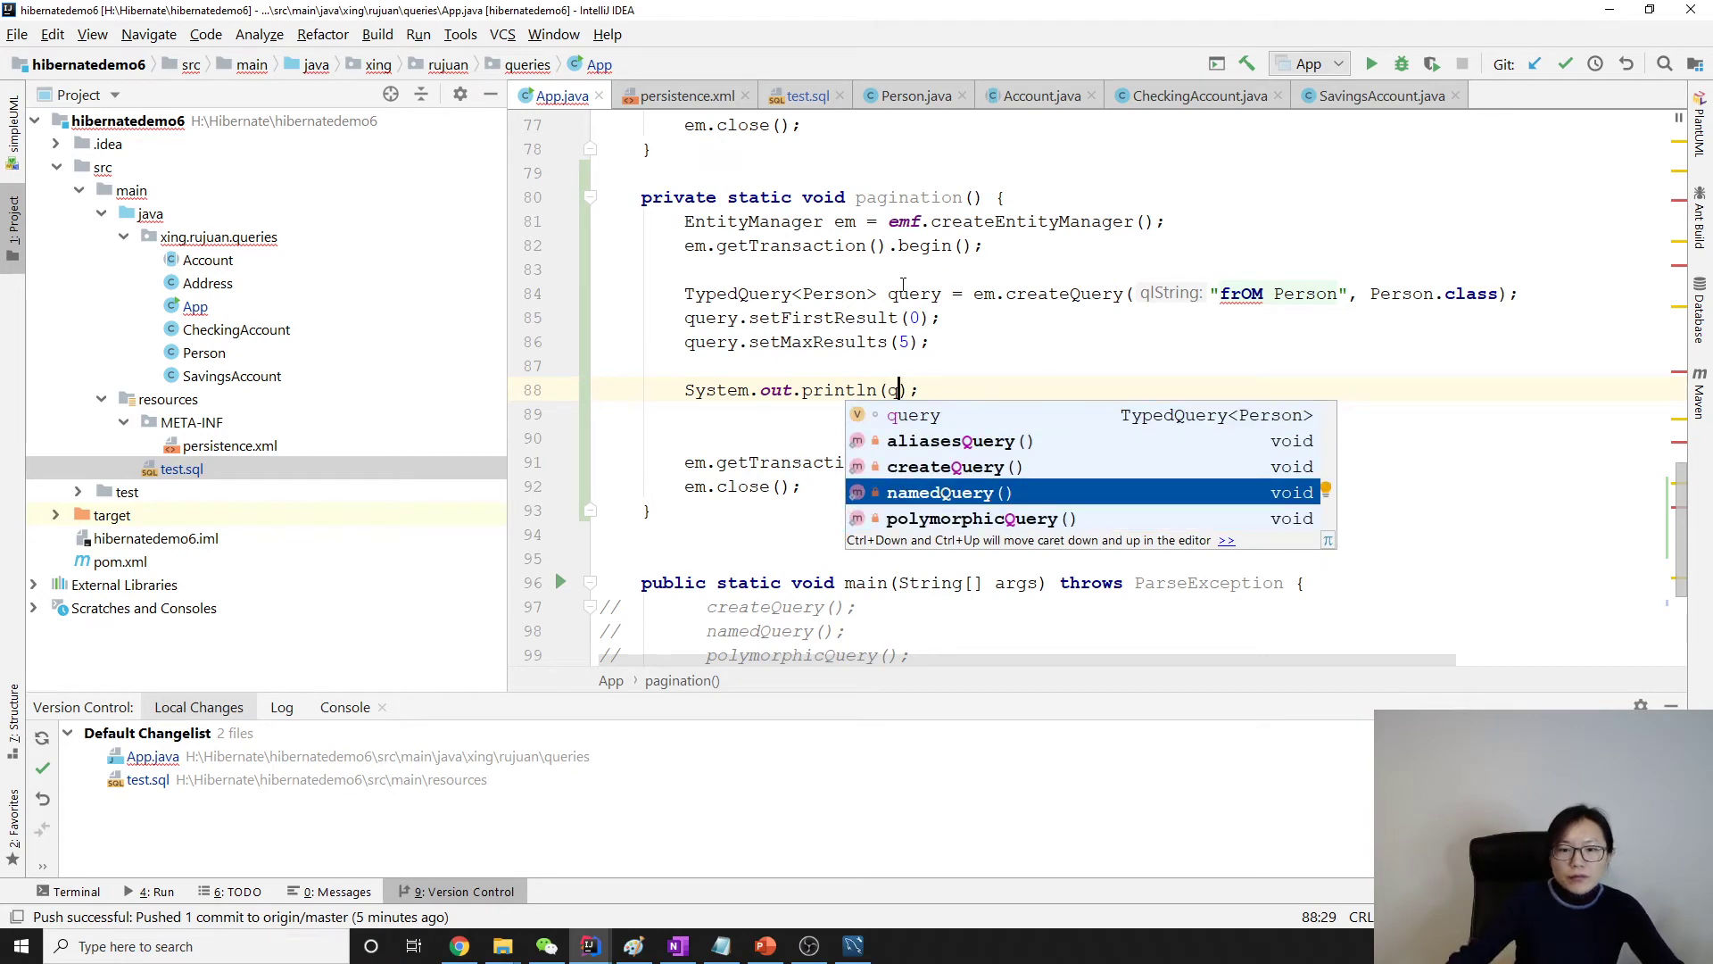
left_click(849, 372)
type("`")
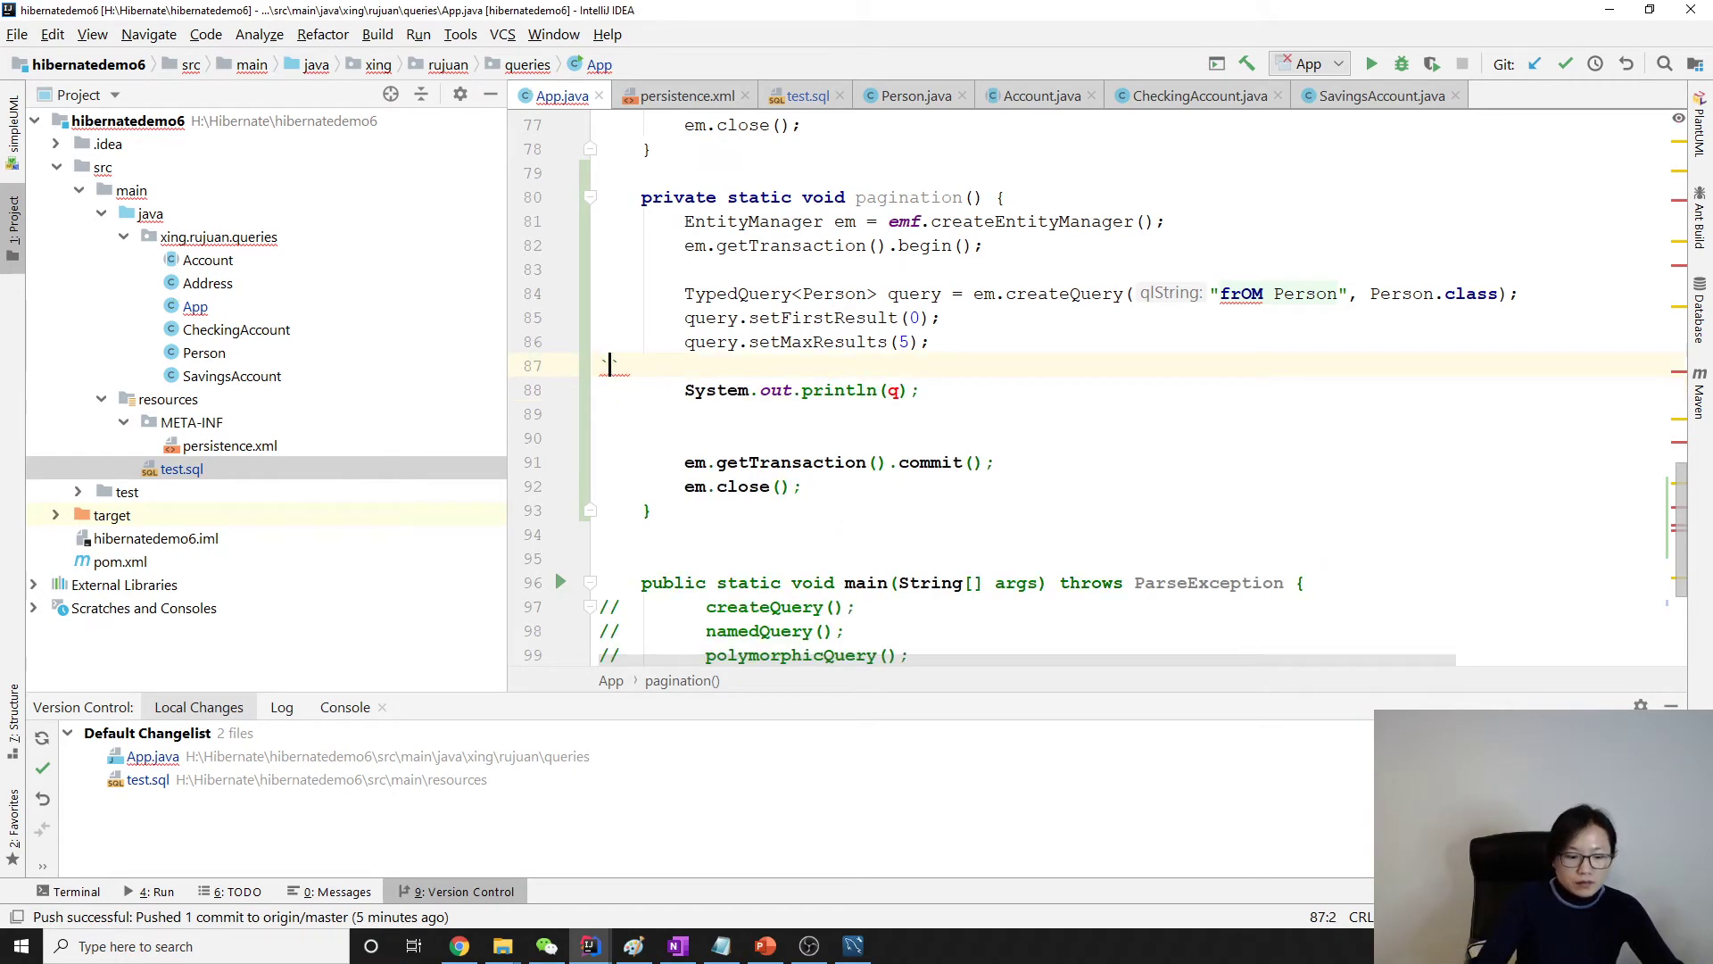
key("BackSpace")
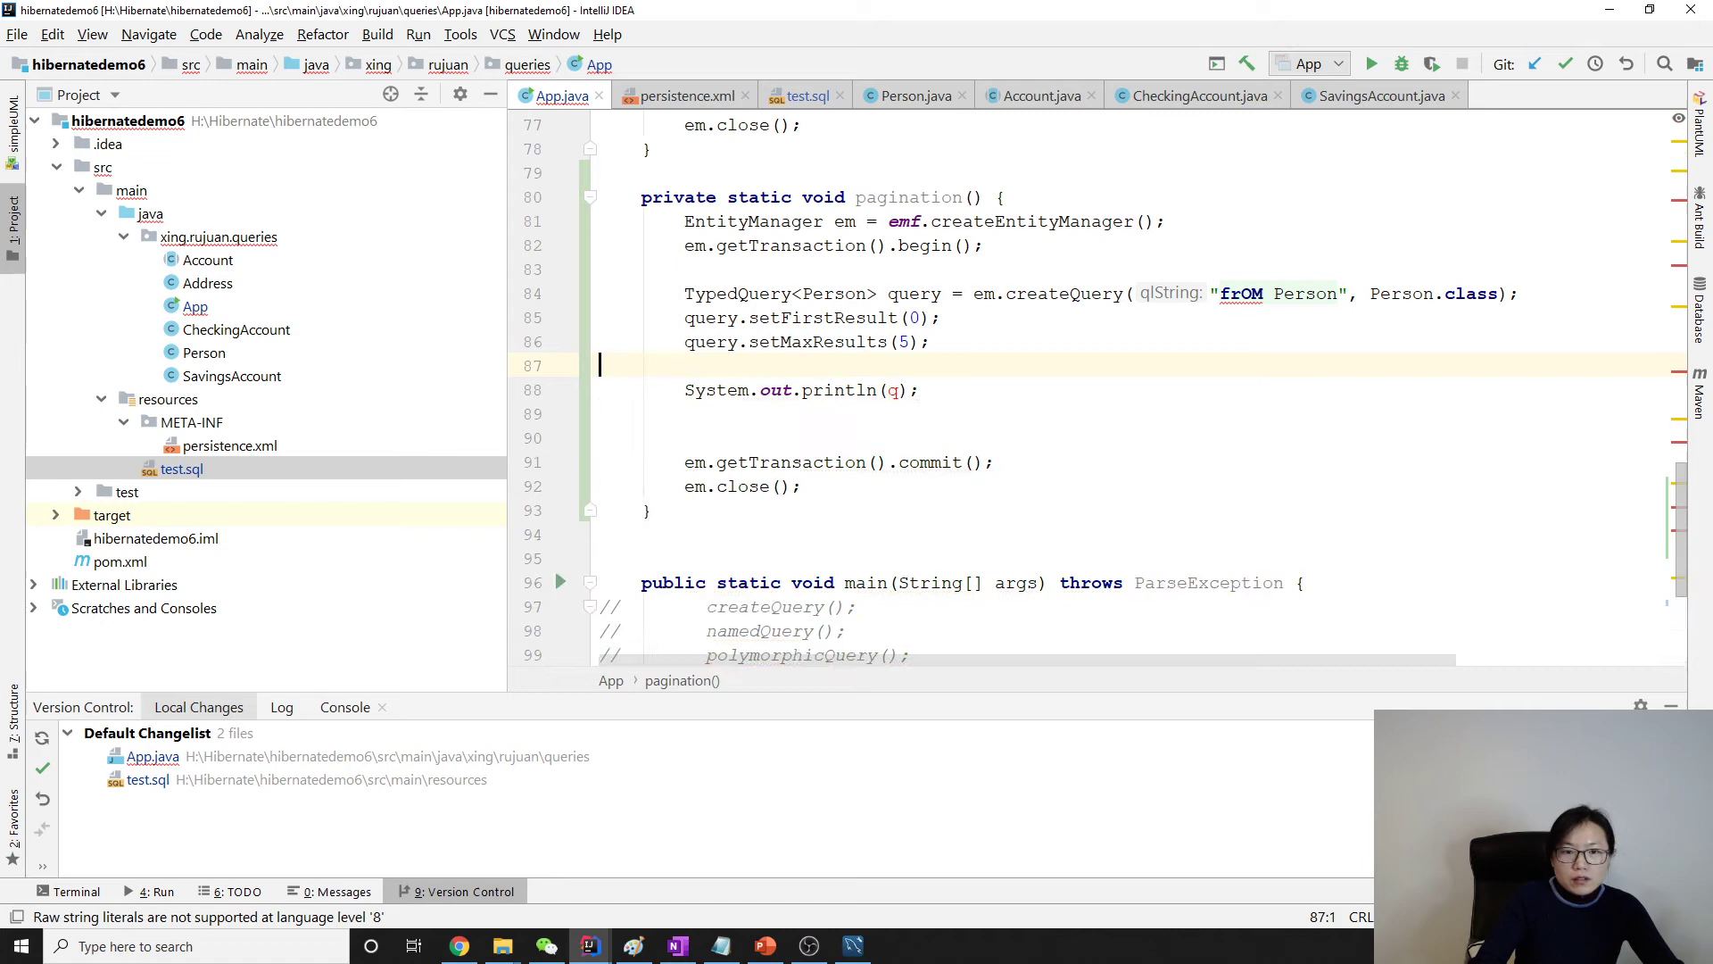
key("Tab")
key("Tab")
type("Lis")
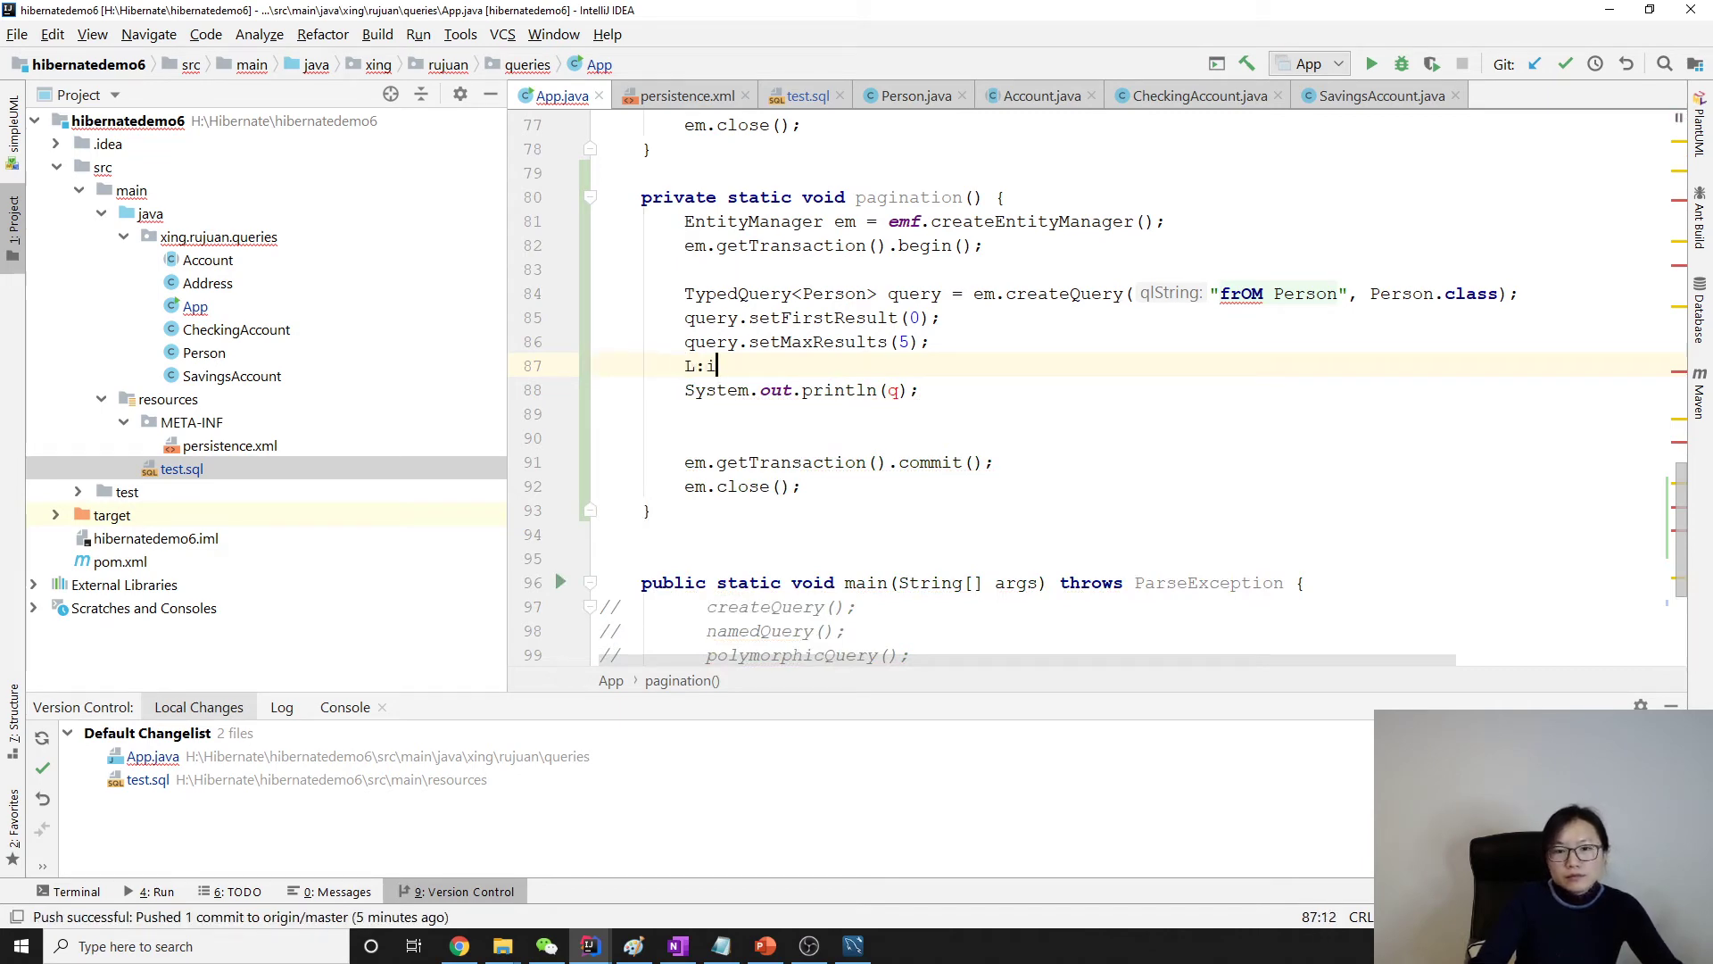
- Declare List<Person> people = query.getResultList()
key("BackSpace")
key("BackSpace")
key("BackSpace")
type("List")
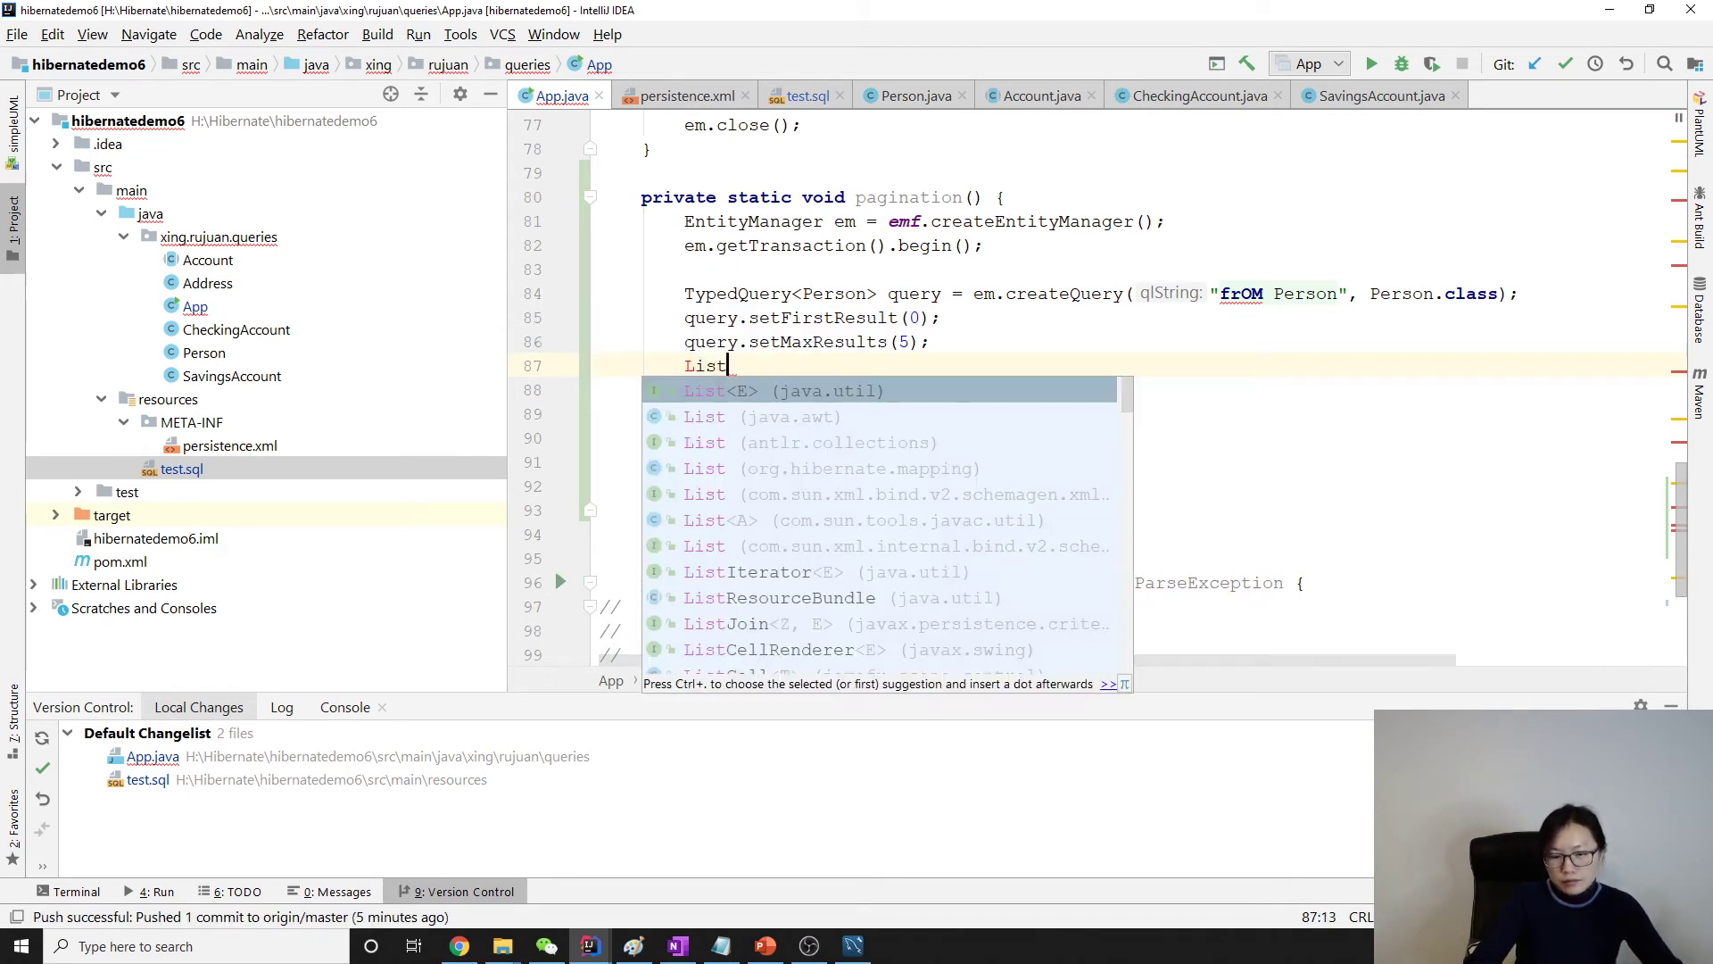
type("<Per>")
key("Return")
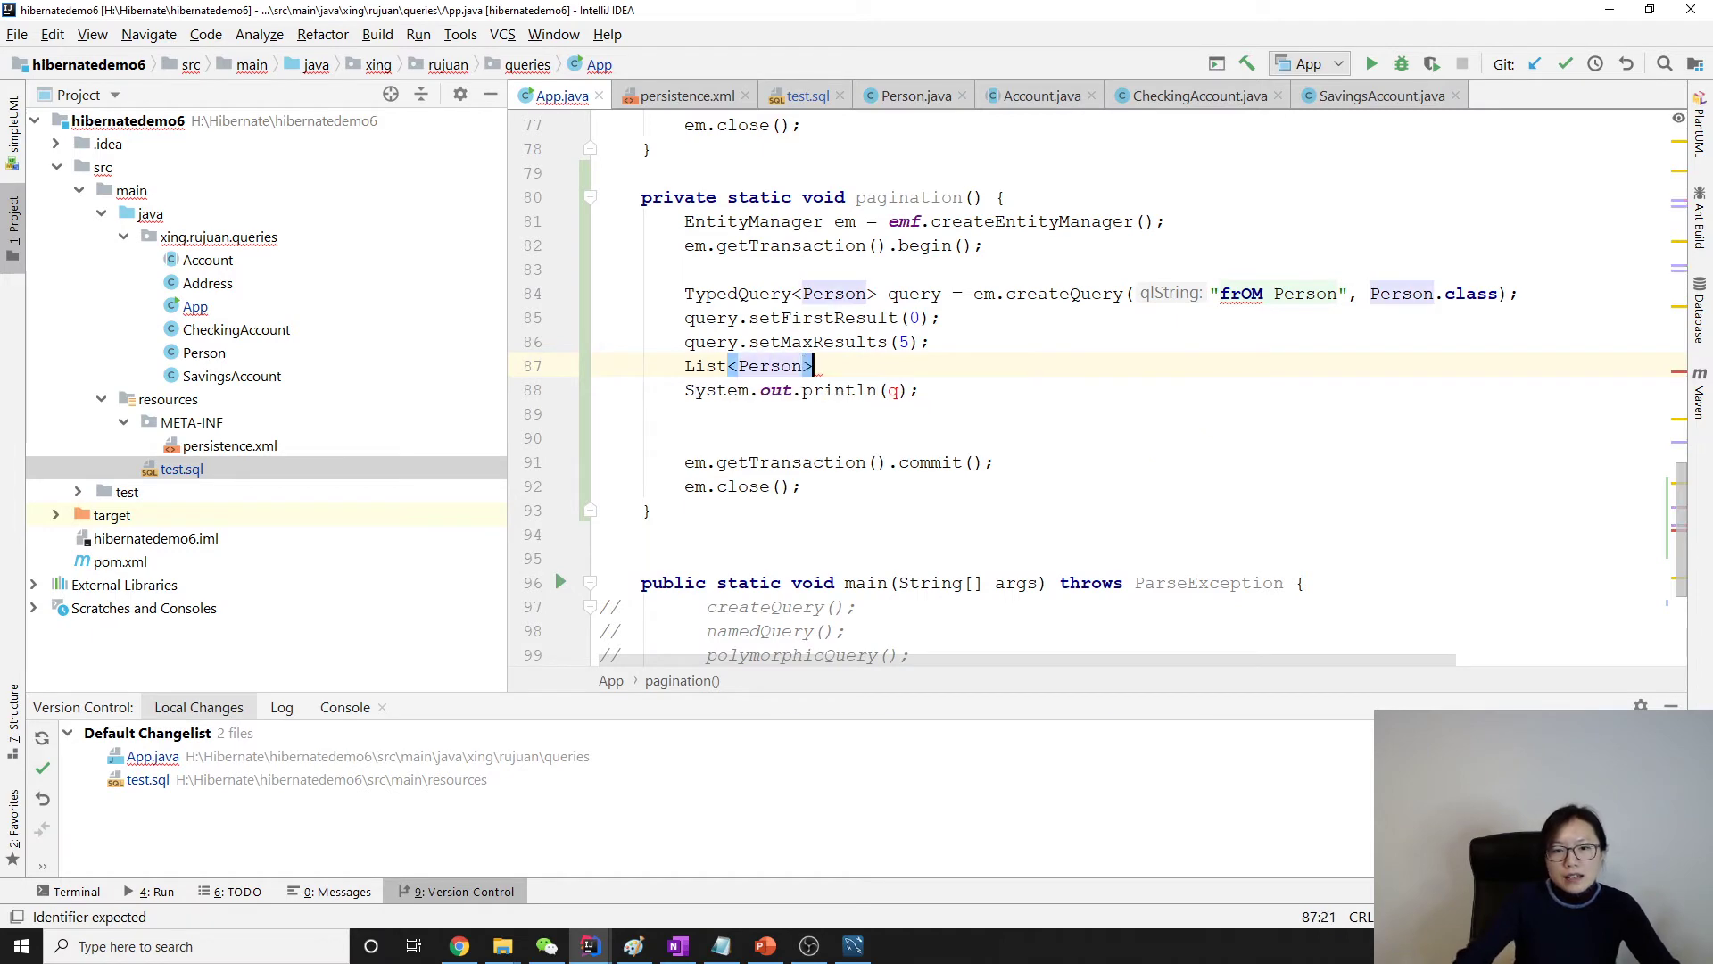
type(" p")
key("Down")
key("Return")
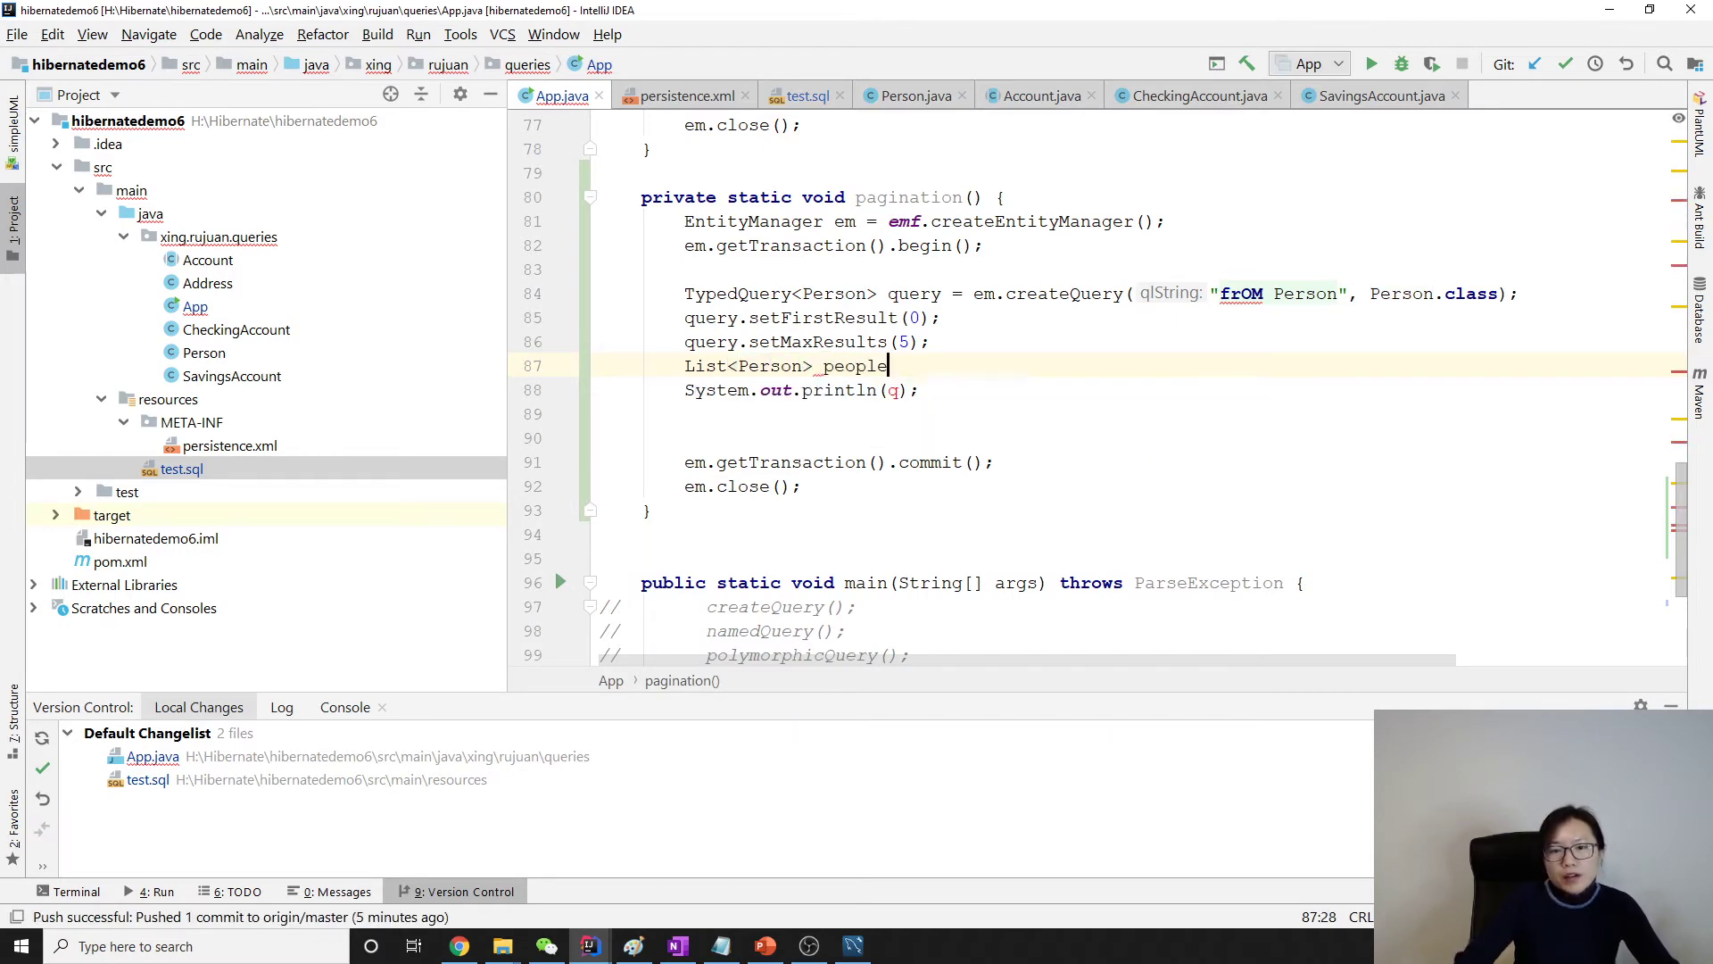
type(" = qu")
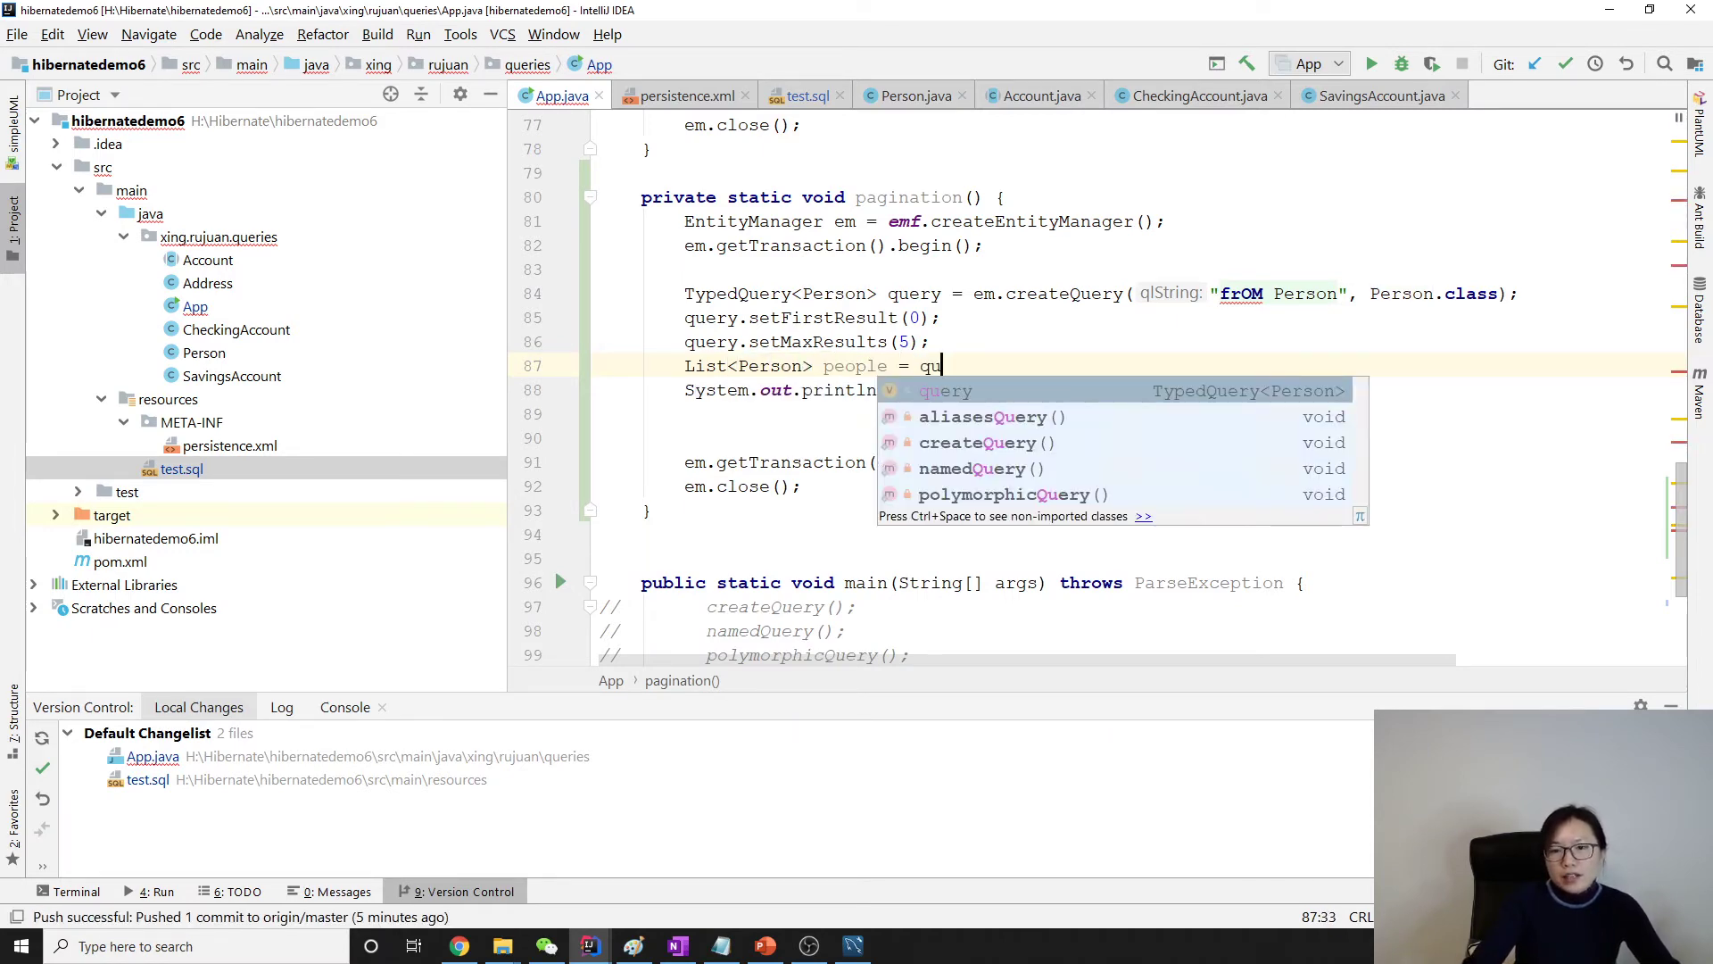
type("ery.get")
key("Return")
type(";")
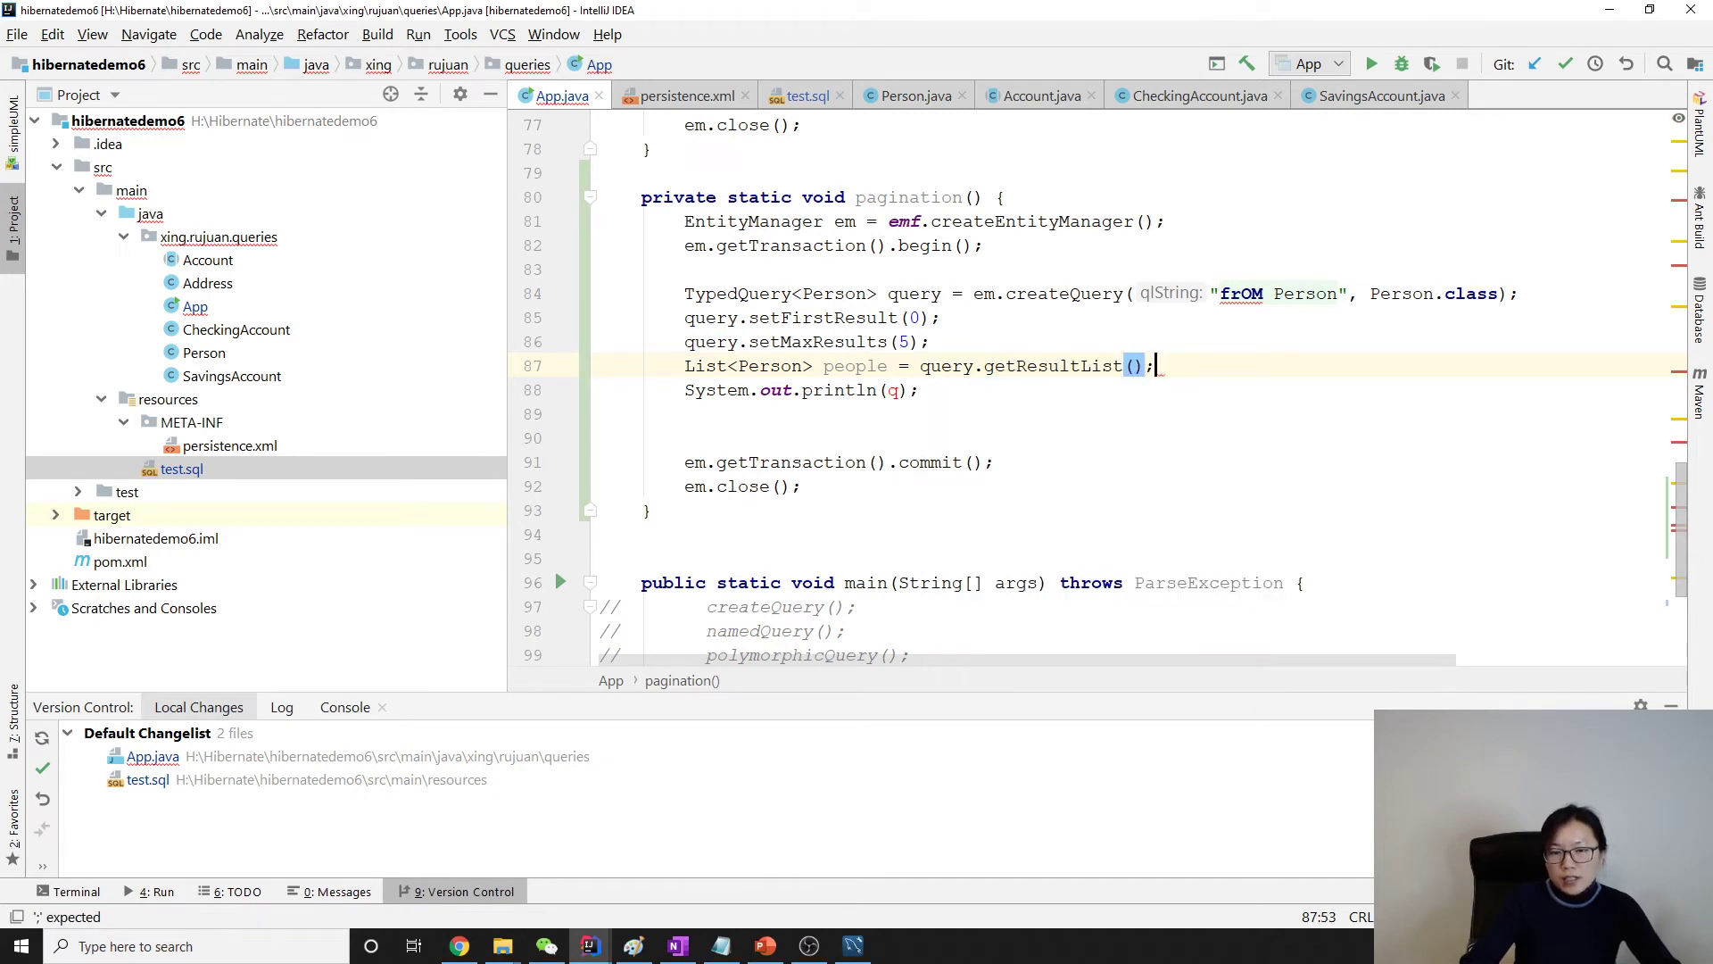
key("Return")
type("sout")
- Add println statements printing people.size() and people
key("Return")
type("println(p")
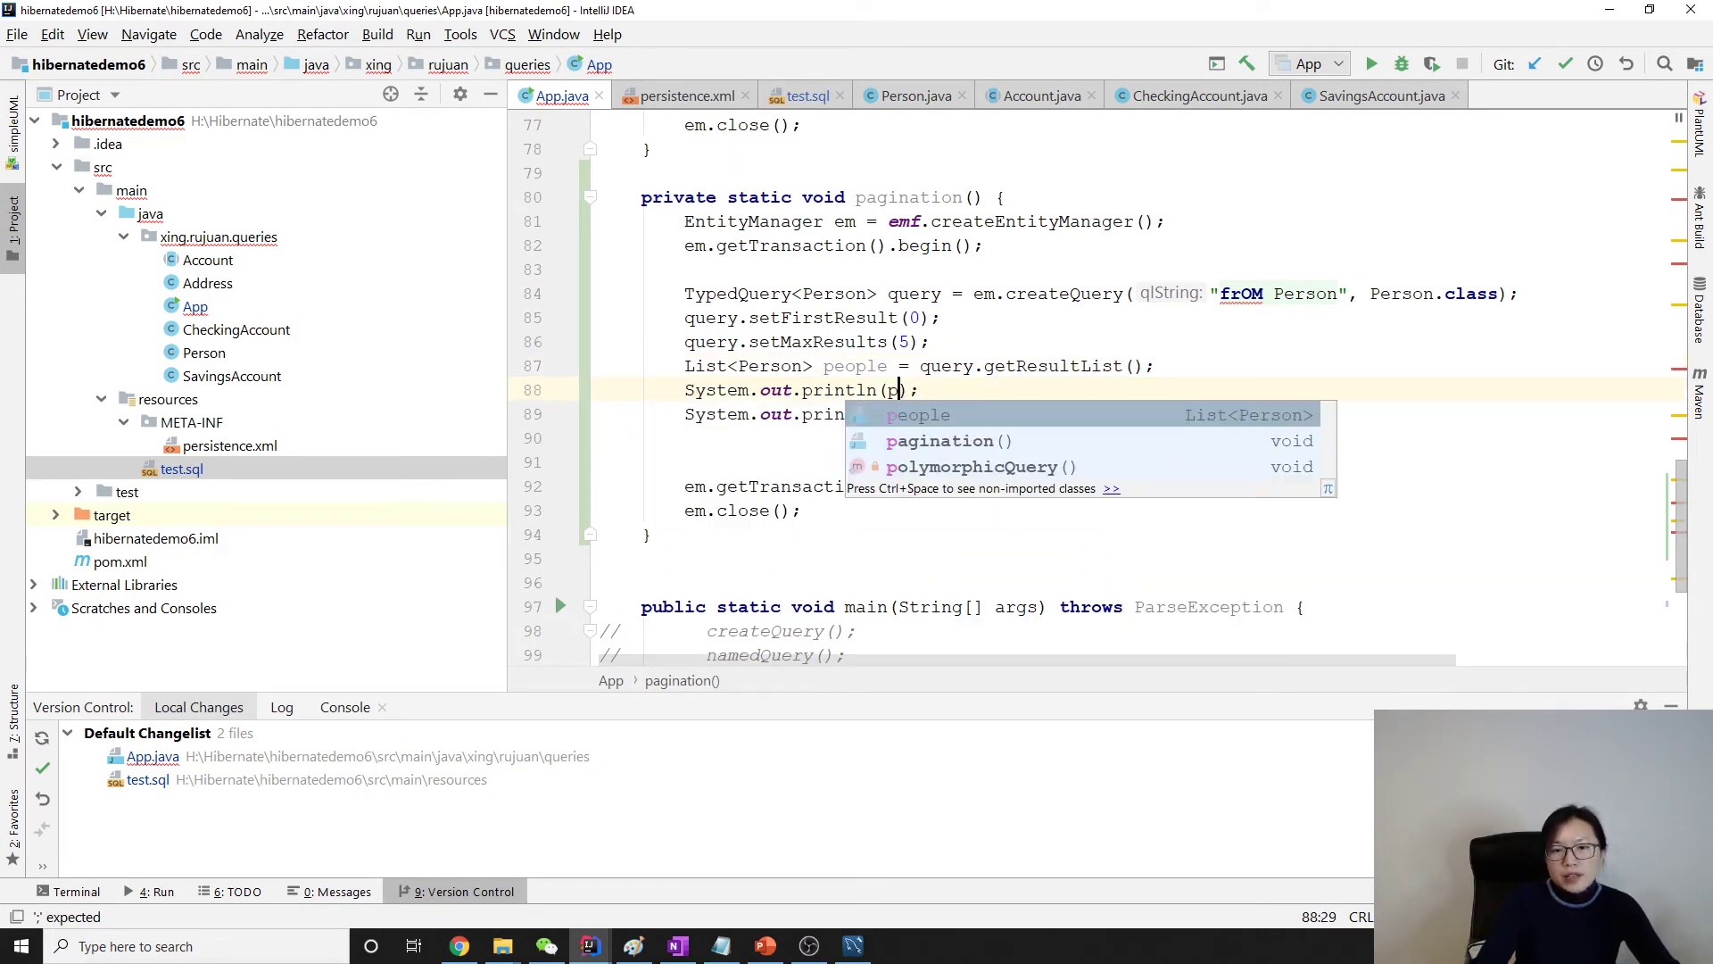
type("eople/")
key("BackSpace")
type(".")
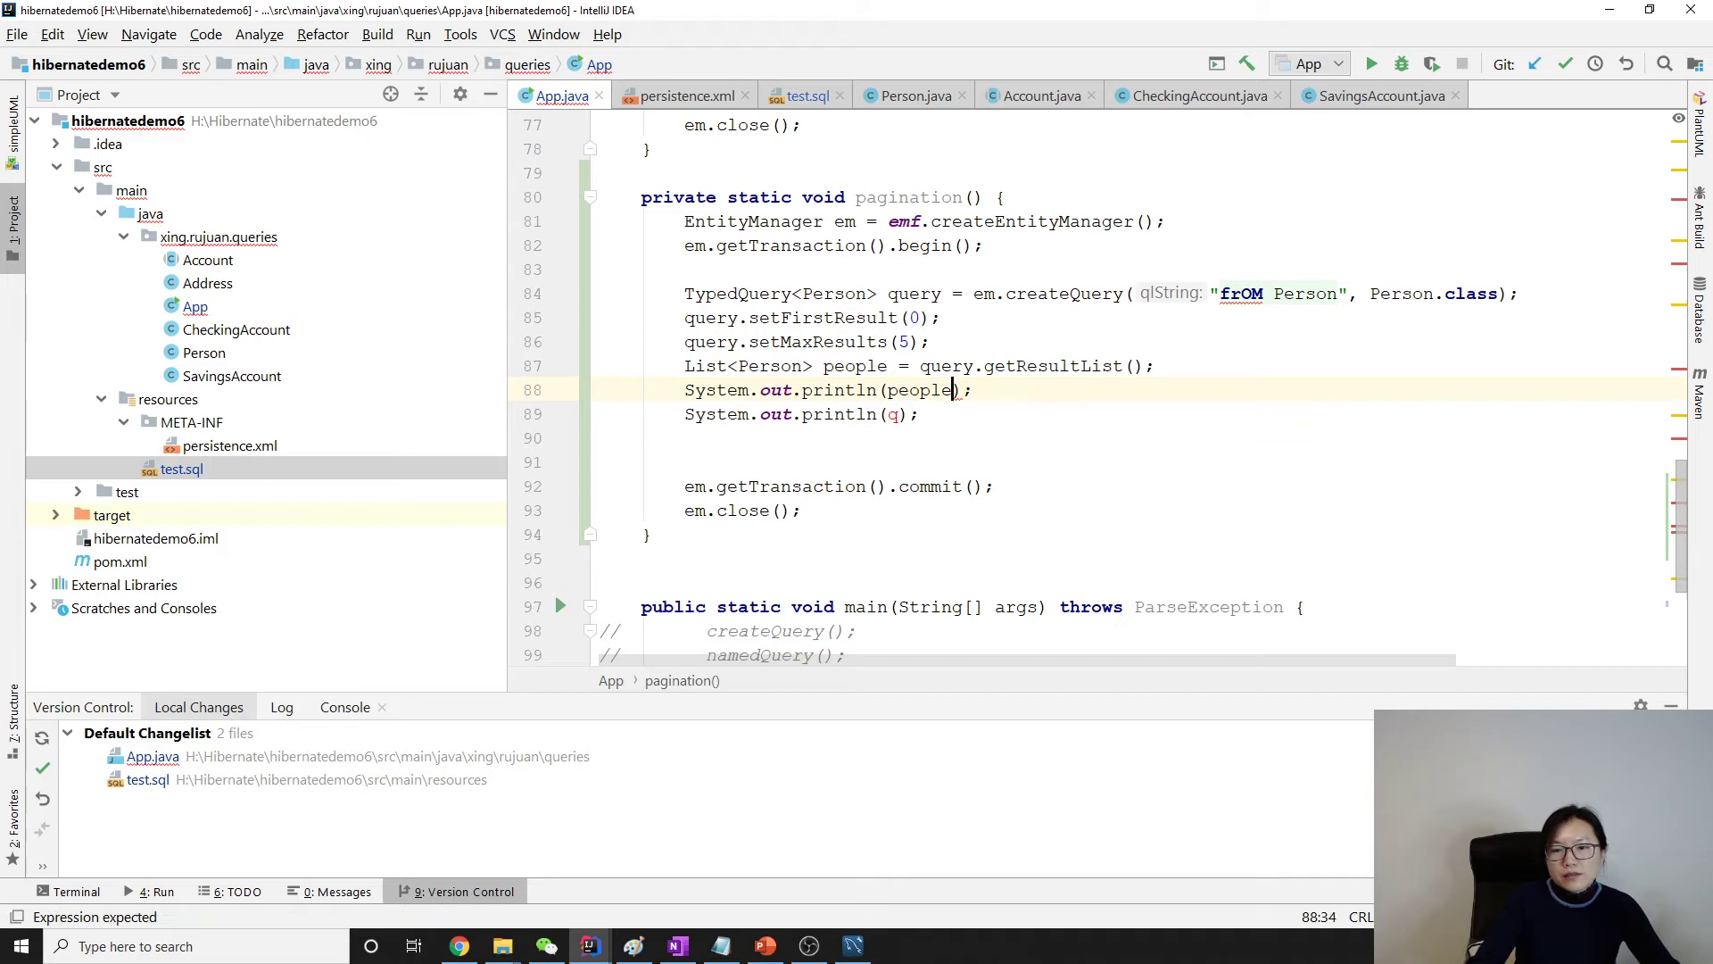
key("Return")
key("Down")
key("Left")
key("Left")
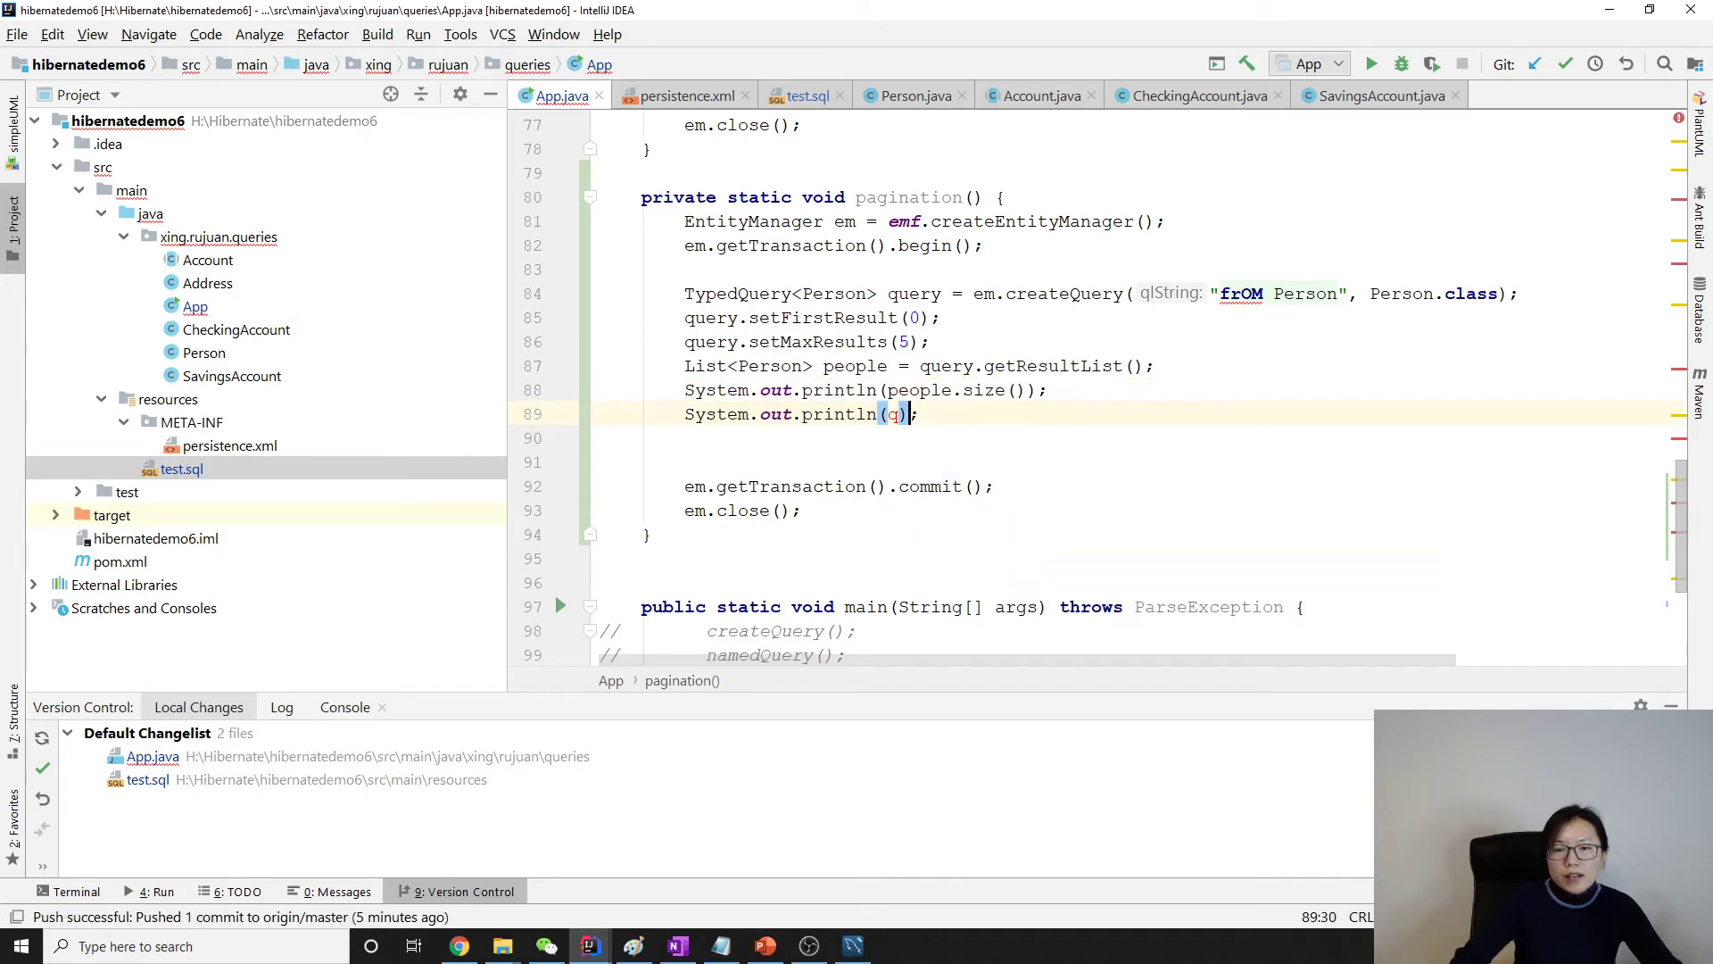
key("BackSpace")
type("peo")
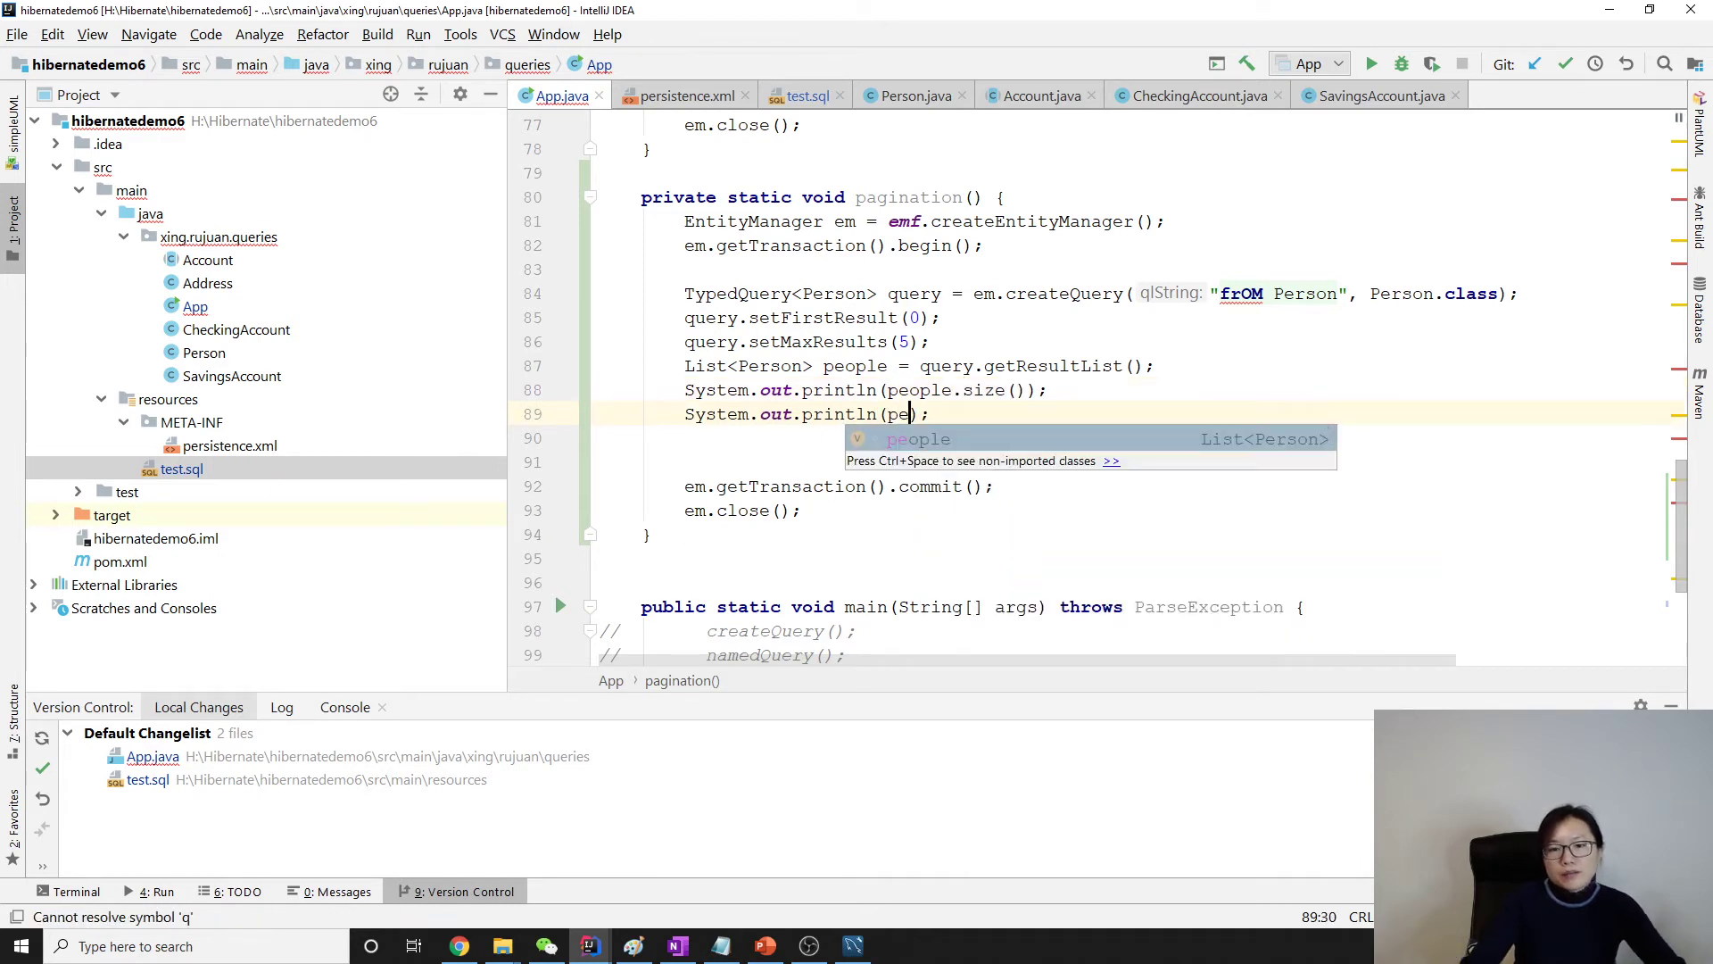
type("ple")
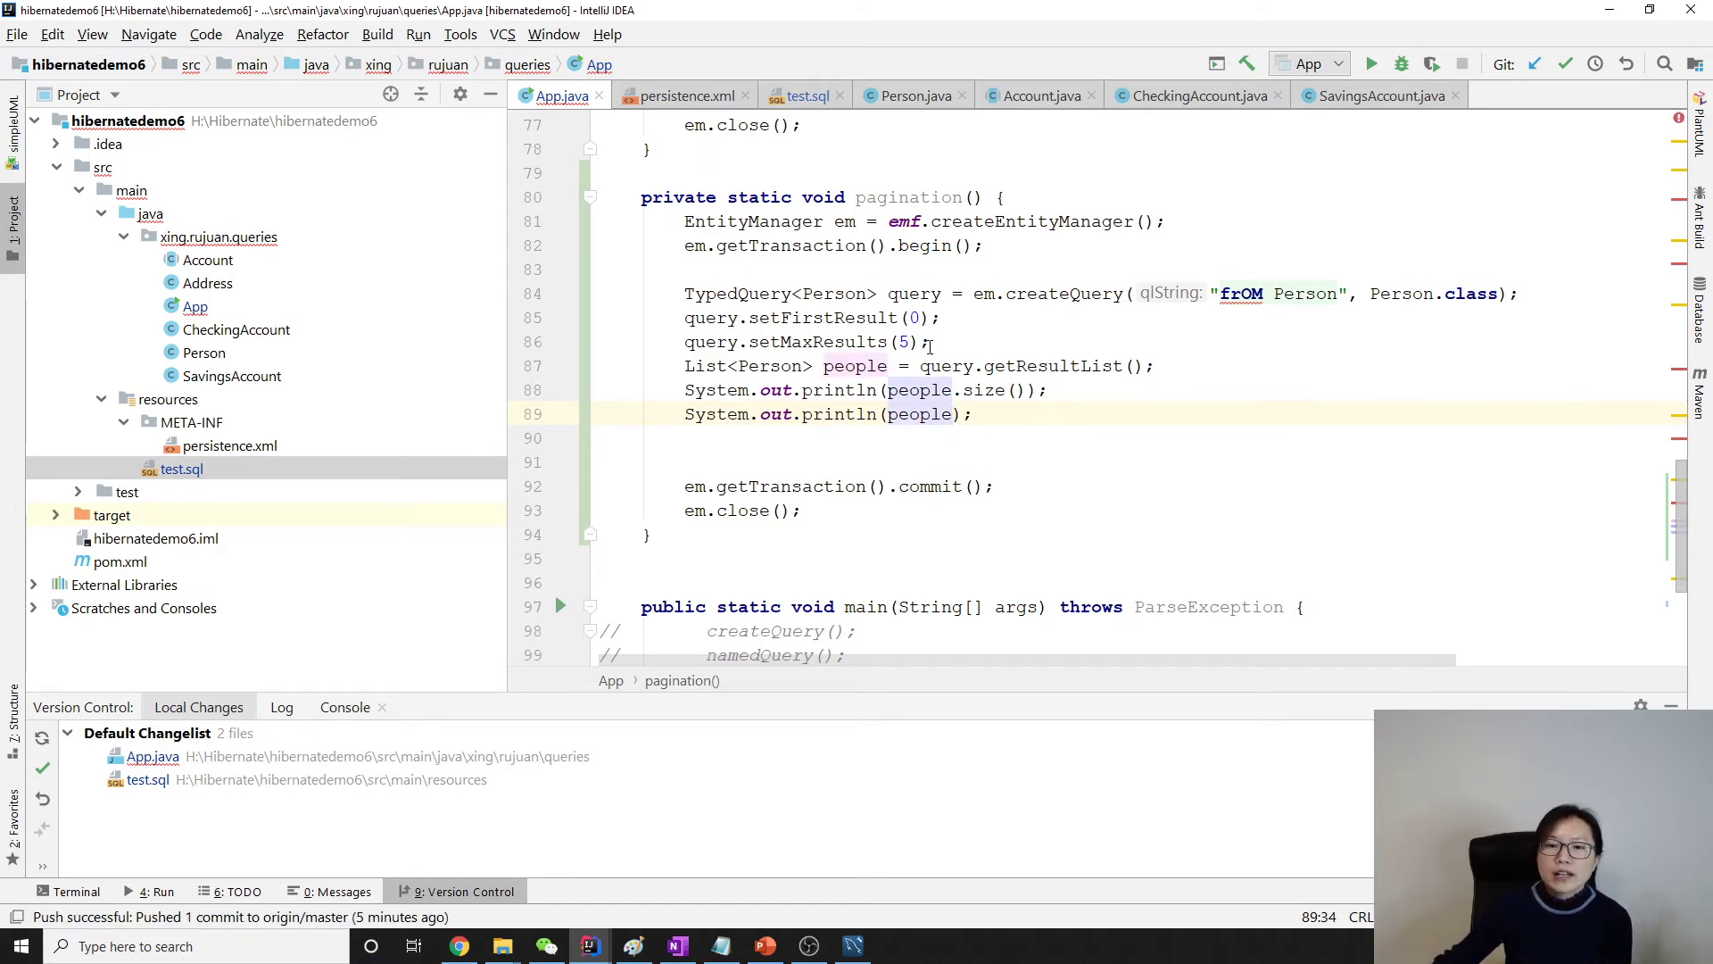
- View the documentation for setMaxResults
mouse_move(936, 343)
left_mouse_down()
mouse_move(664, 343)
mouse_move(685, 342)
left_mouse_up()
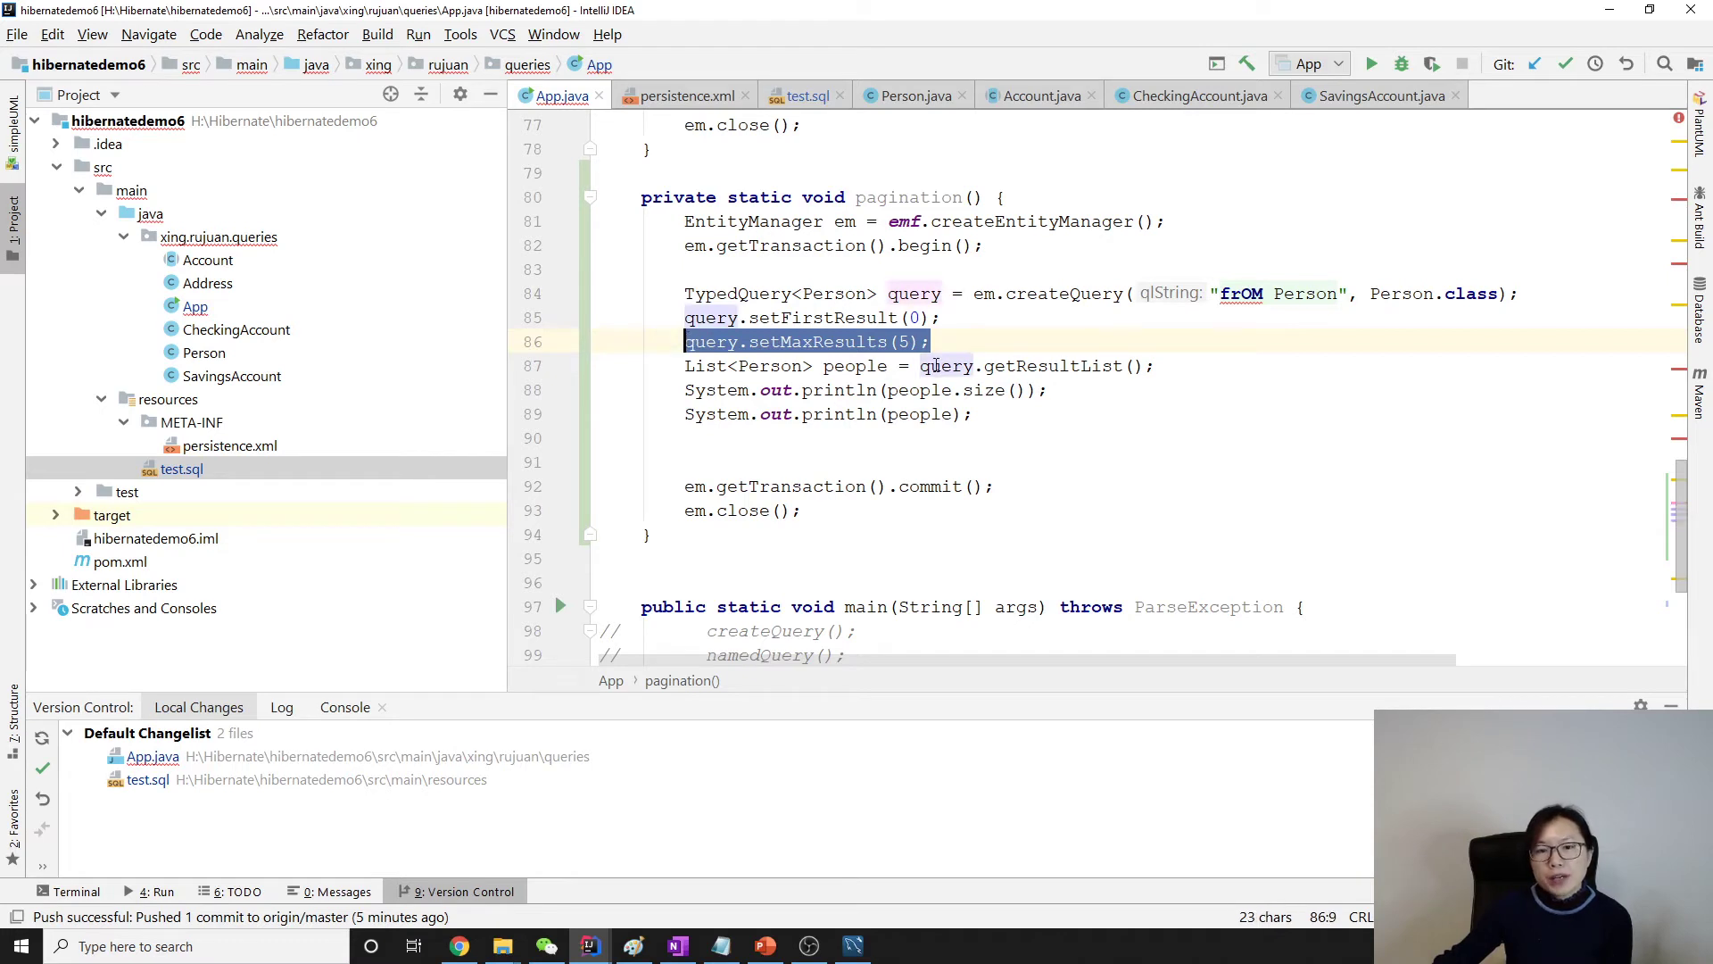
left_click(933, 366)
double_click(840, 343)
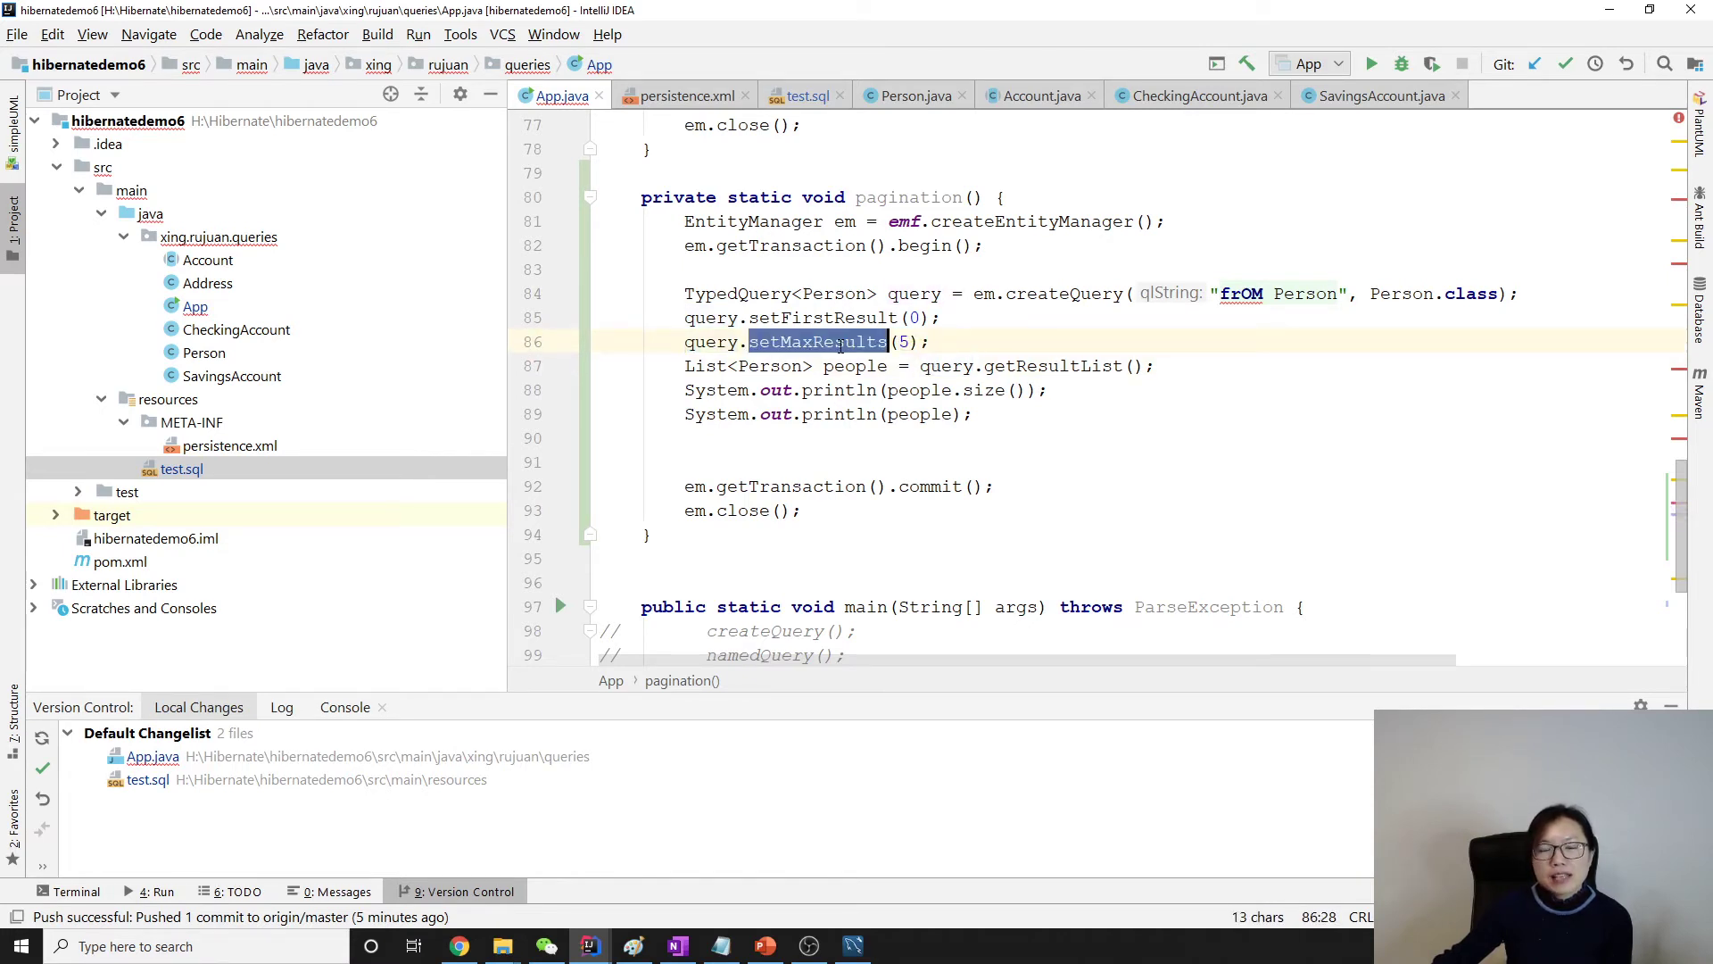
mouse_move(818, 343)
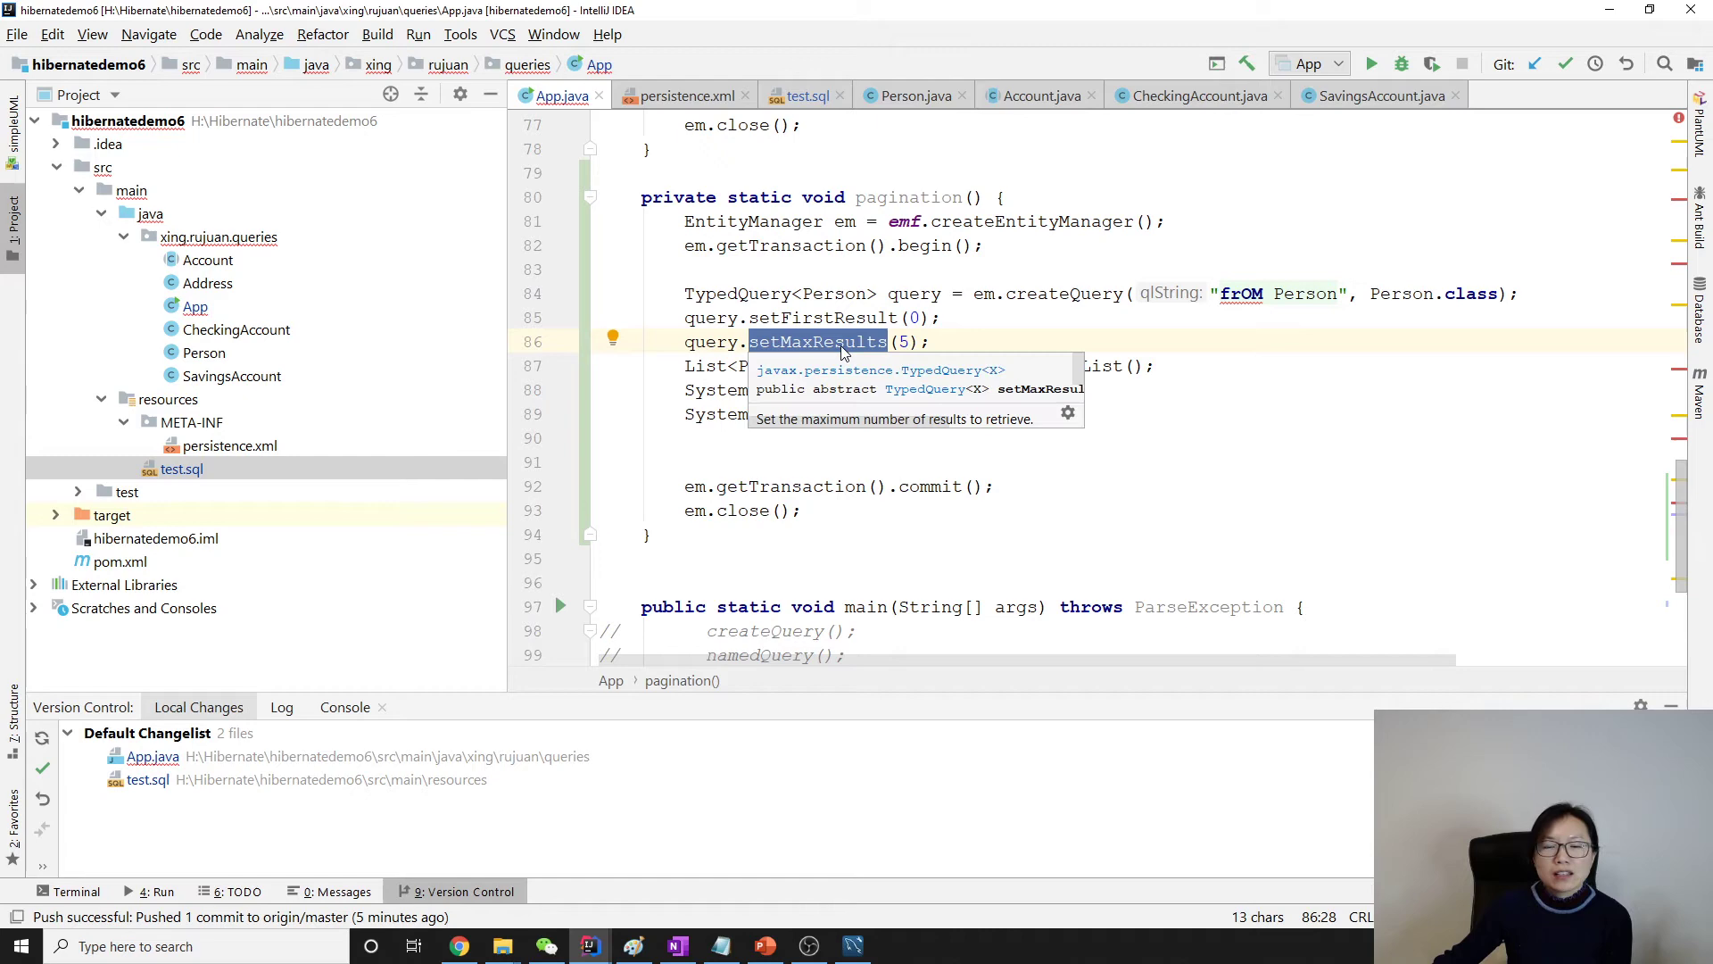
left_click(953, 343)
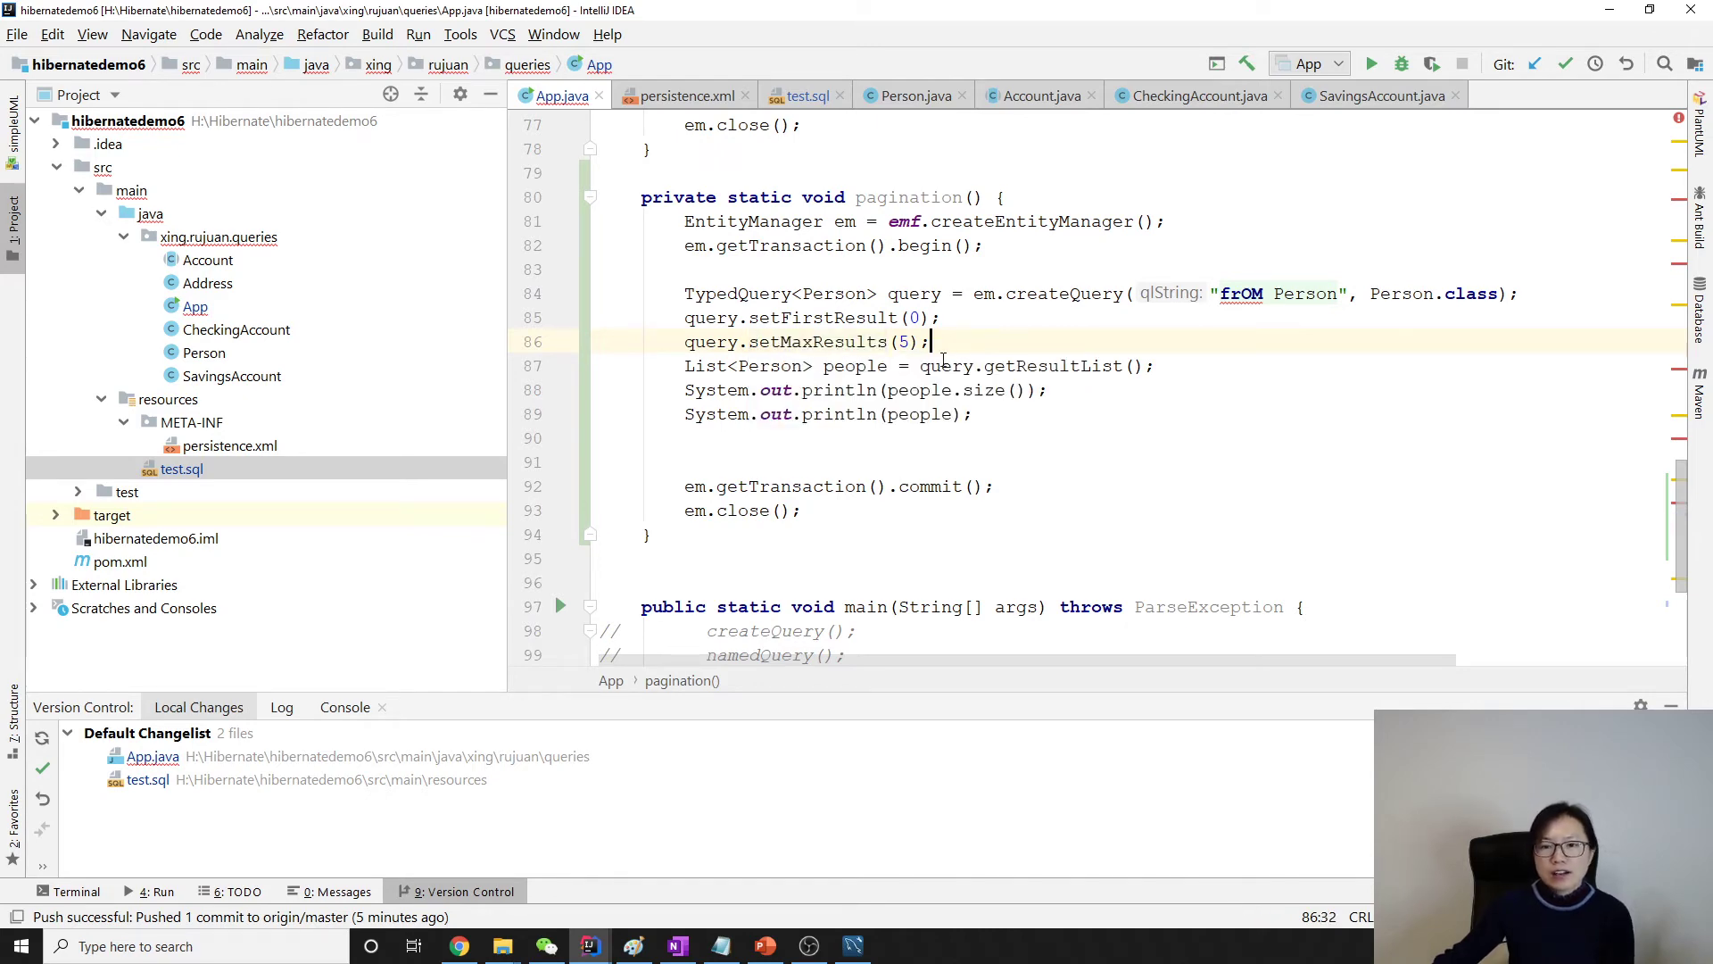
scroll(1084, 429, "down", 2)
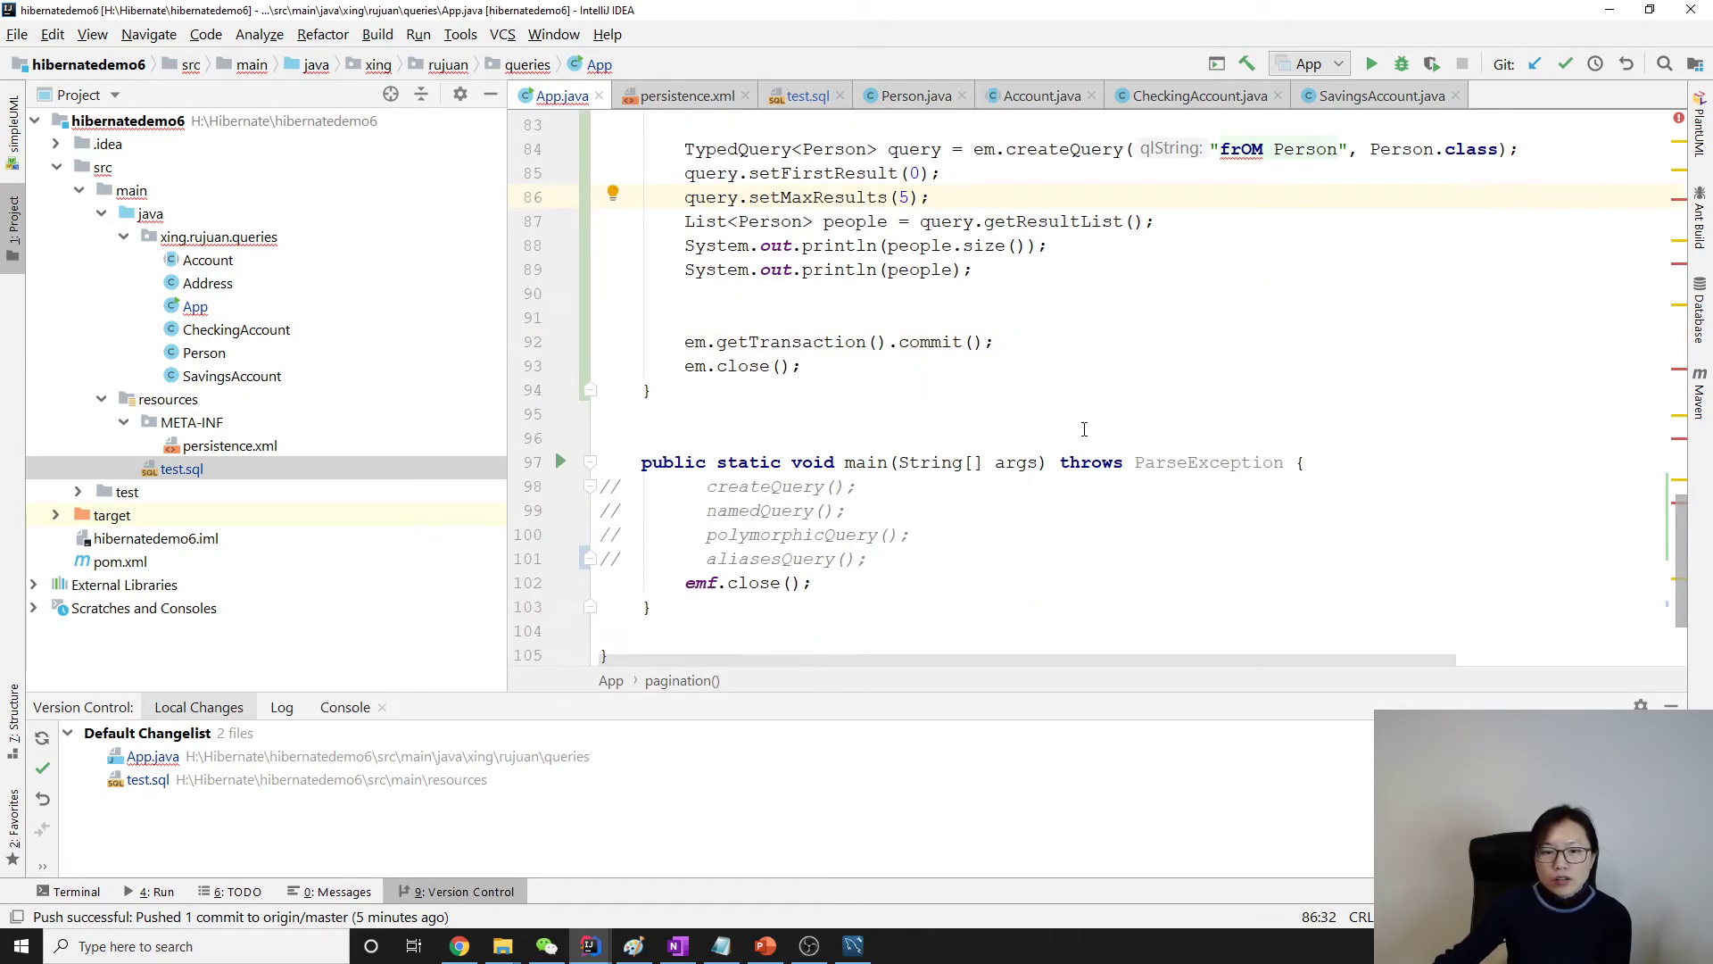
scroll(1059, 375, "up", 3)
- Add a pagination() call at the end of main()
left_click(945, 269)
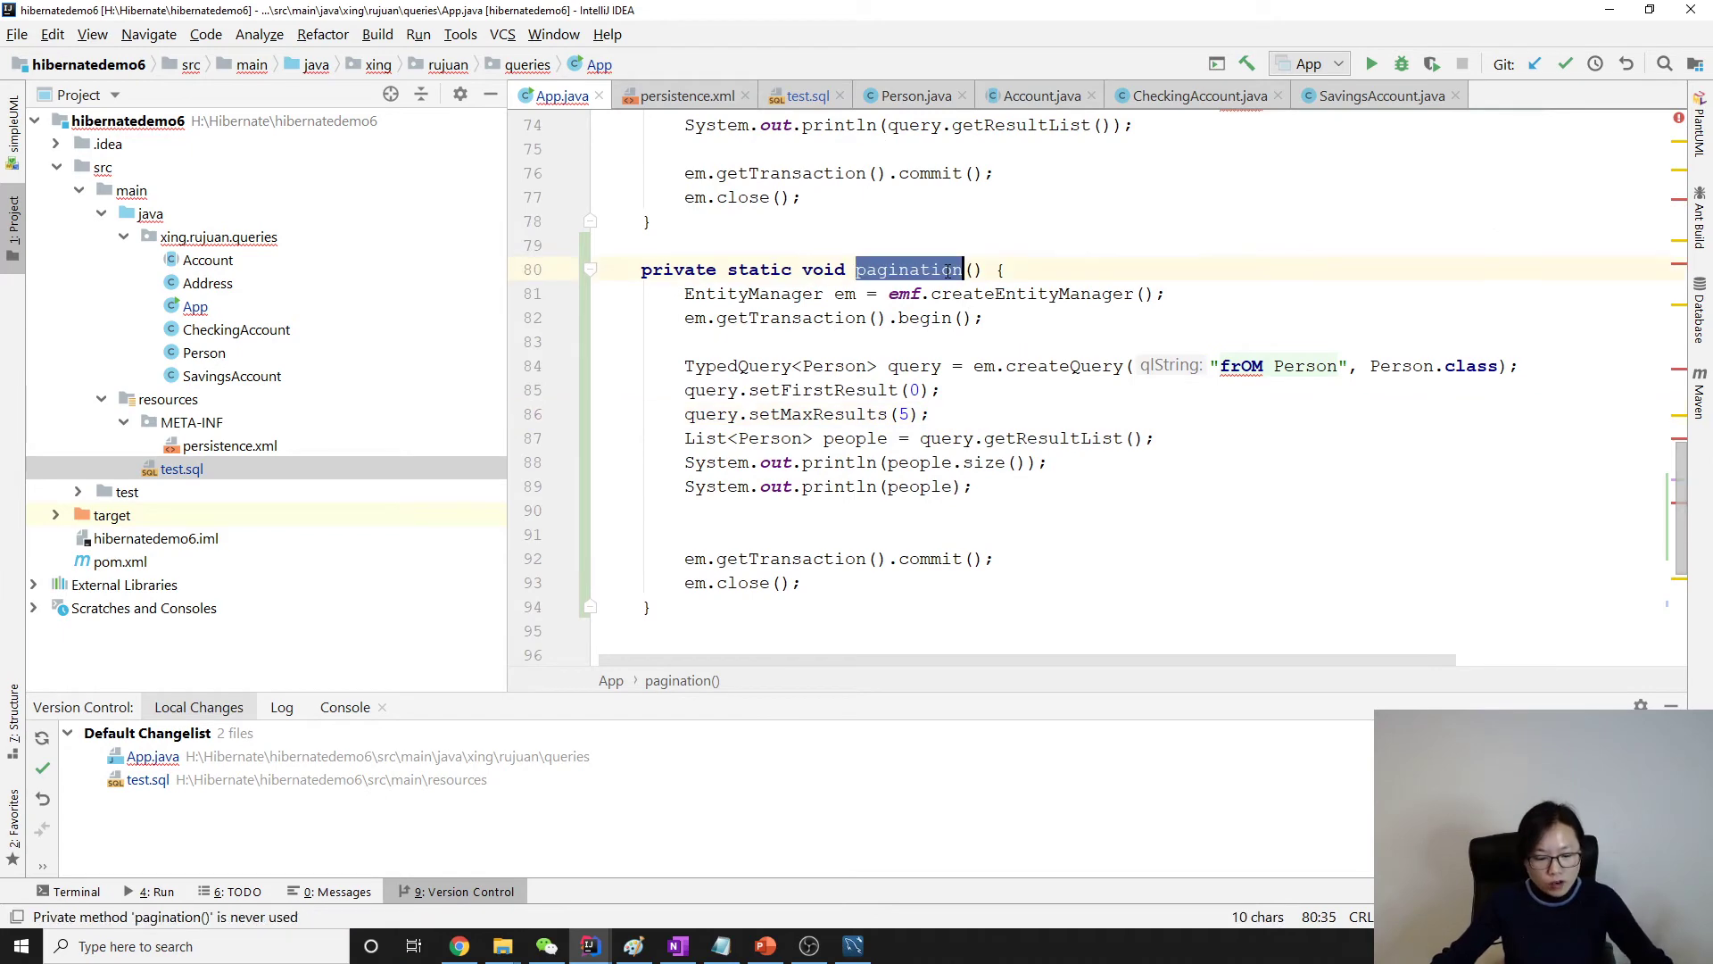
scroll(944, 335, "down", 5)
left_click(868, 397)
key("Return")
type("pagination")
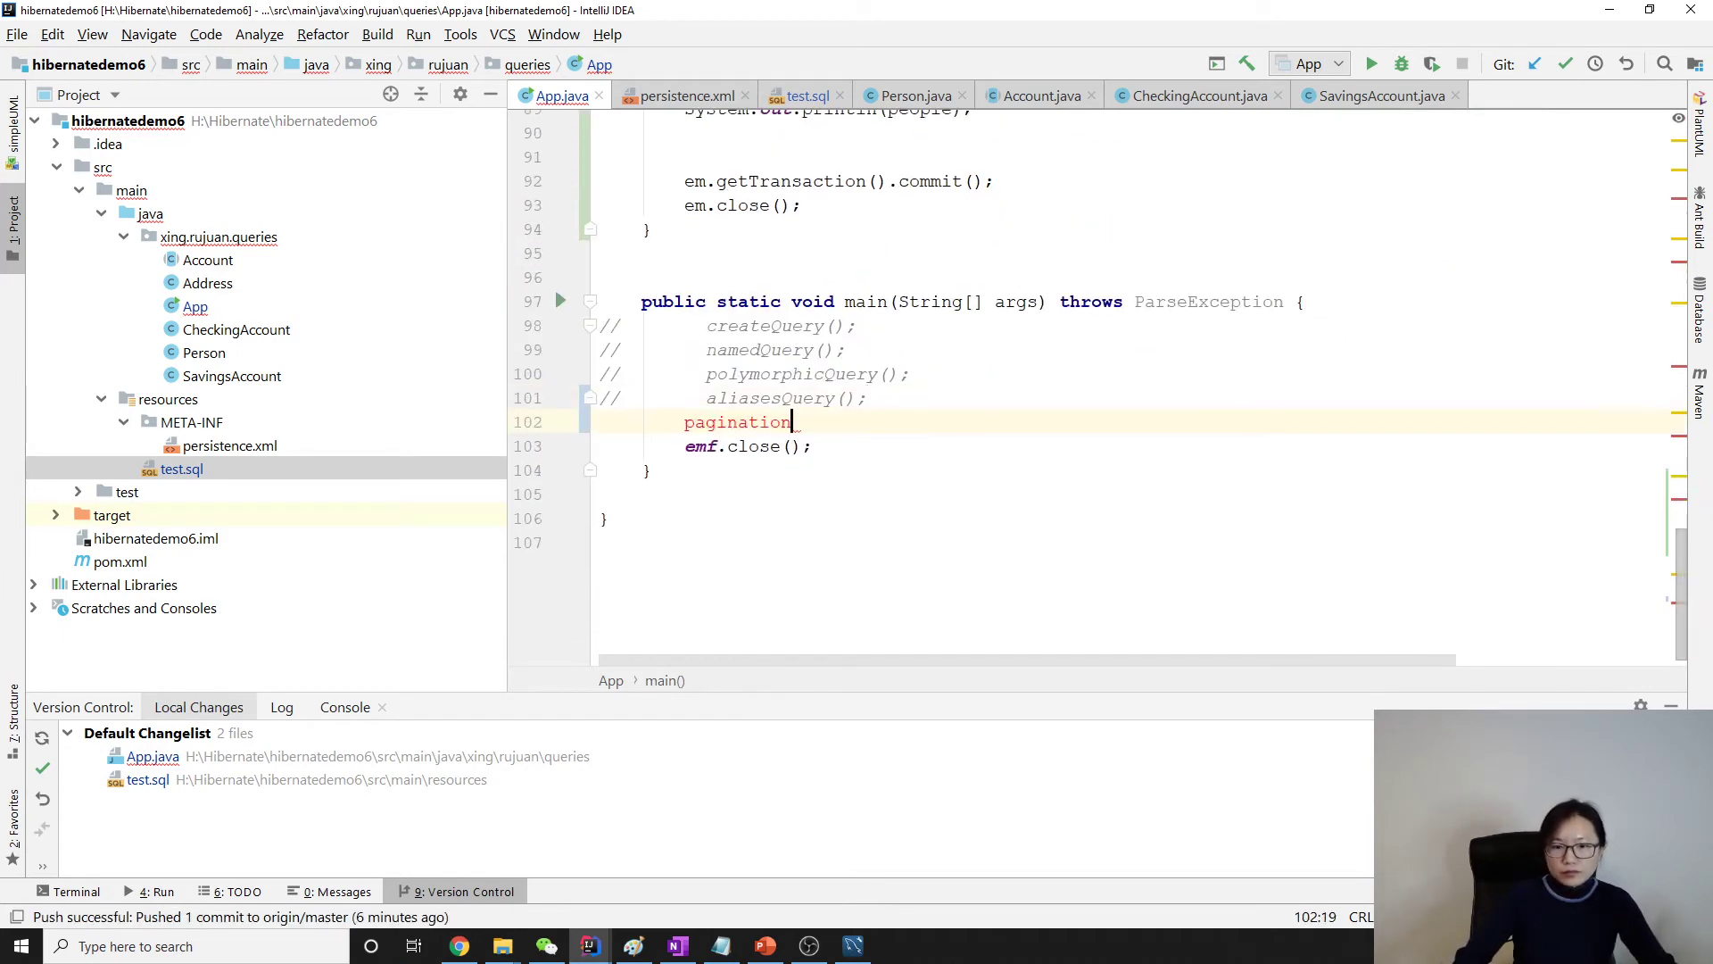
type("();")
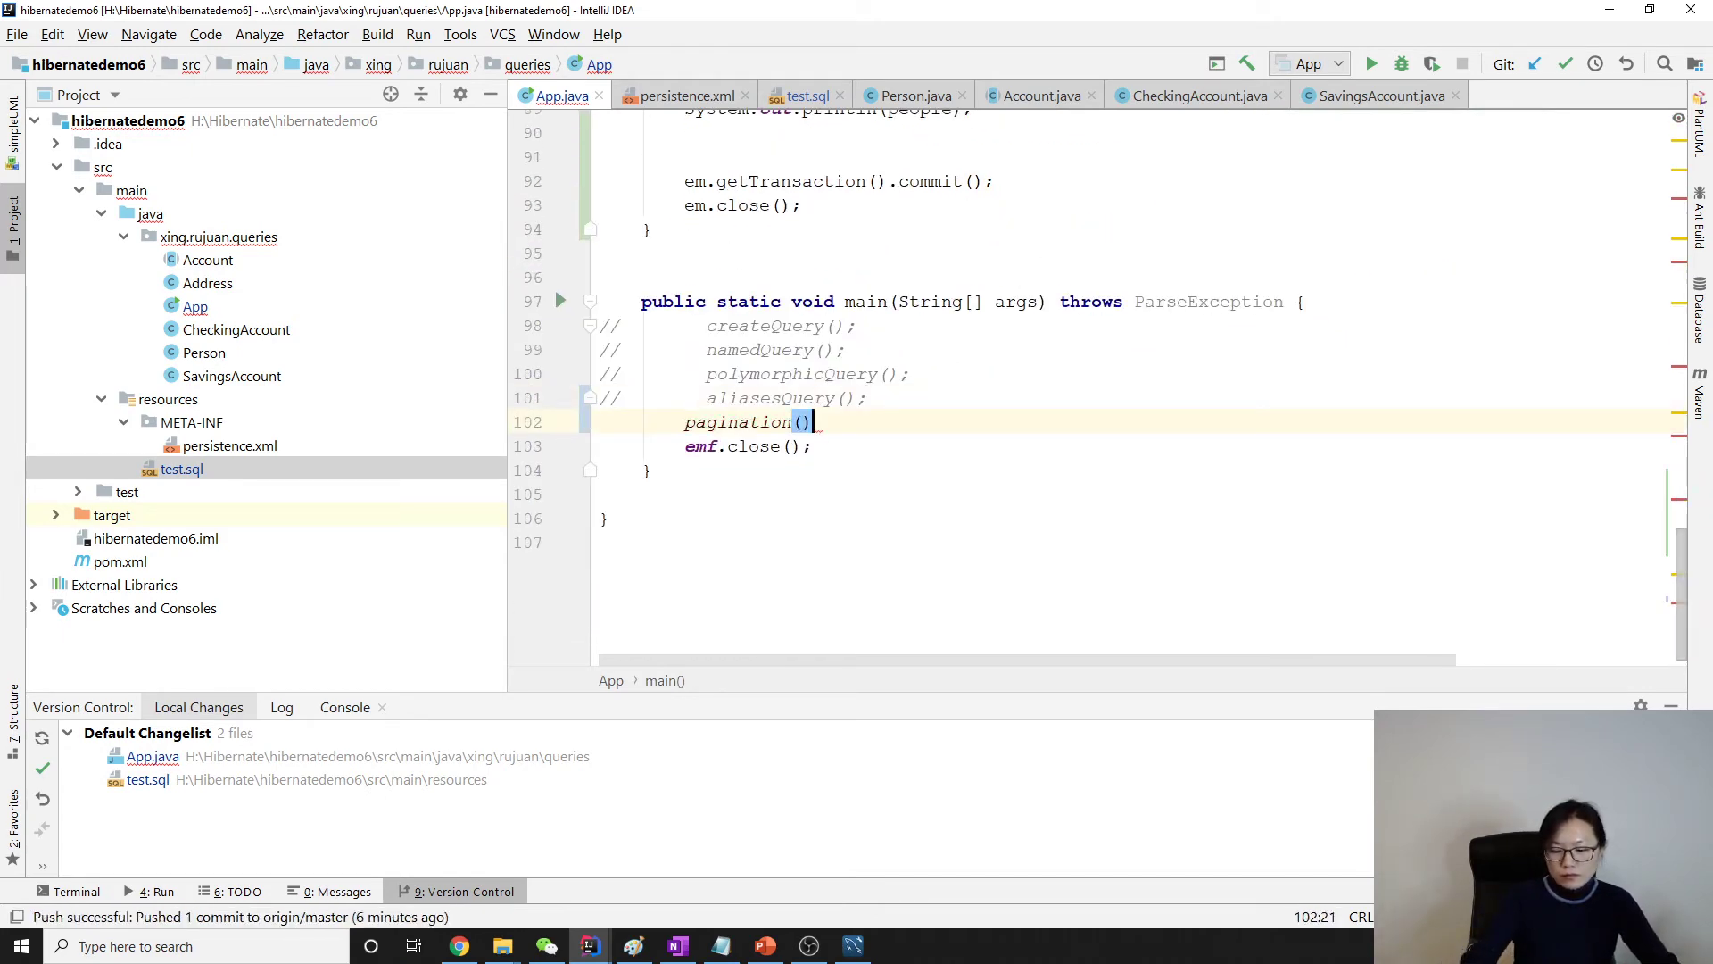
scroll(895, 400, "up", 3)
scroll(895, 401, "up", 1)
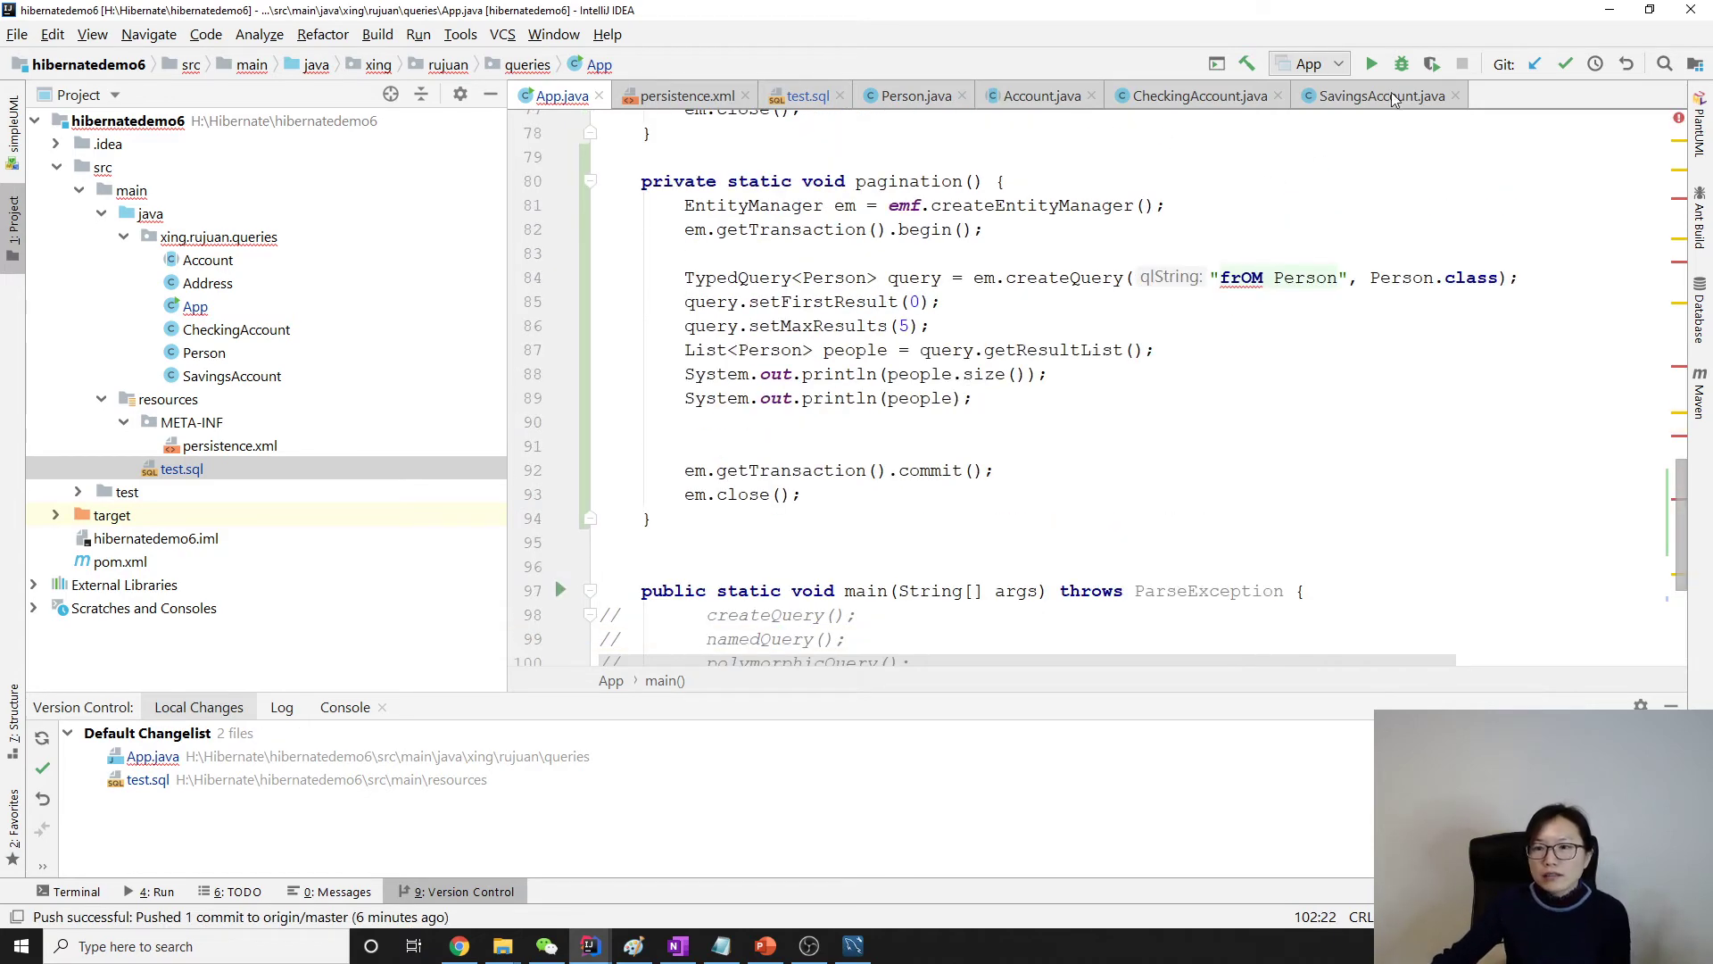
- Run App and enlarge the Run tool window
key("shift+F10")
mouse_move(1077, 707)
left_mouse_down()
mouse_move(1070, 595)
mouse_move(1021, 588)
left_mouse_up()
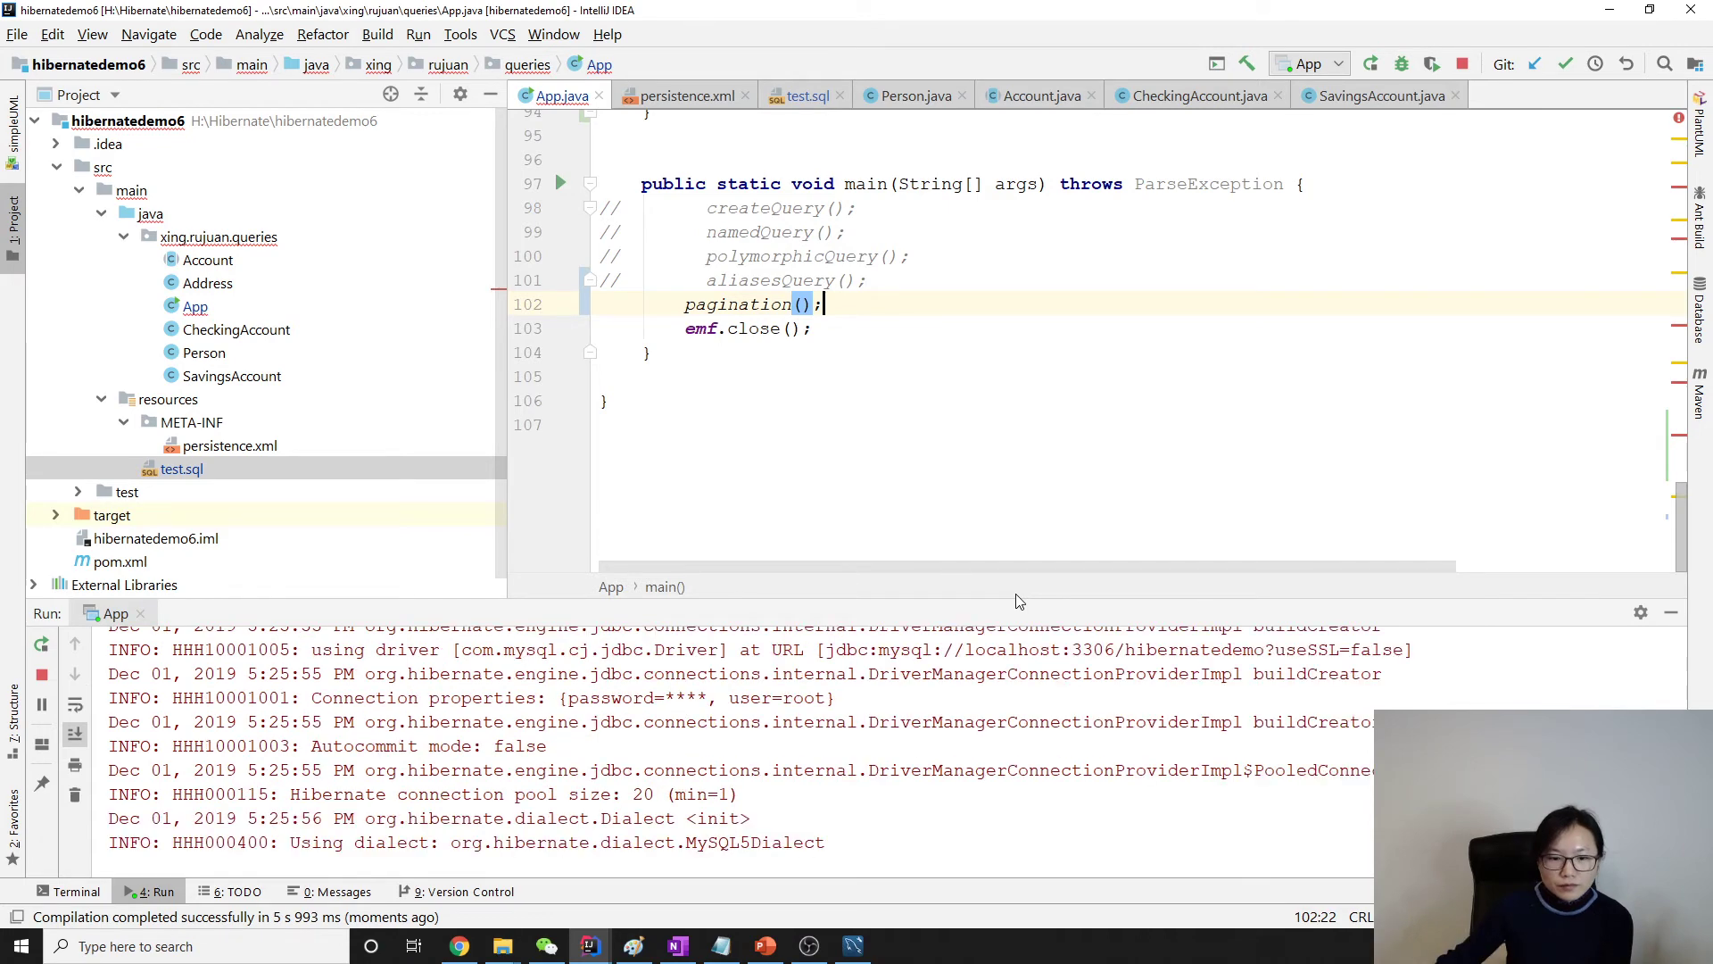
left_click_drag(1017, 601, 1016, 524)
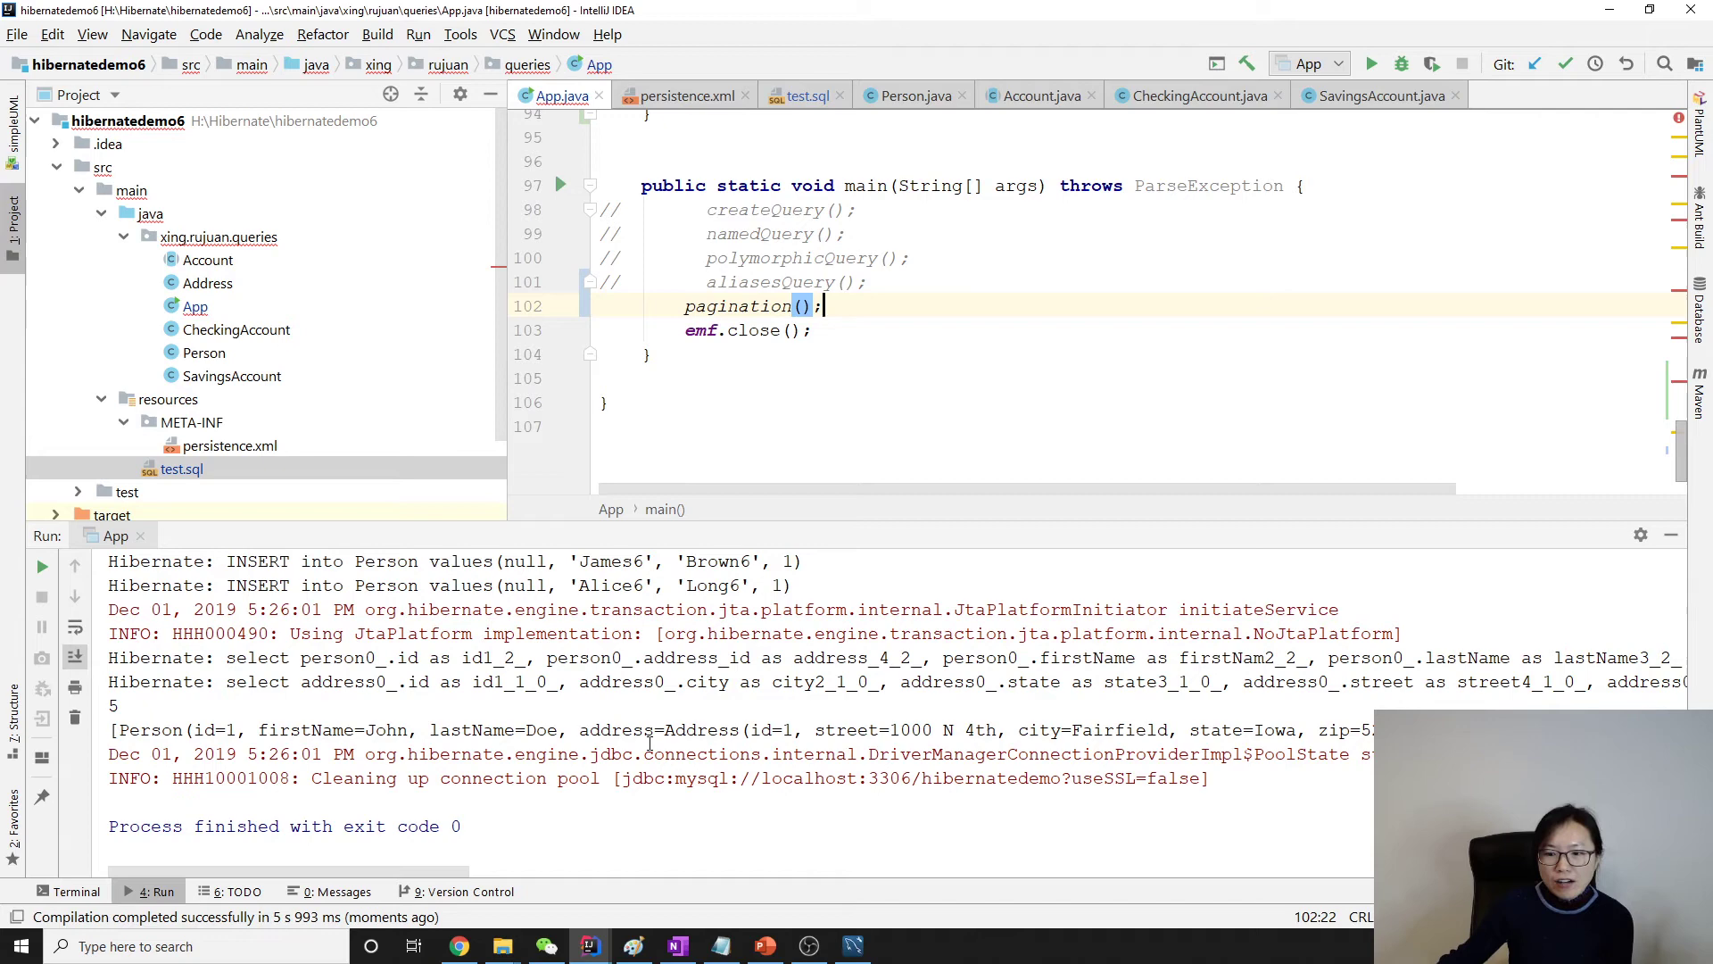
scroll(1022, 406, "up", 3)
scroll(1022, 406, "up", 2)
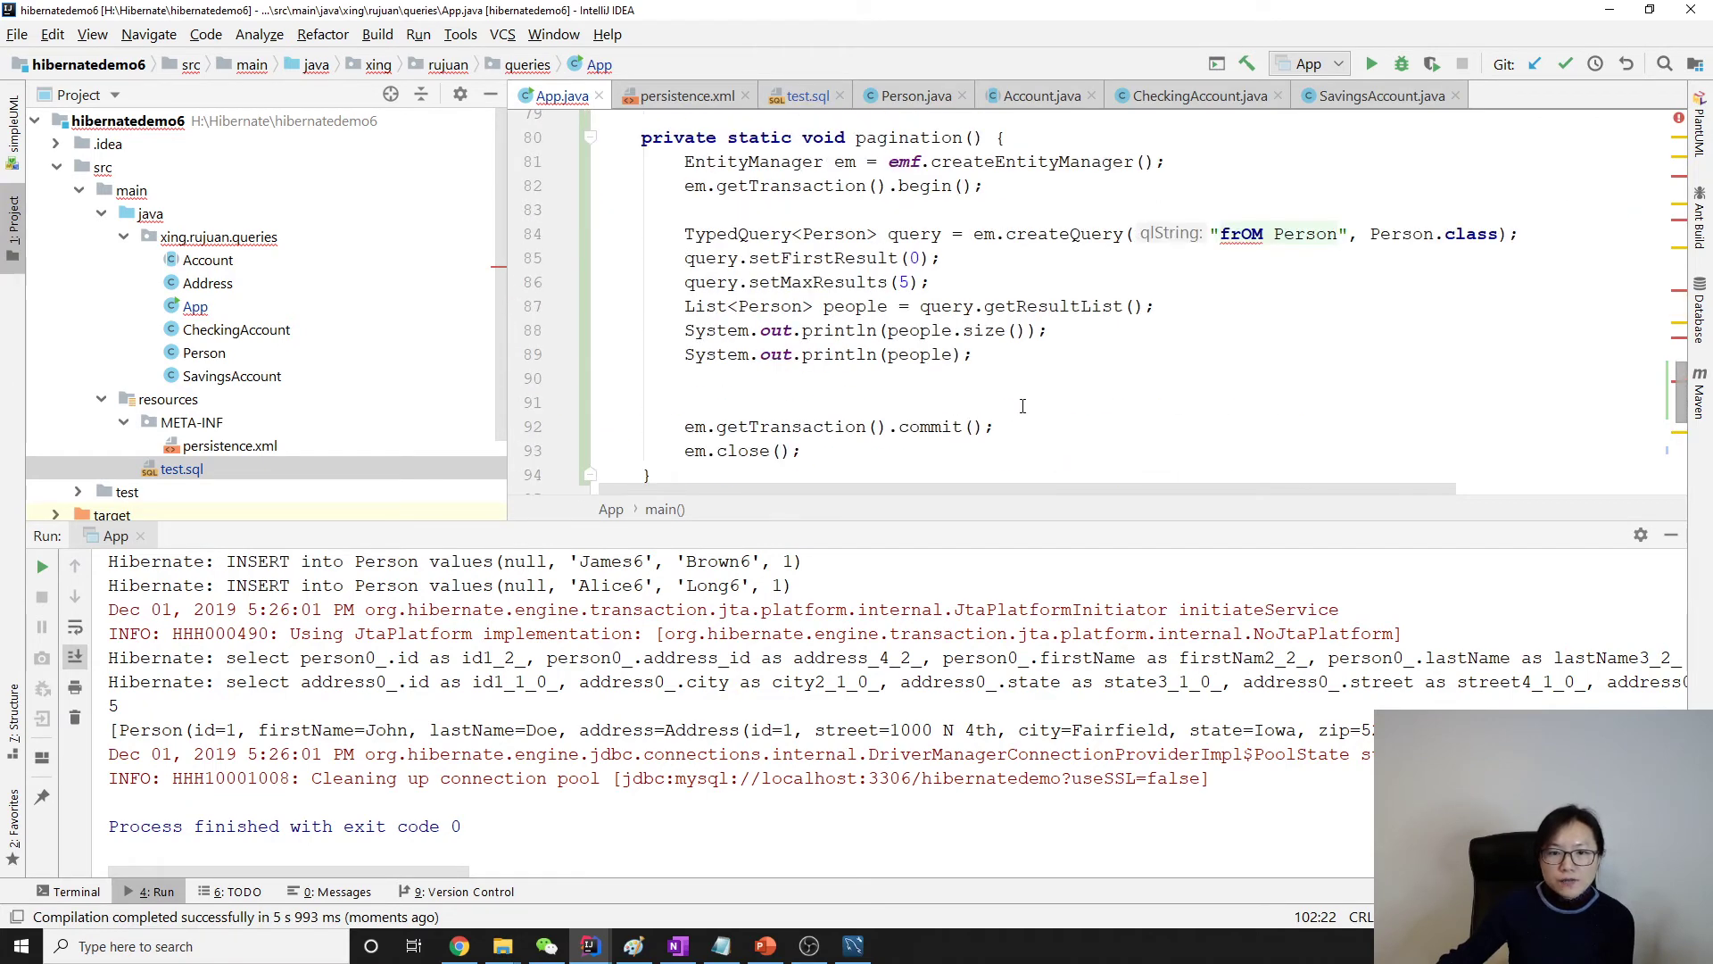
- Match the printed size 5 to setMaxResults(5) and setFirstResult(0)
left_click_drag(684, 331, 1051, 331)
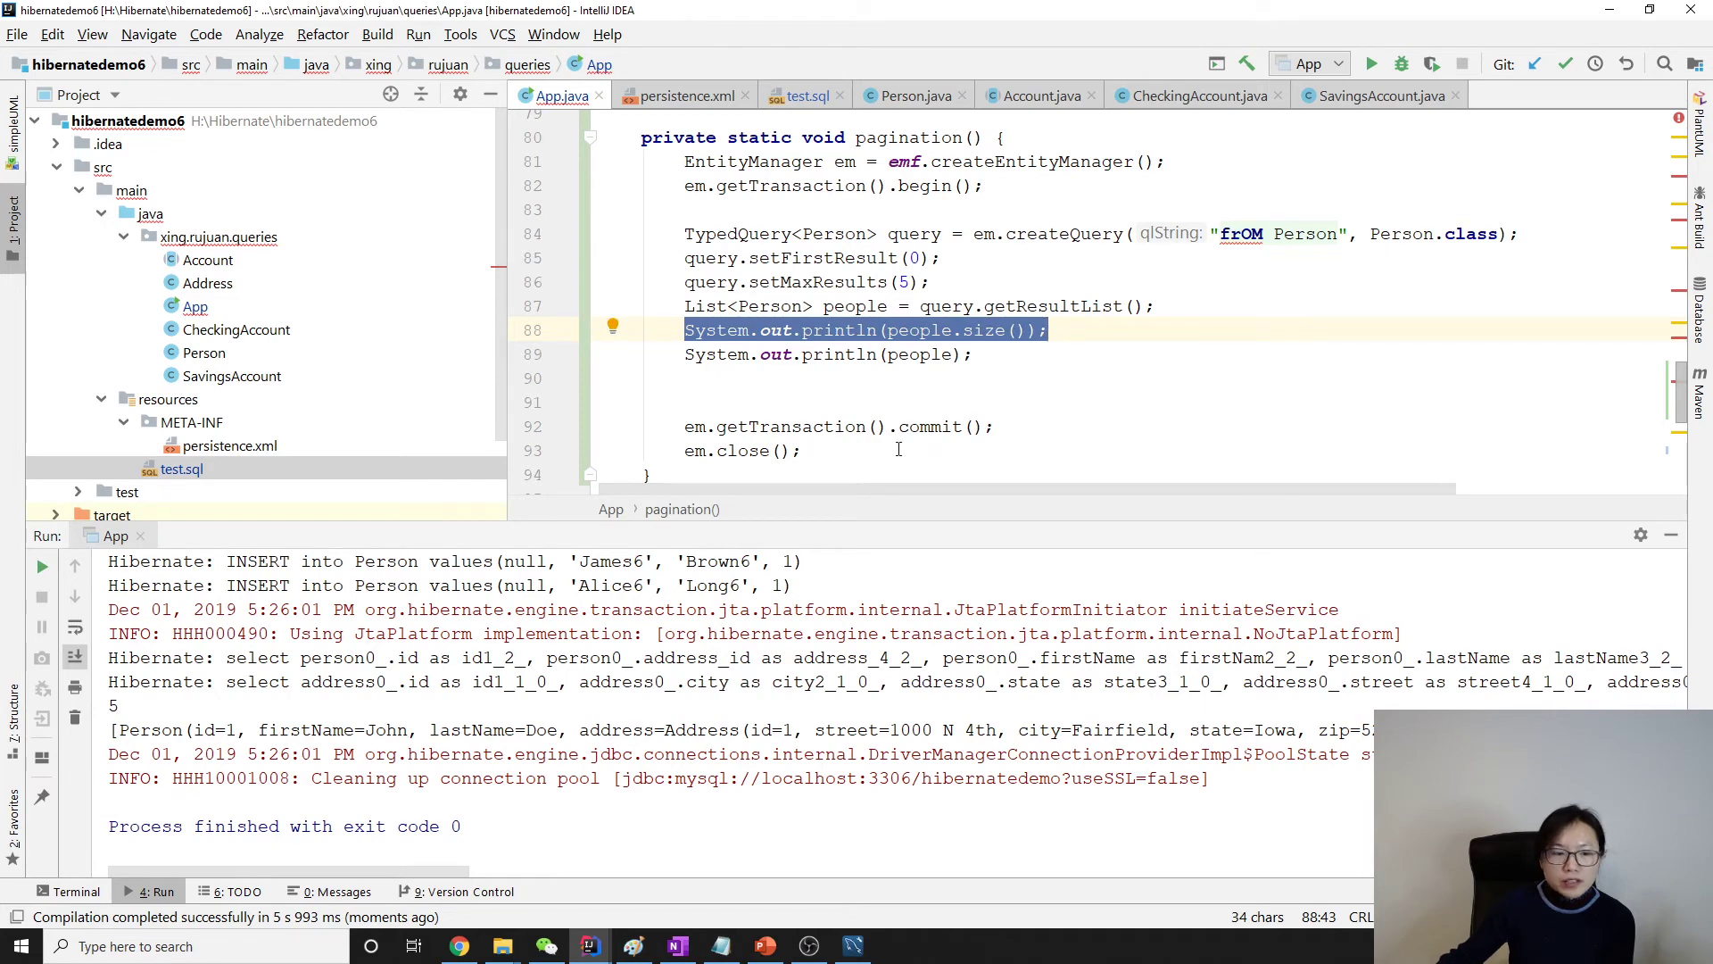
double_click(112, 705)
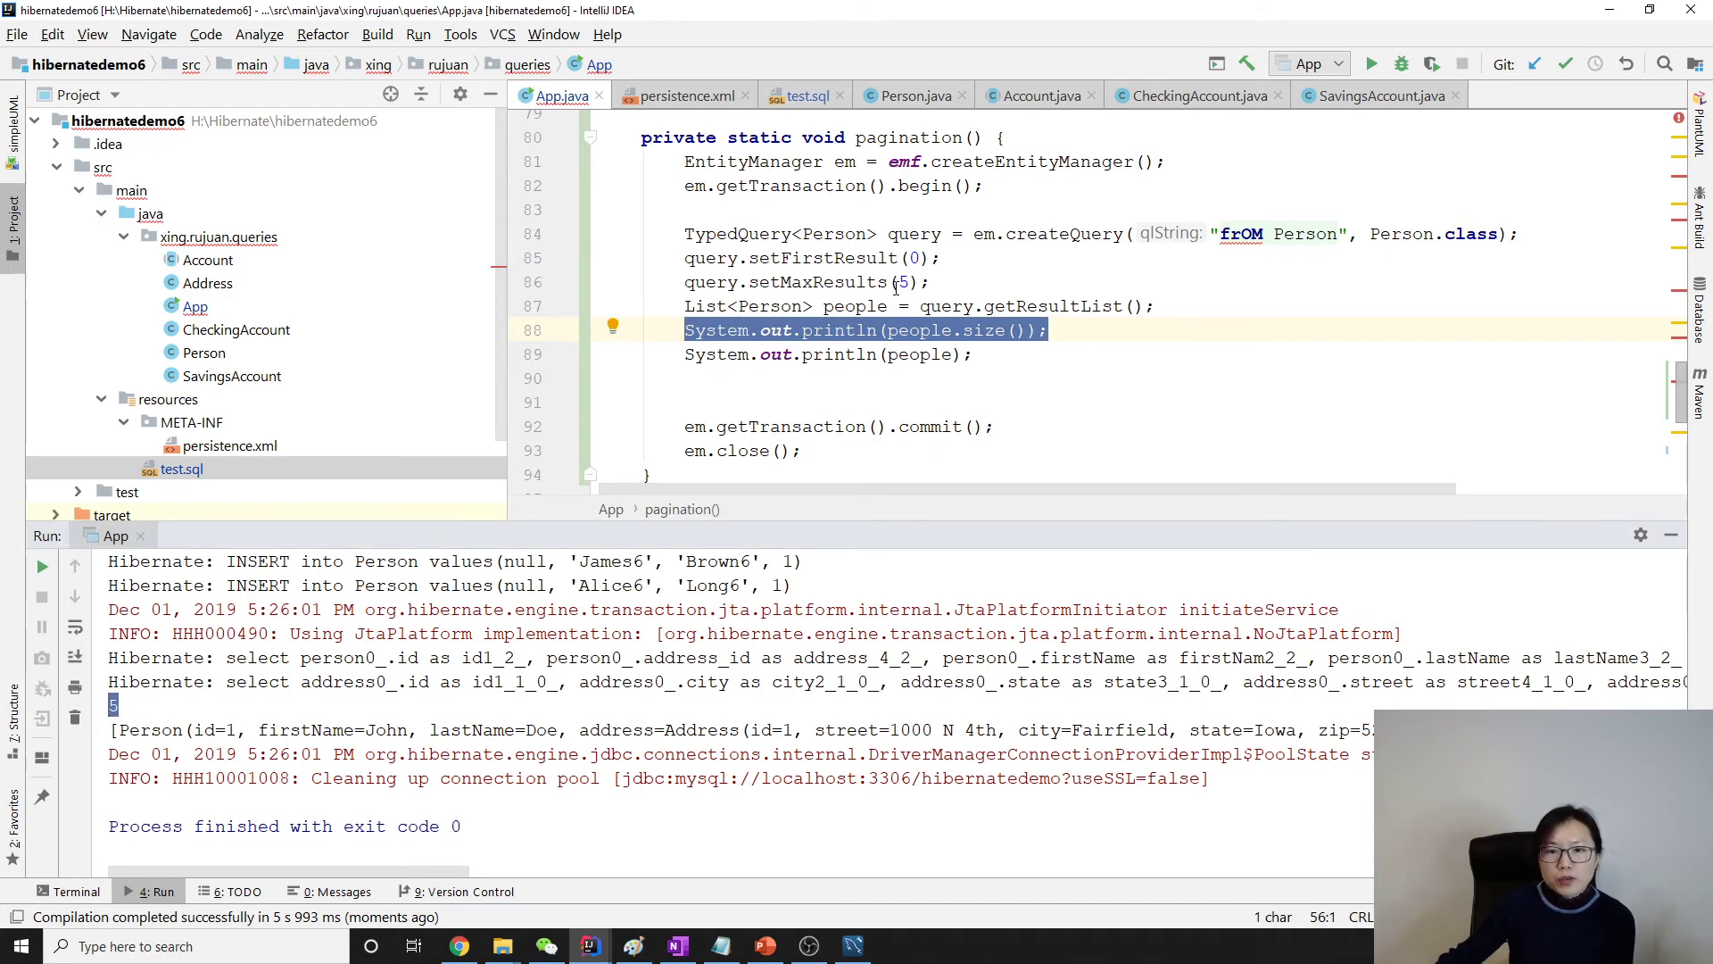
left_click(911, 281)
double_click(904, 282)
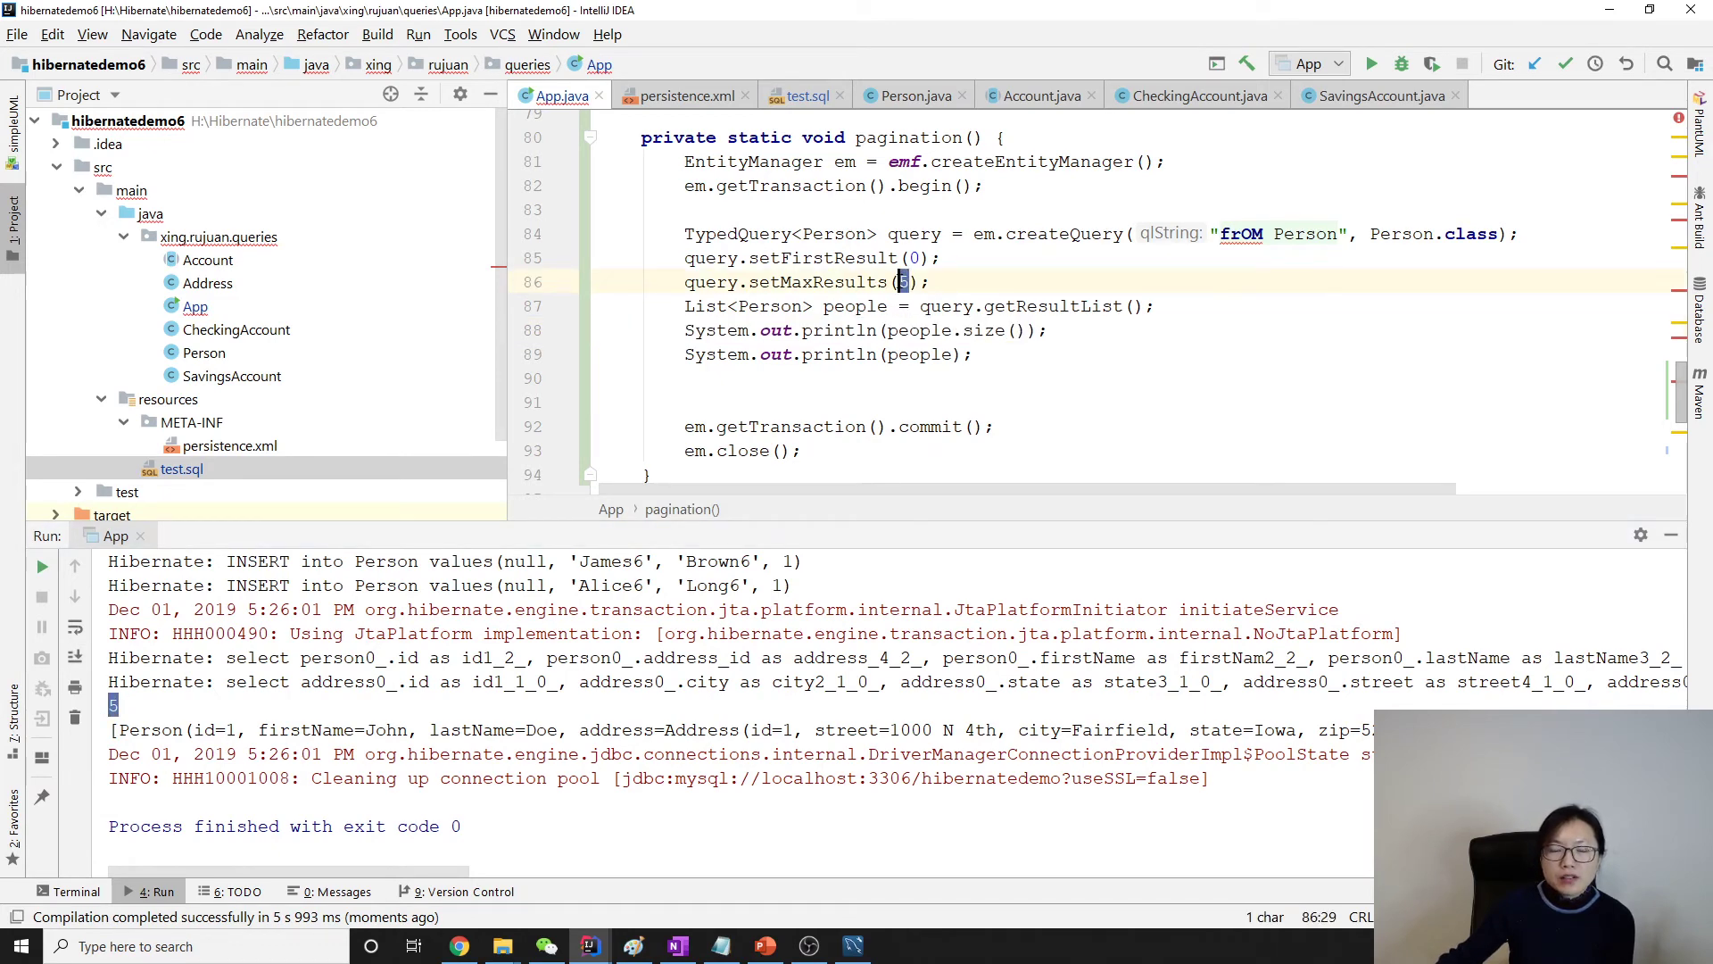
left_click_drag(941, 283, 674, 281)
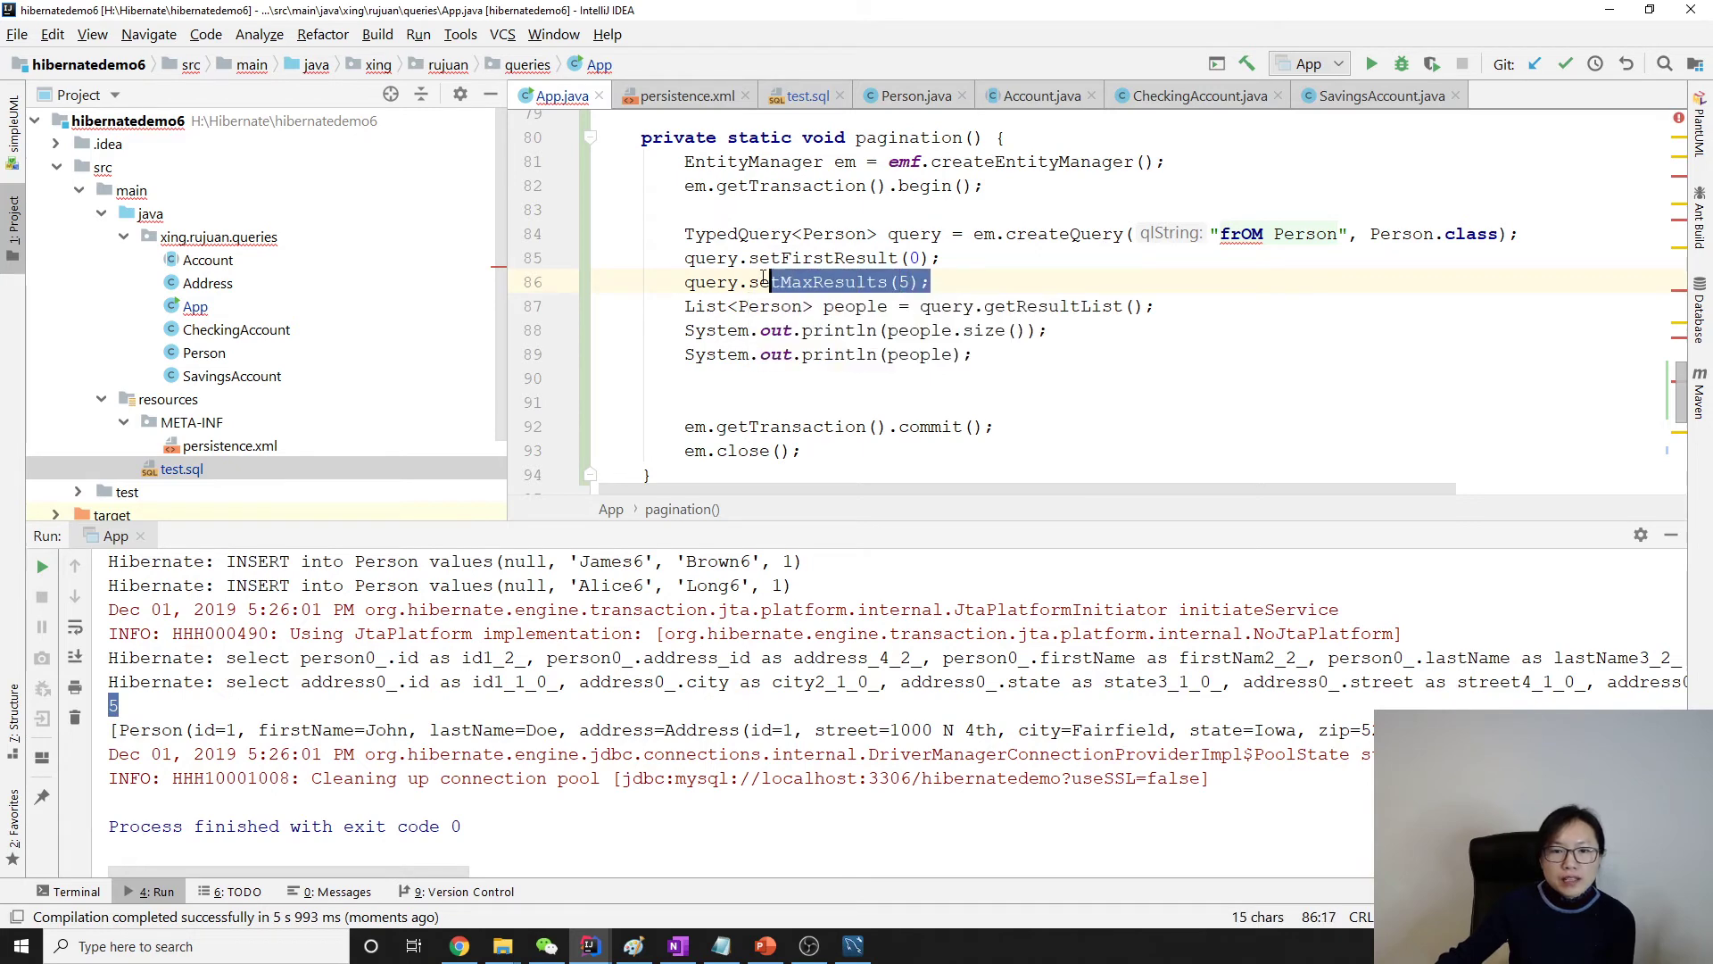
left_click(826, 258)
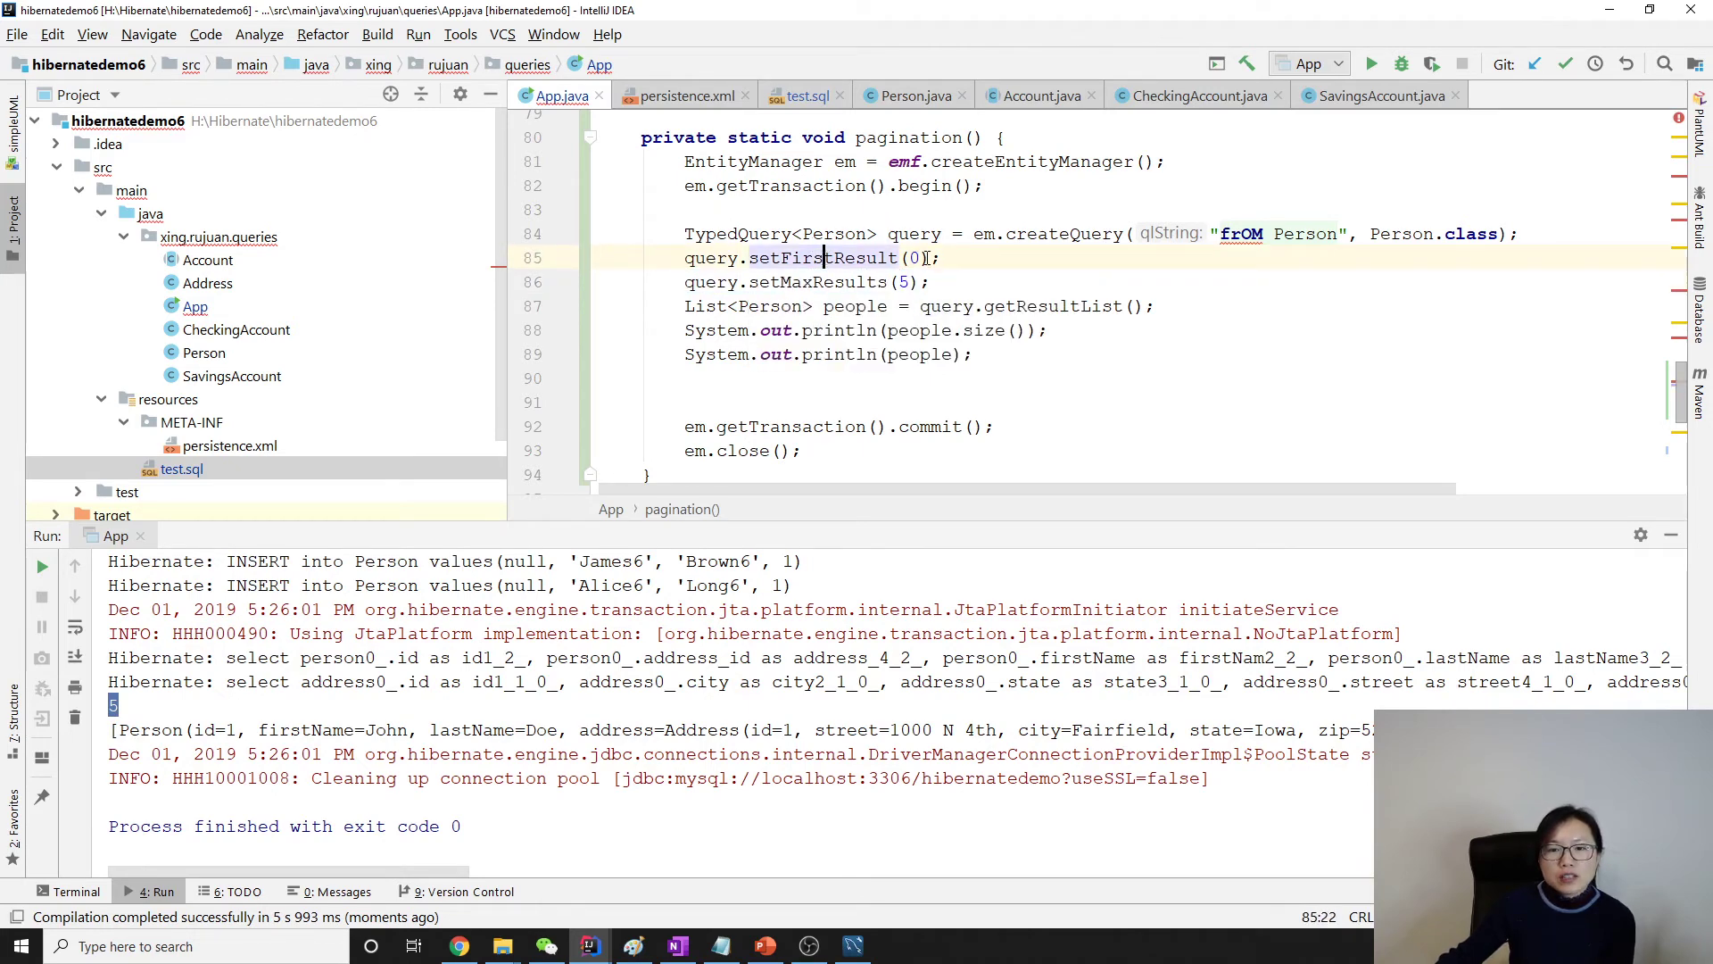
left_click_drag(923, 257, 911, 257)
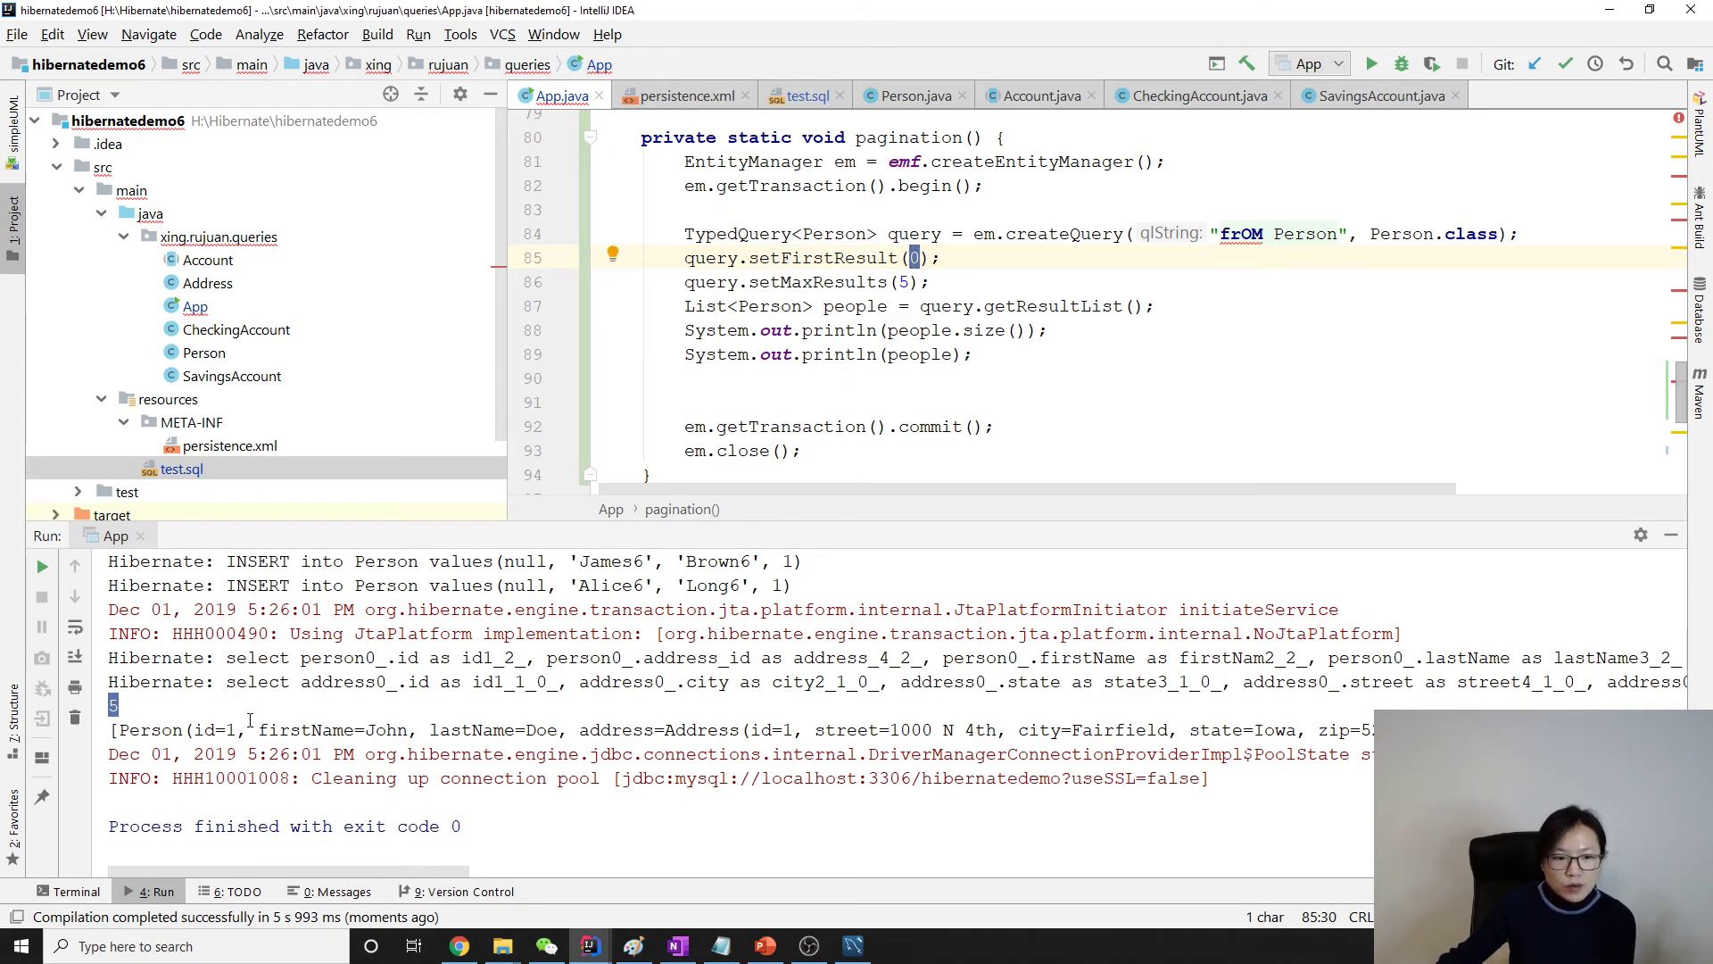
- Mark person ids 1 through 5 in the printed list
left_click_drag(248, 728, 225, 729)
left_click_drag(306, 866, 1607, 869)
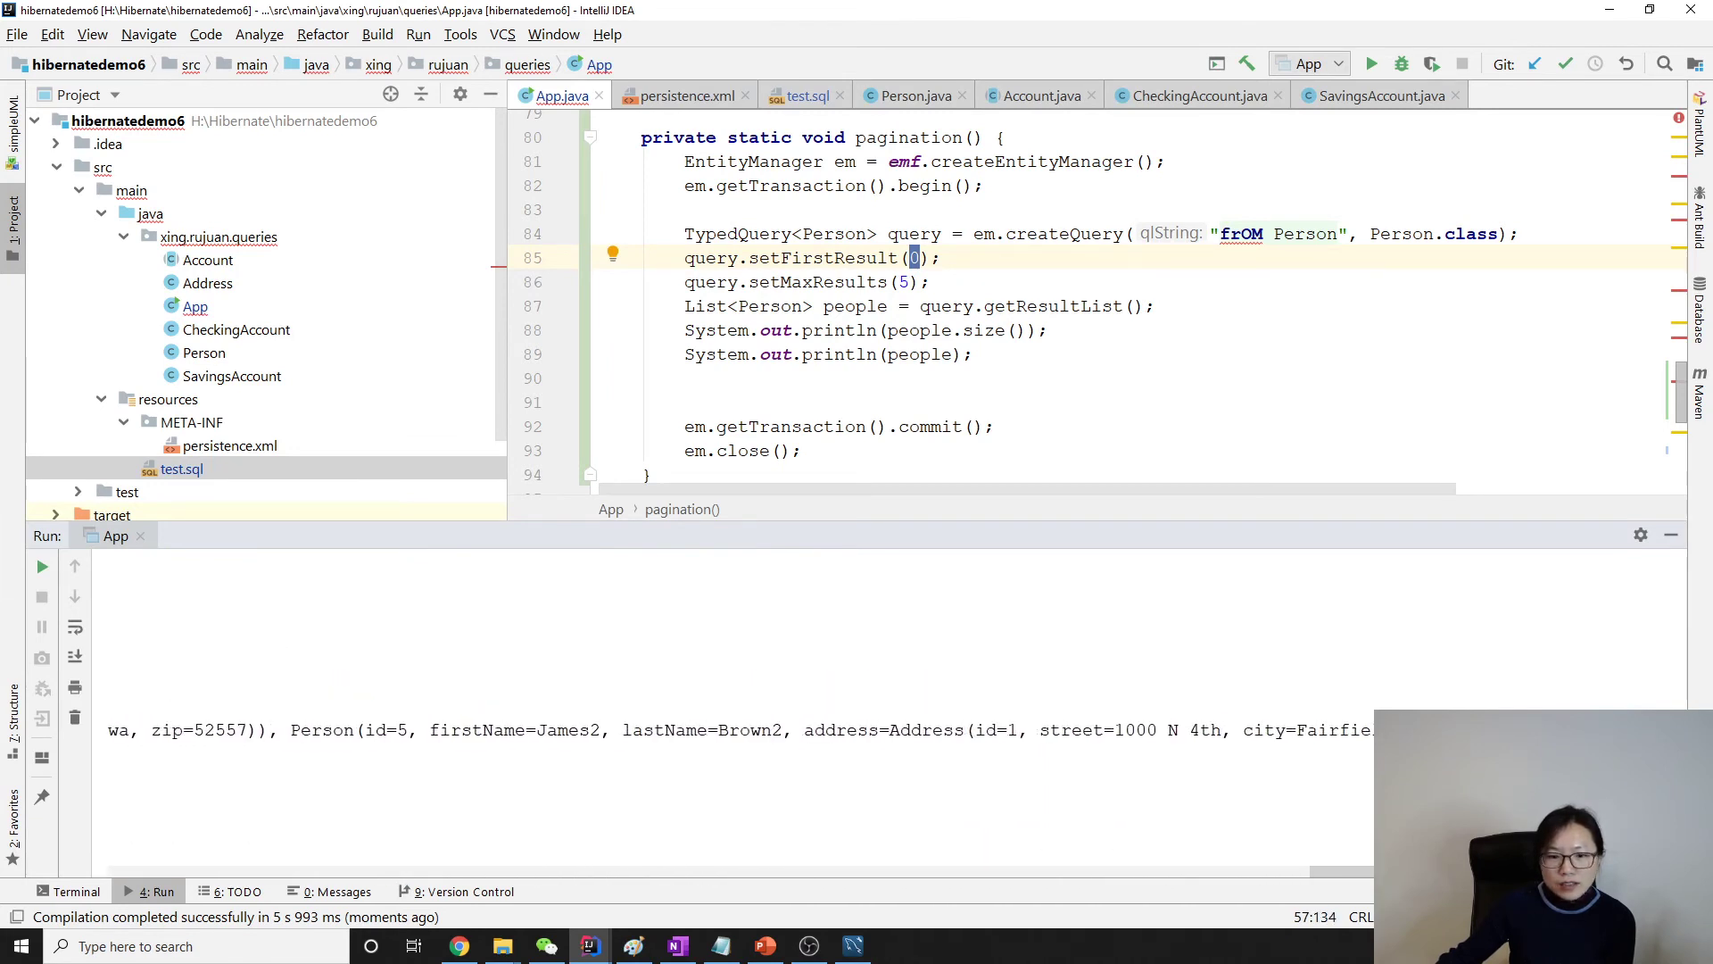
double_click(402, 730)
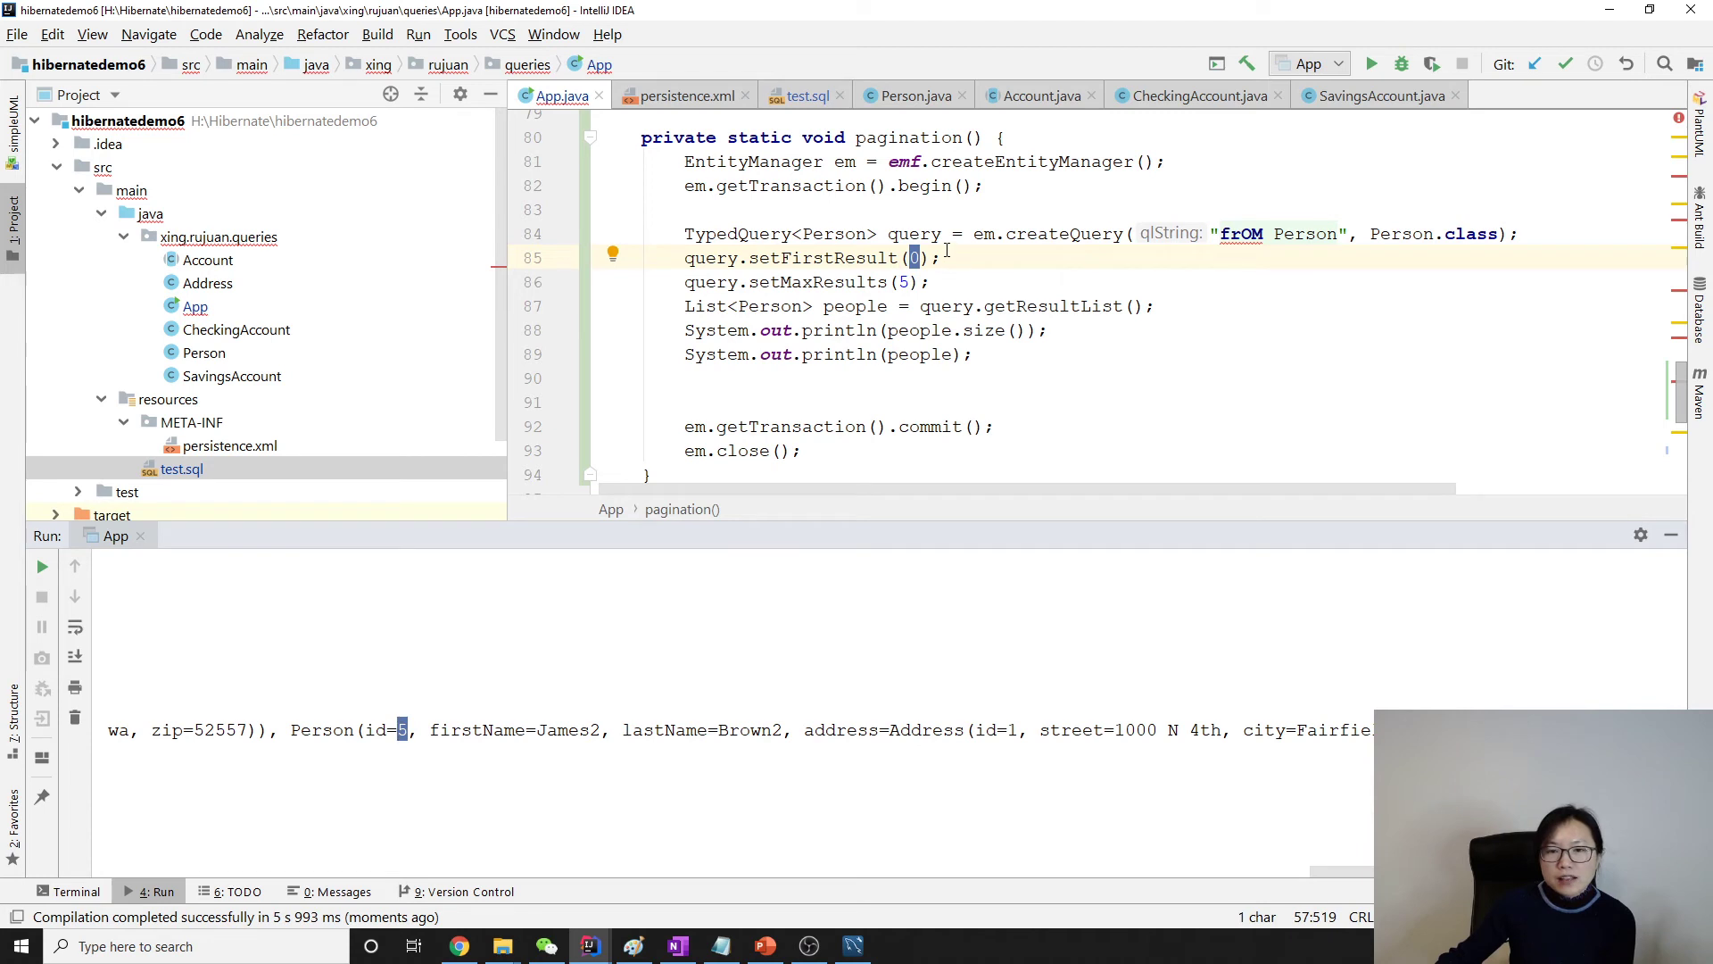
key("Escape")
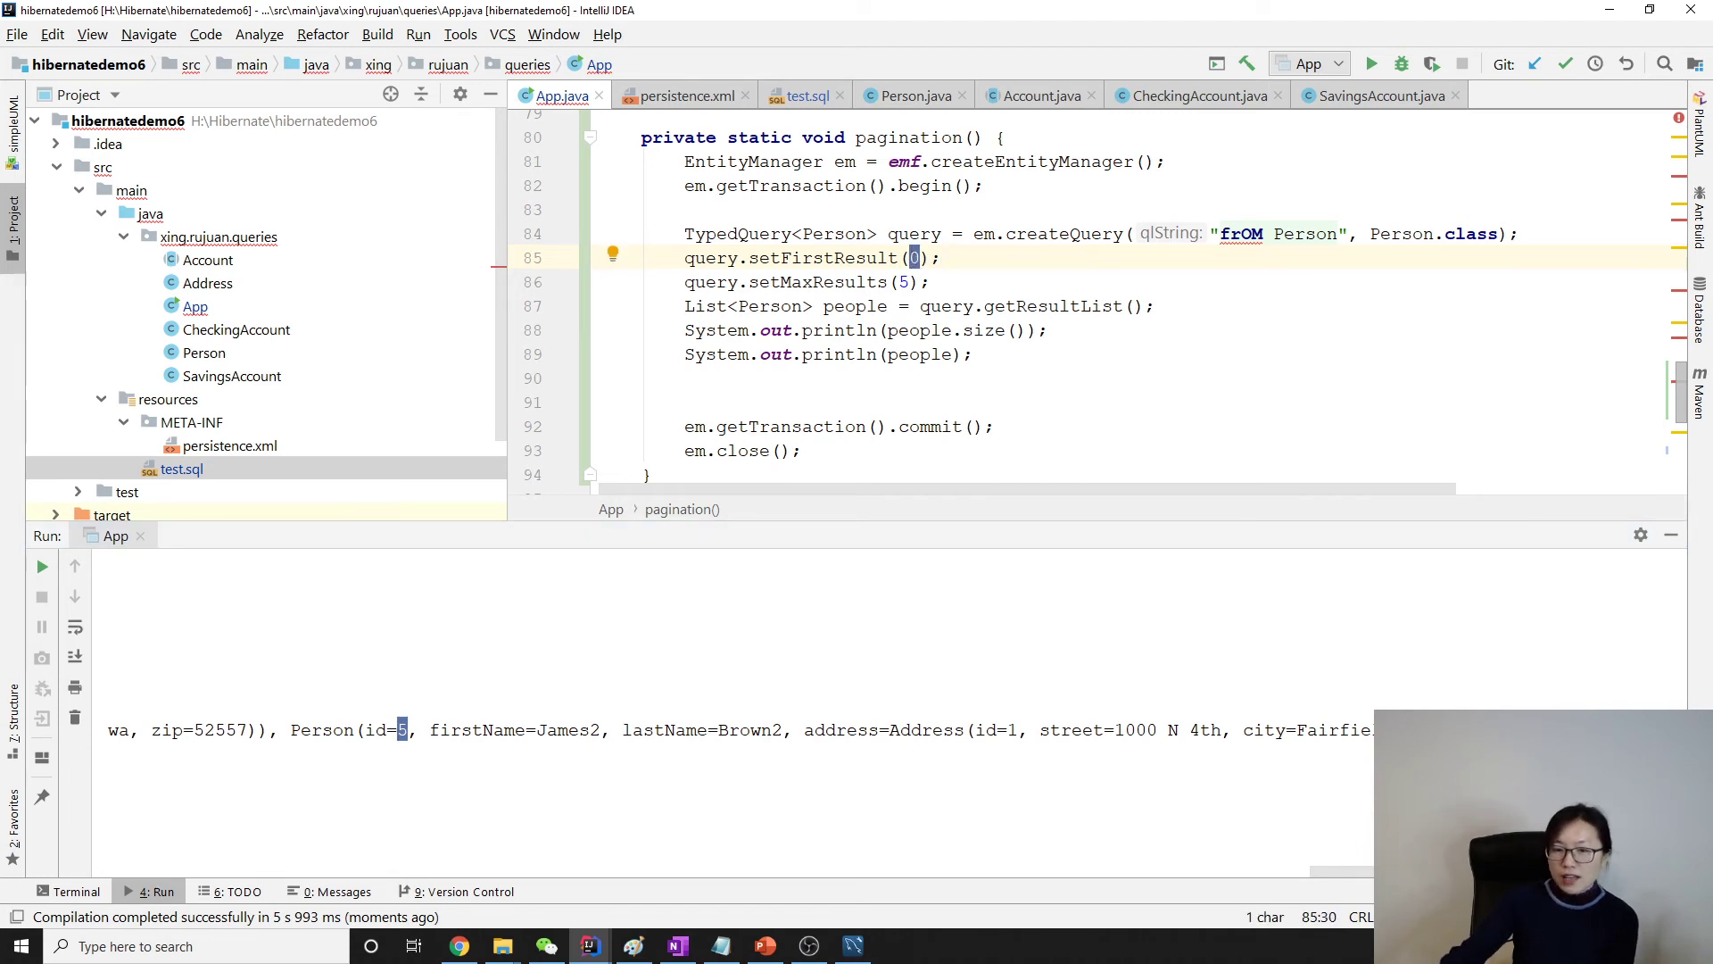
type("7")
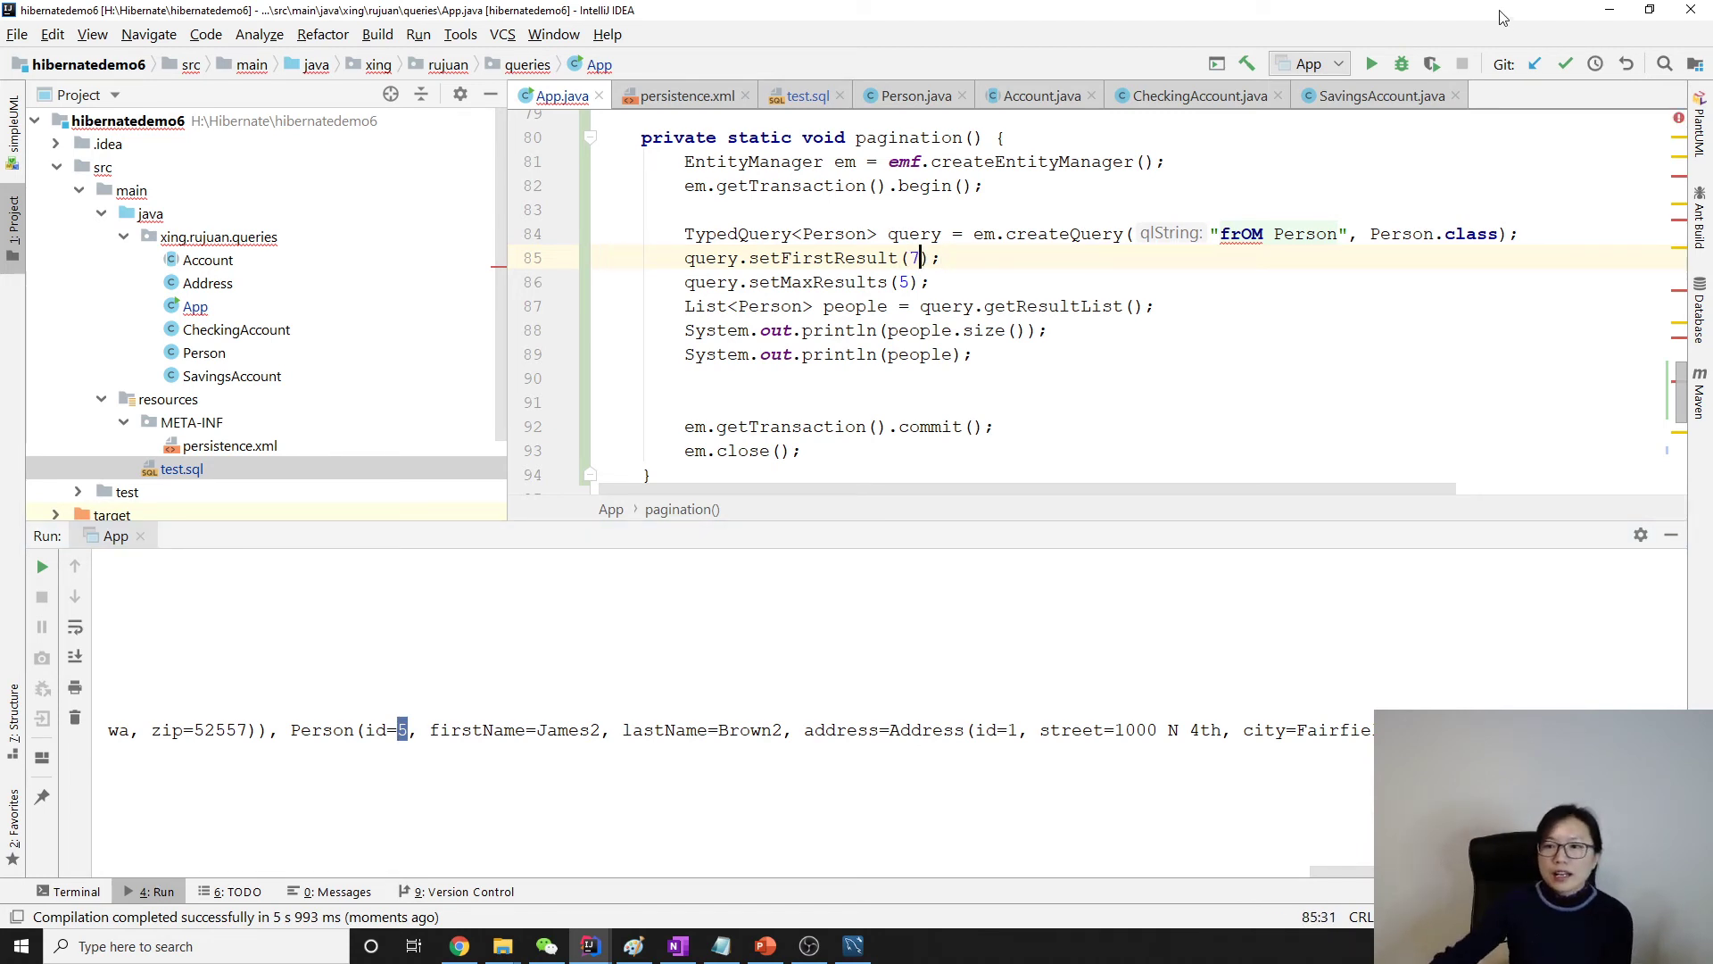
- Rerun App with setFirstResult(7) and confirm 5 results printed
left_click(1370, 65)
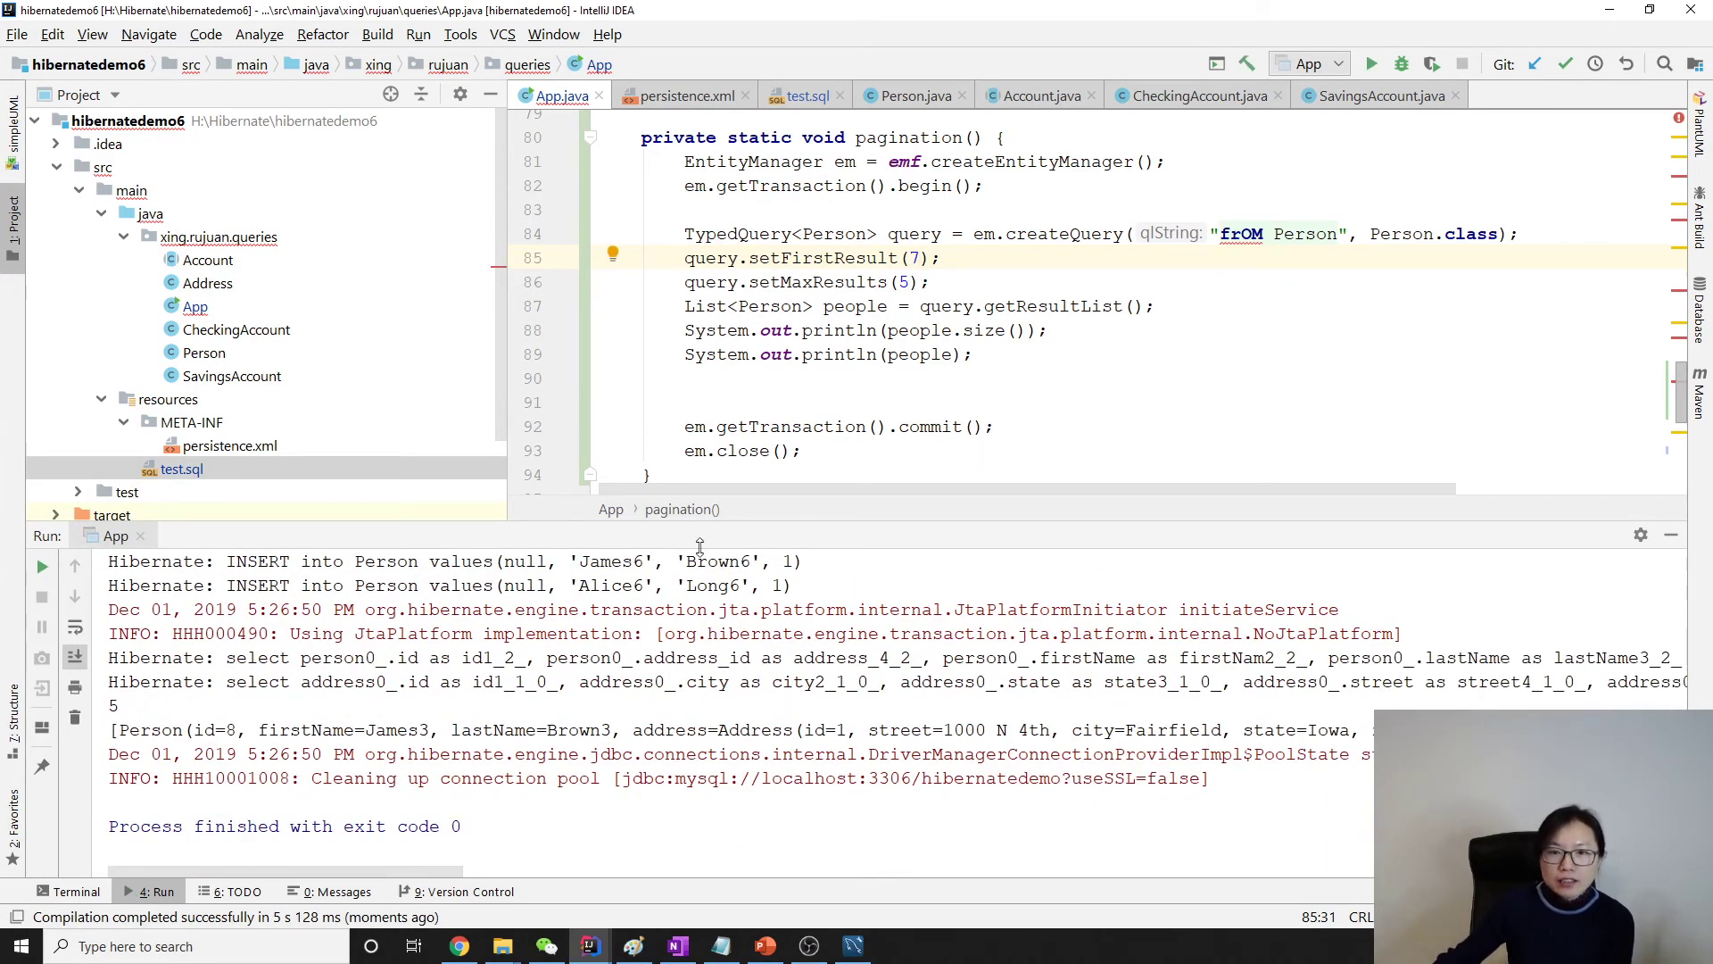
left_click_drag(122, 705, 100, 703)
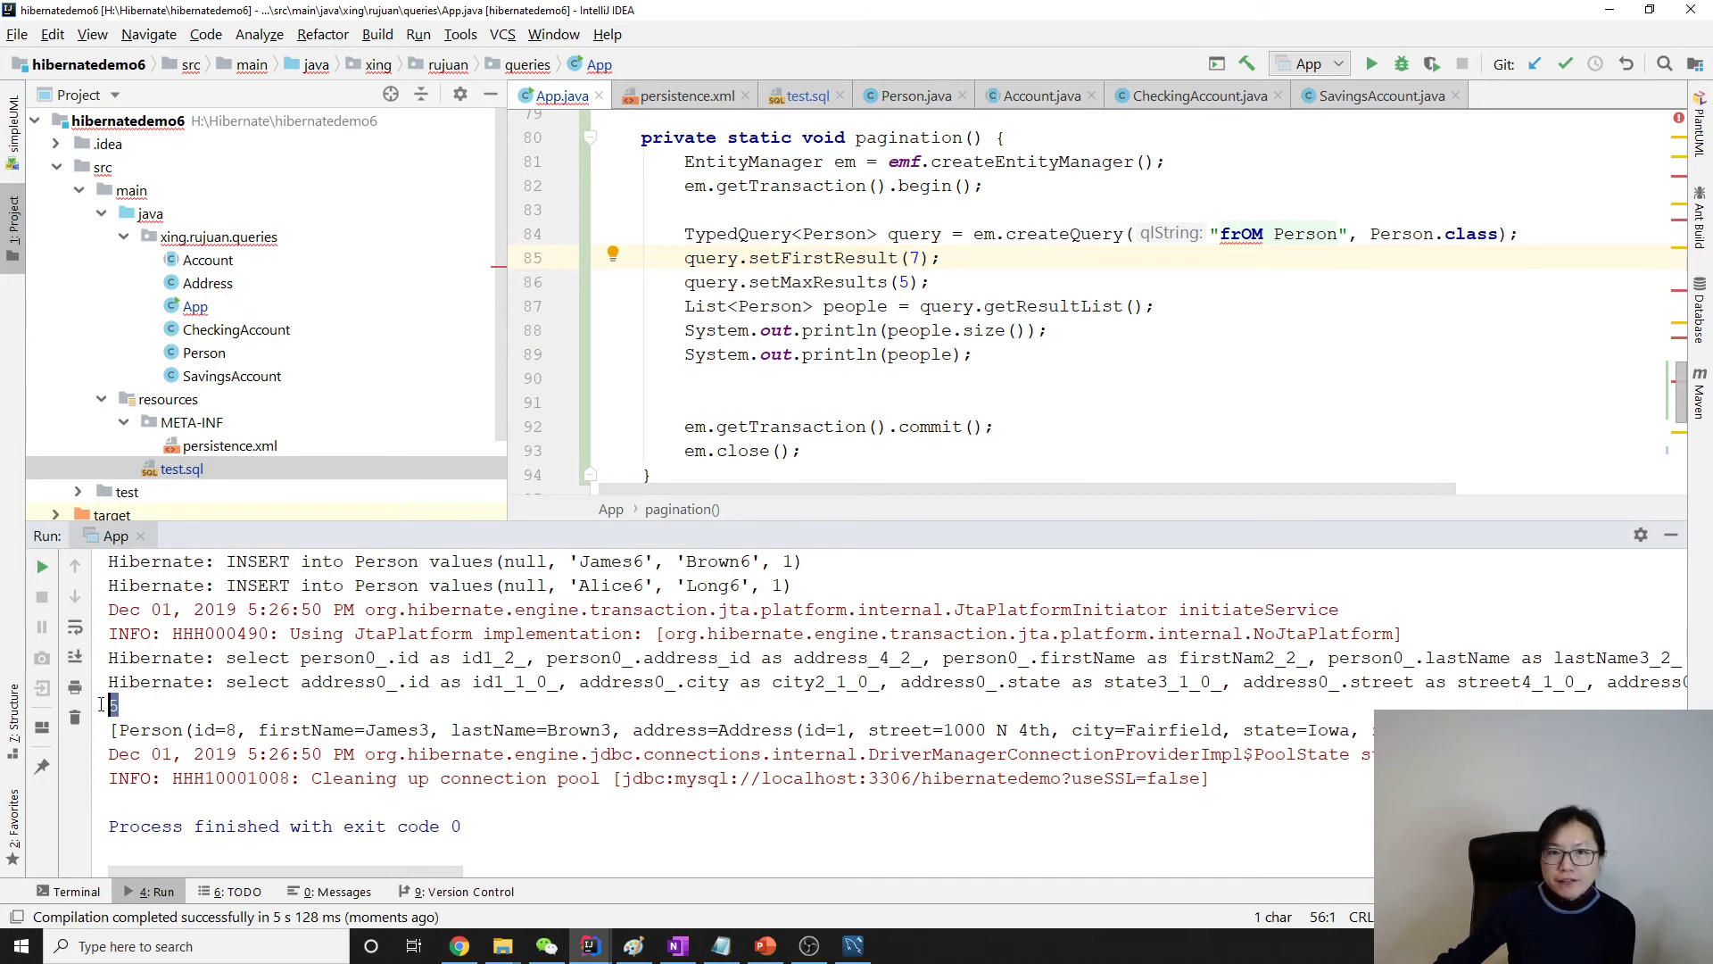
left_click(873, 257)
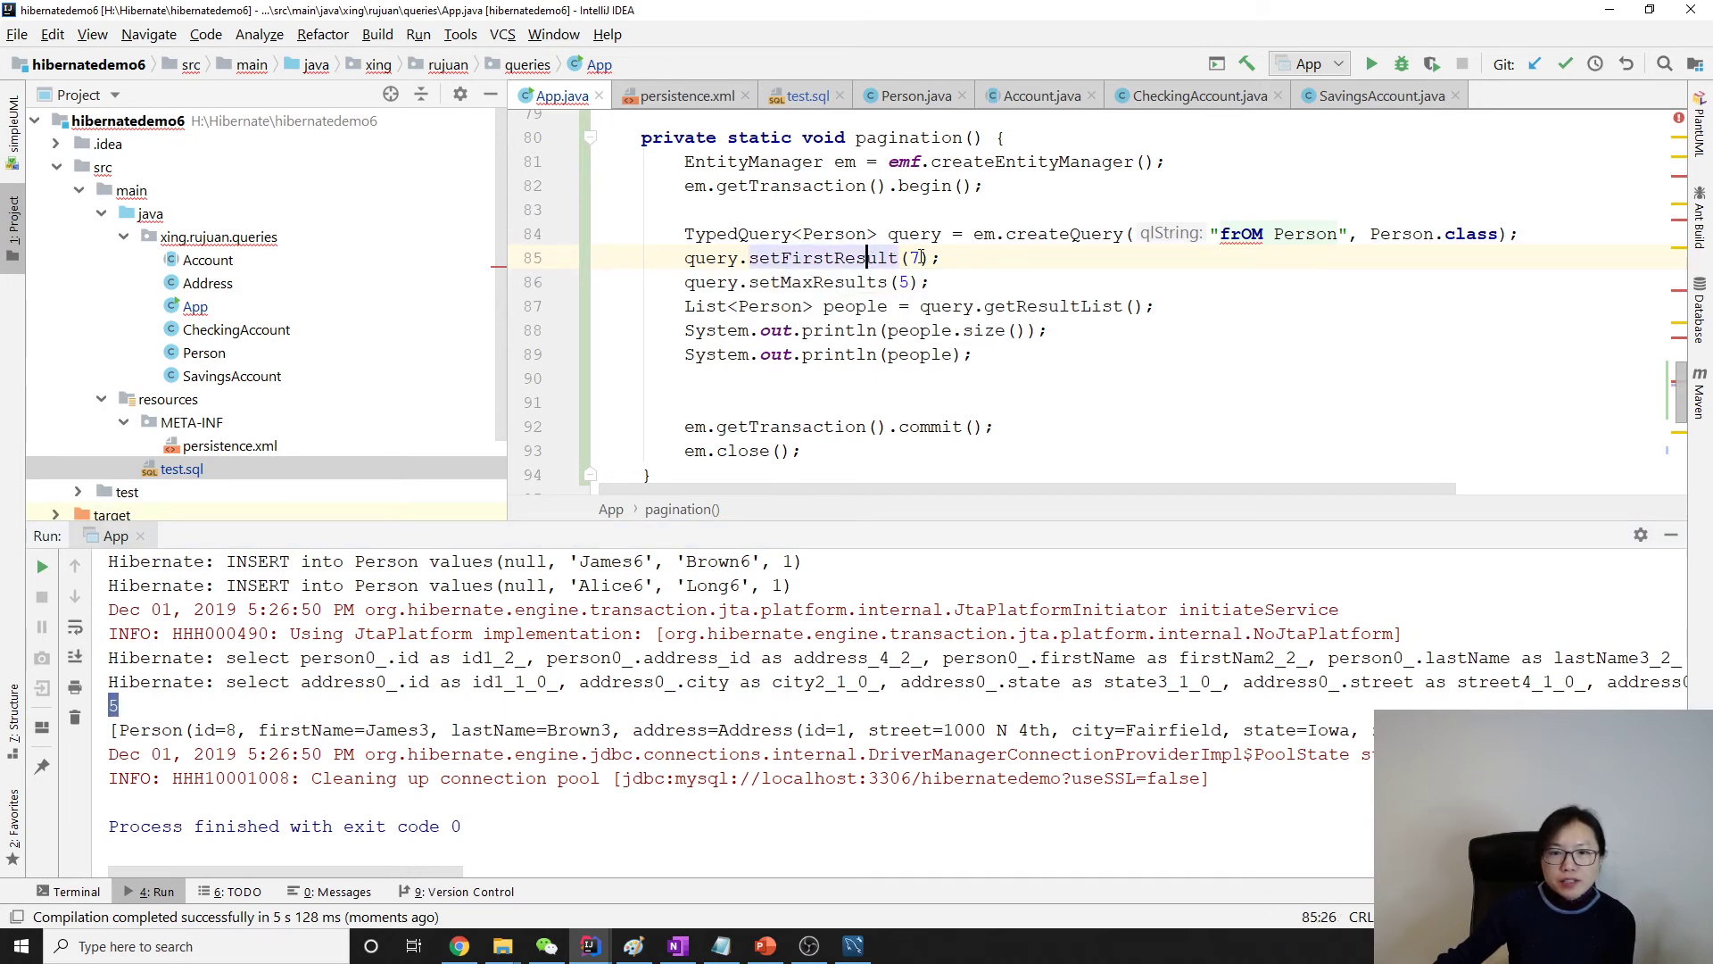
double_click(914, 258)
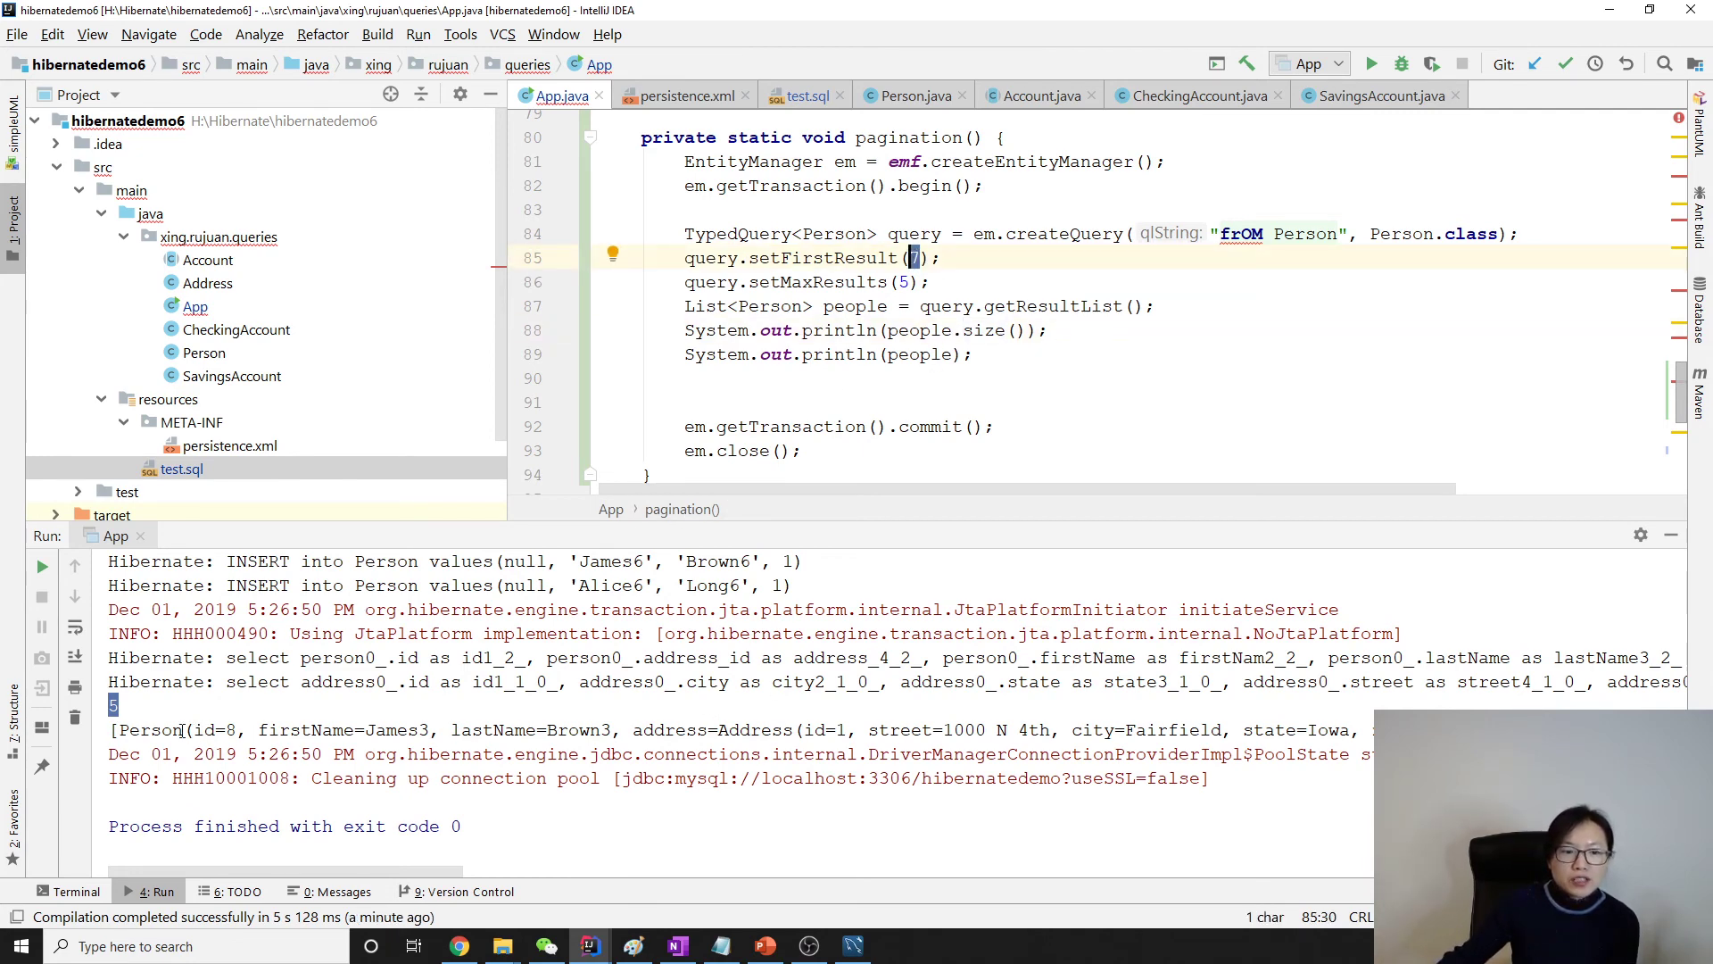
left_click(229, 729)
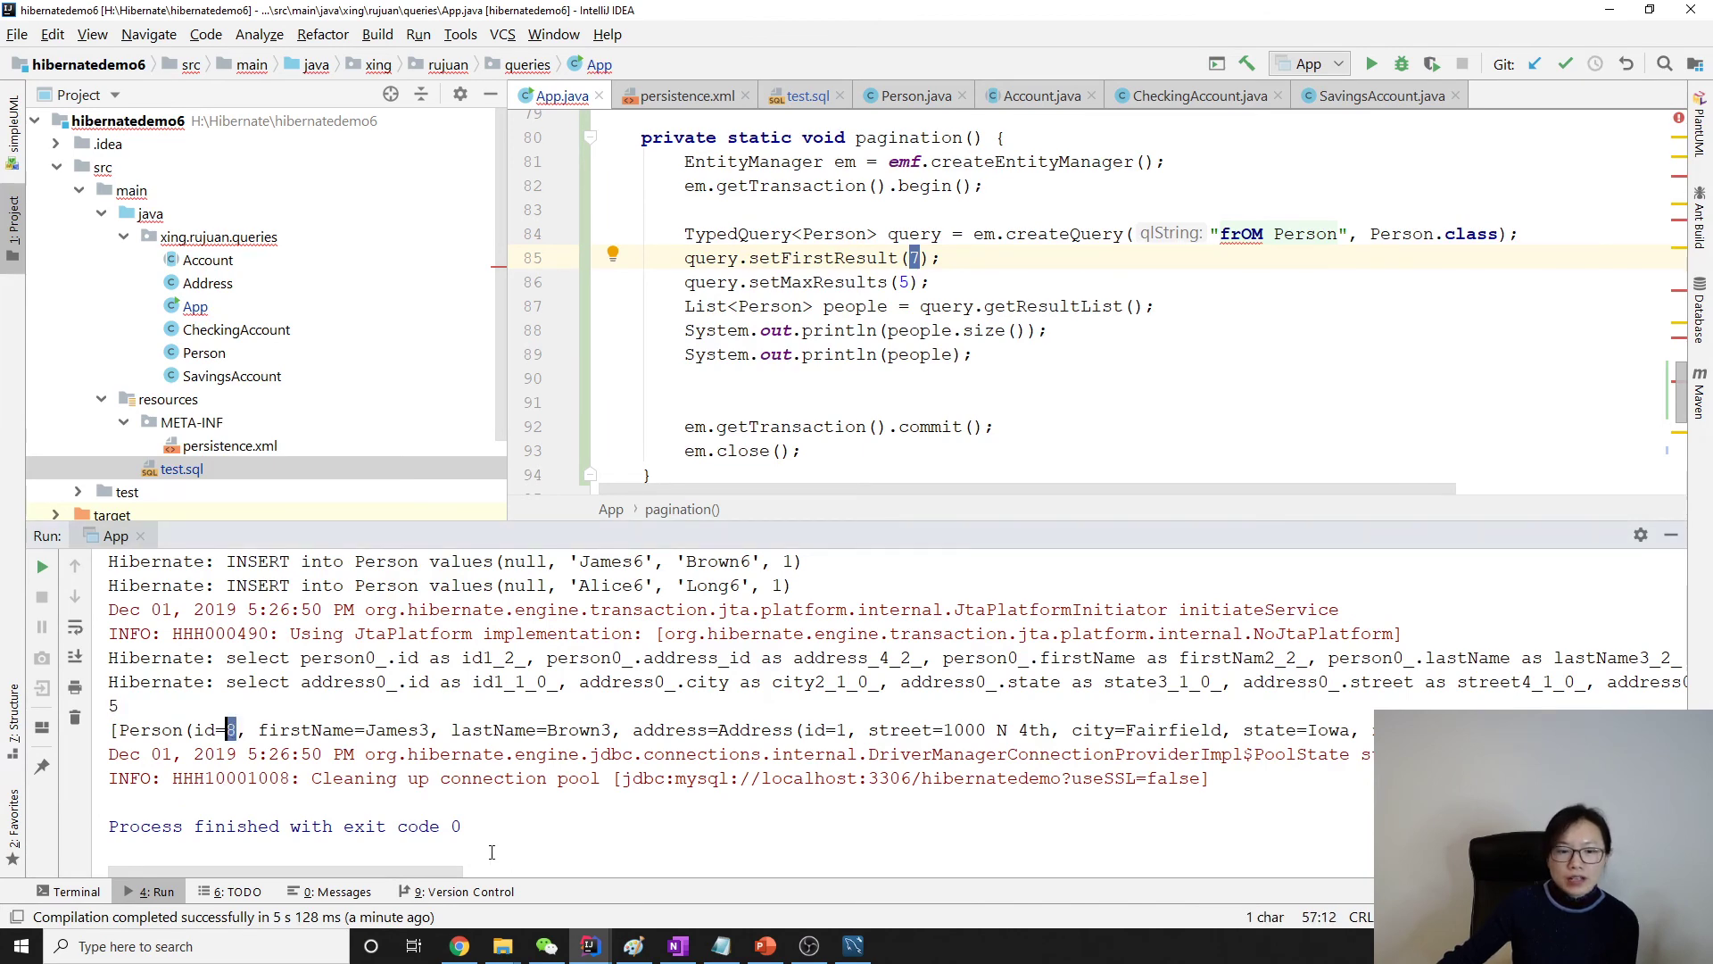
left_click_drag(445, 874, 1353, 874)
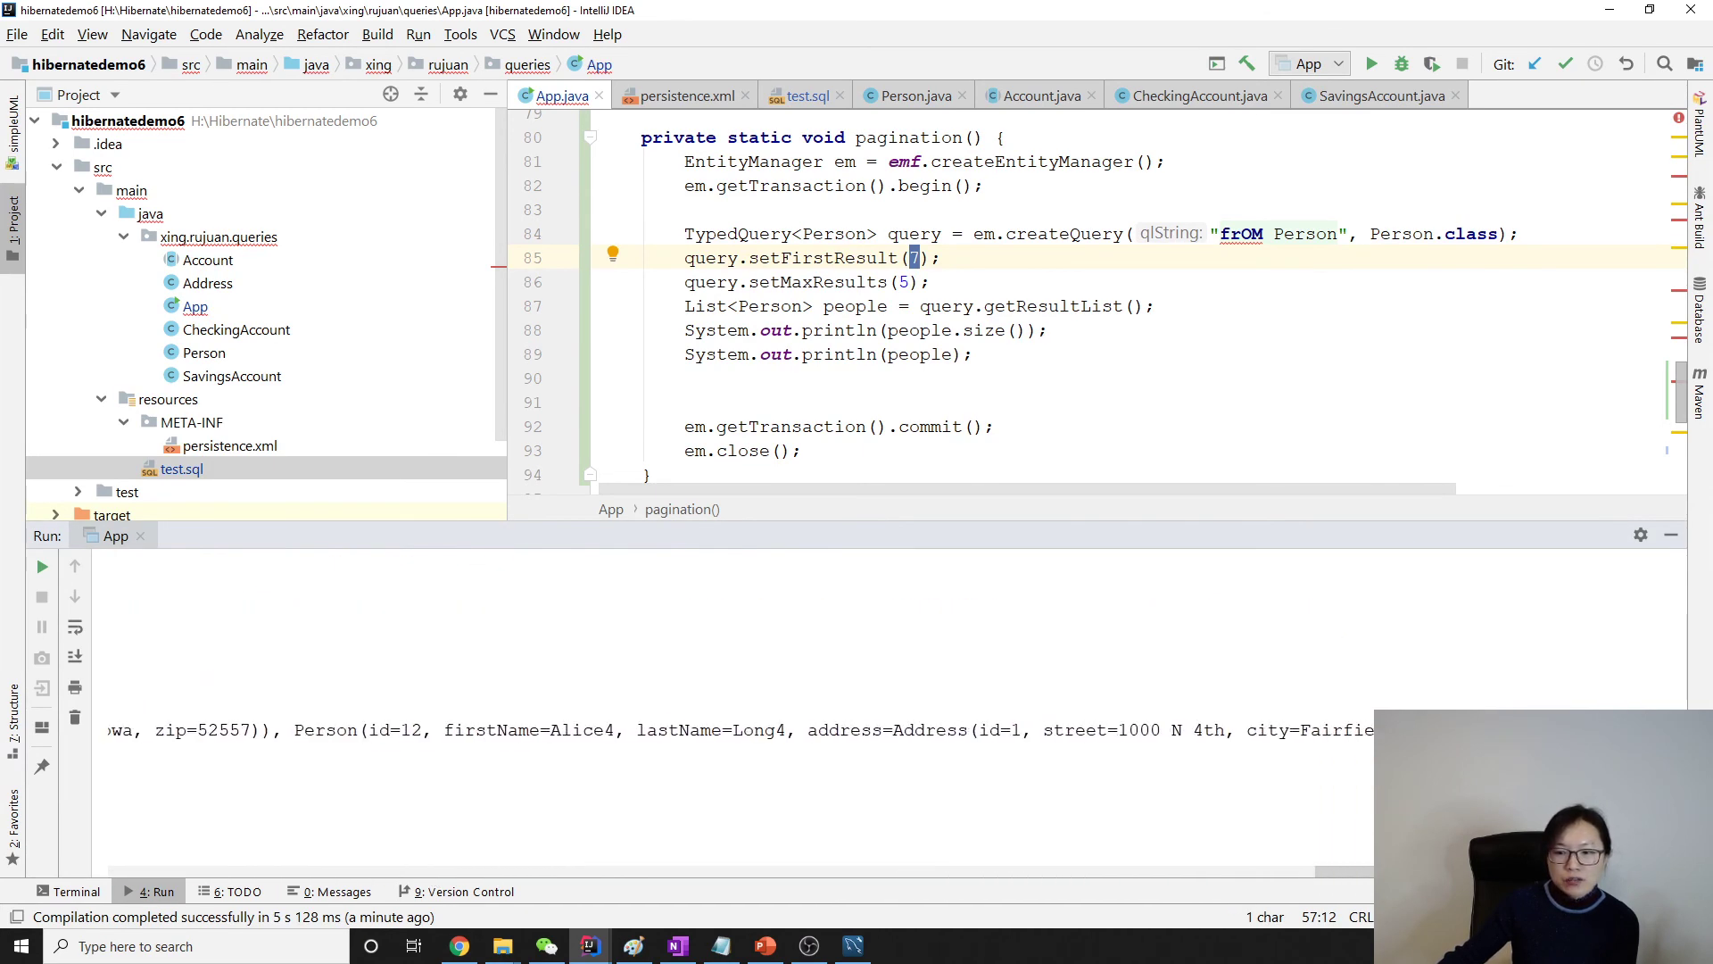
left_click_drag(389, 730, 423, 729)
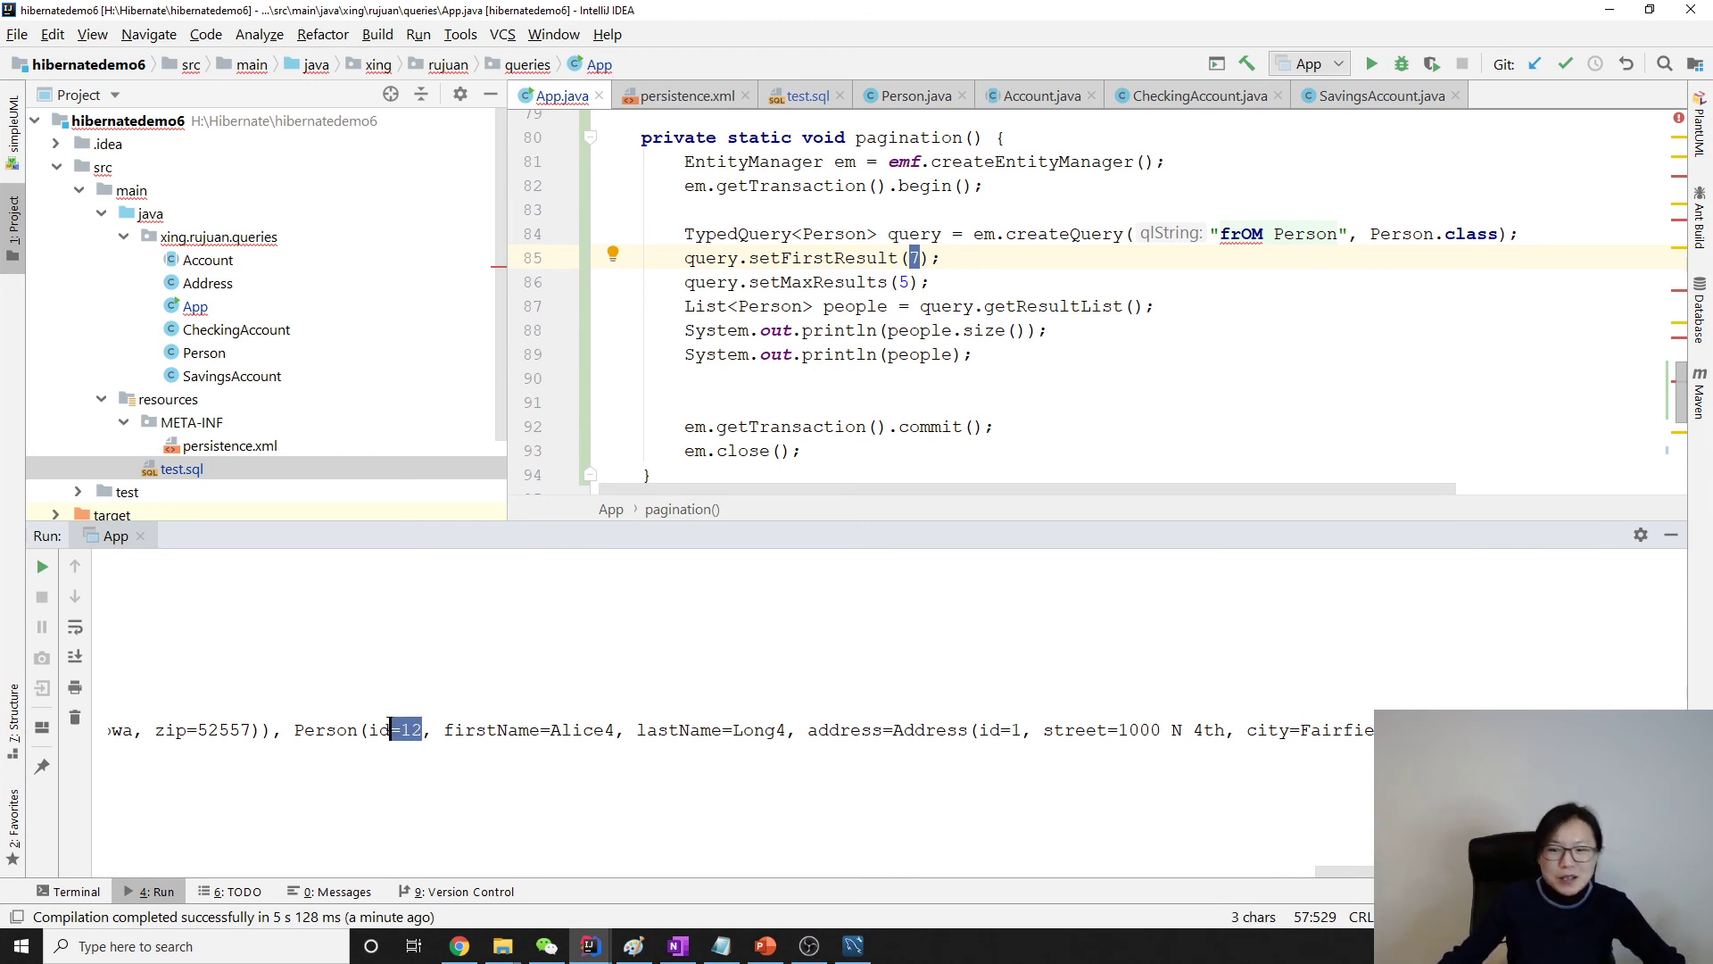
left_click(968, 730)
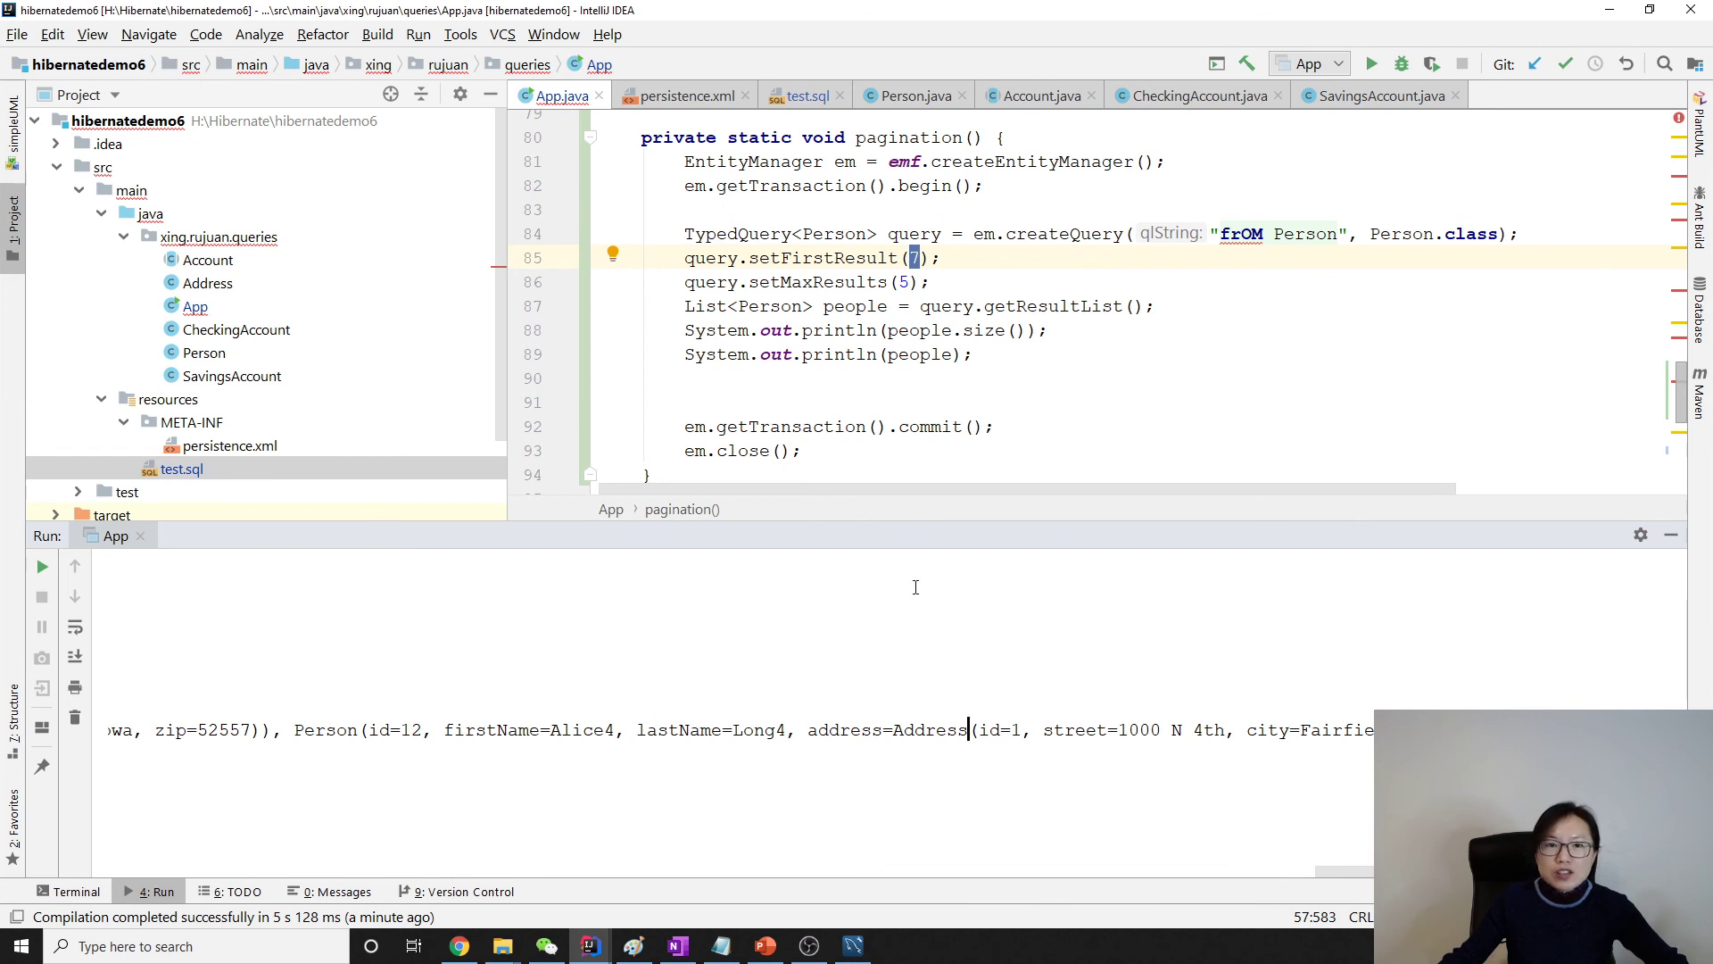
left_click_drag(684, 257, 924, 258)
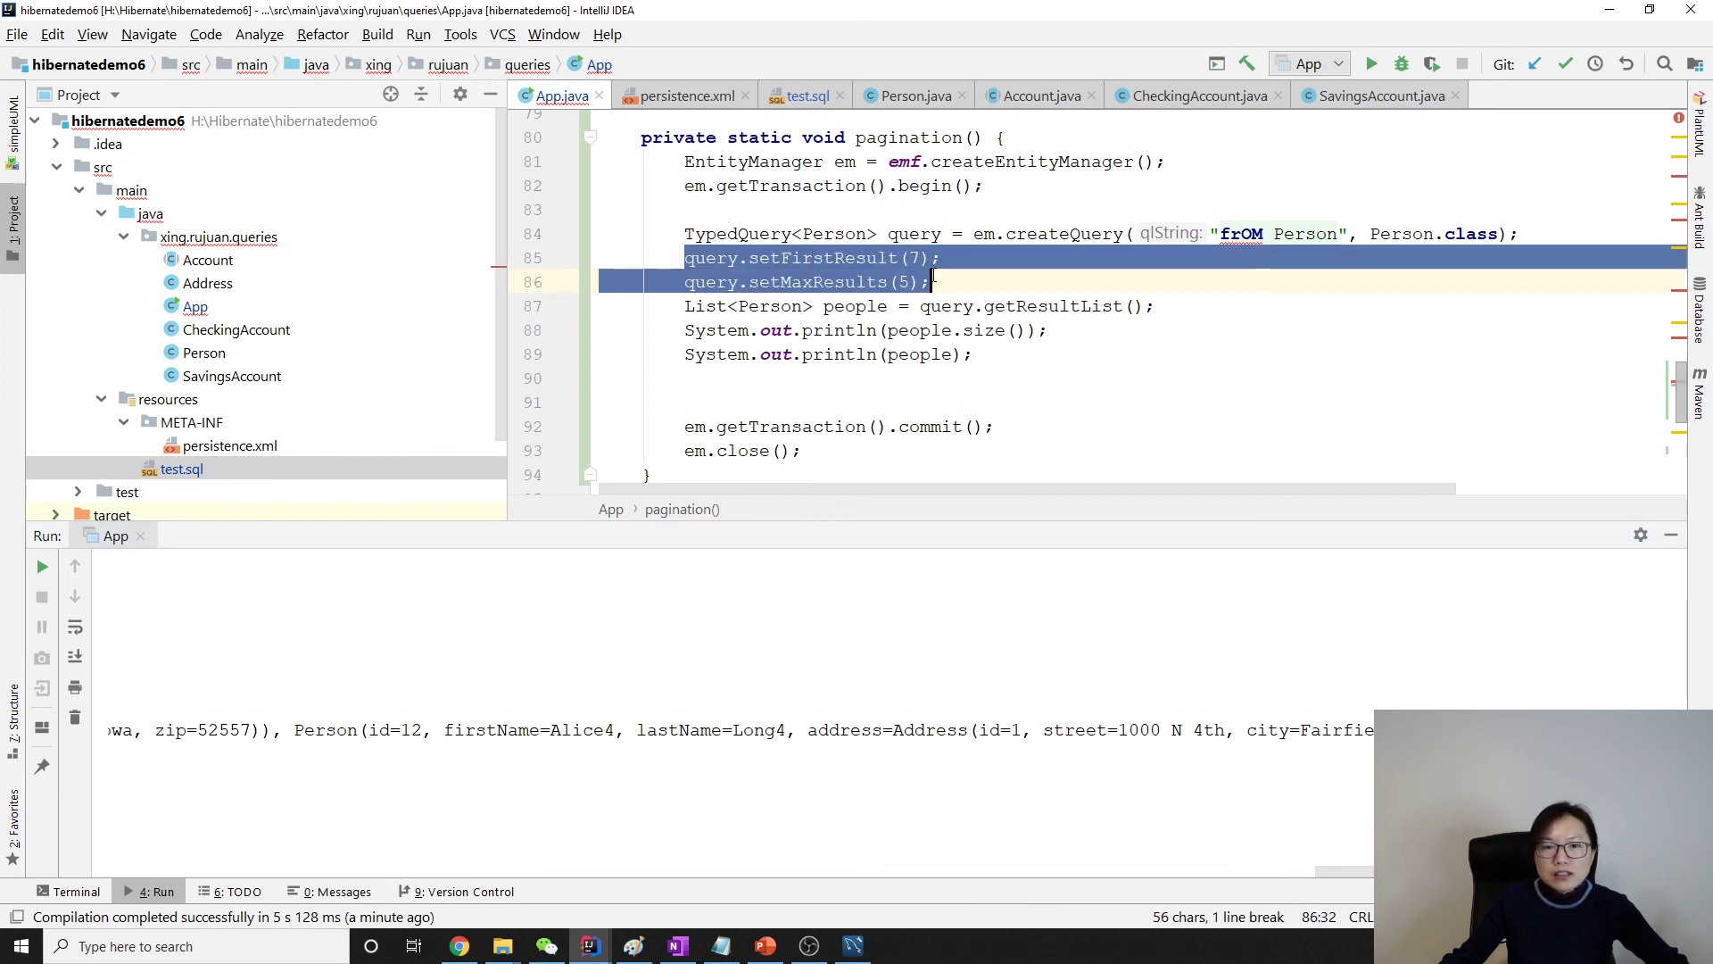
double_click(849, 282)
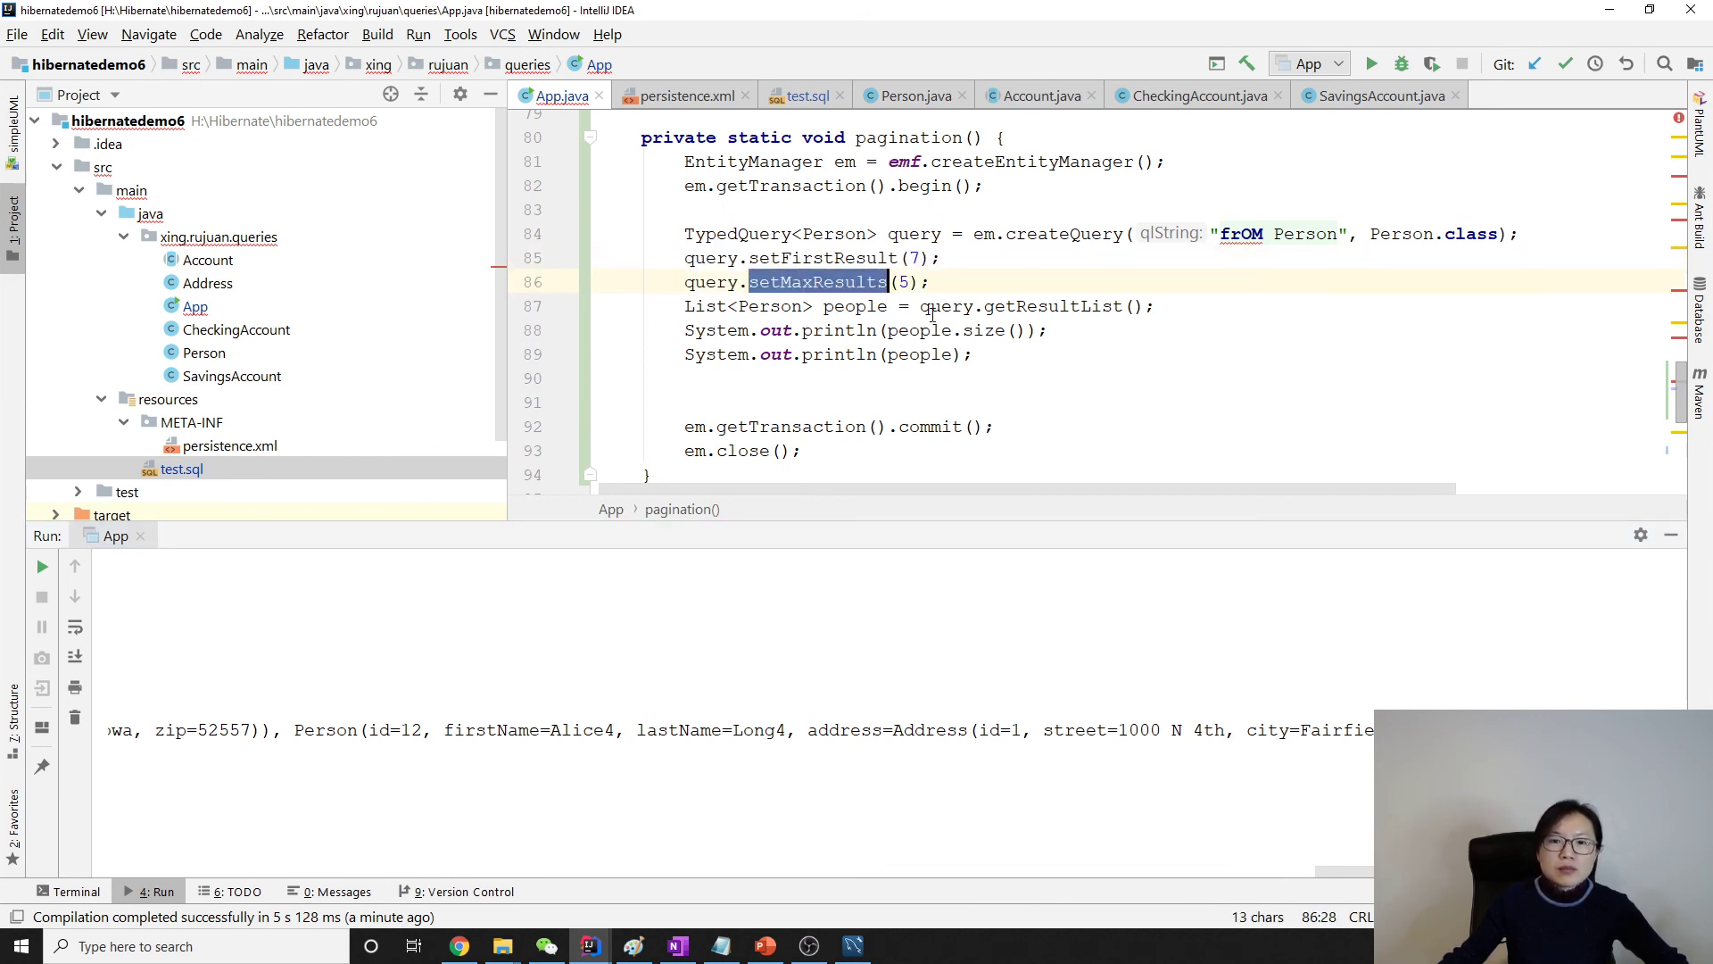
left_click(920, 628)
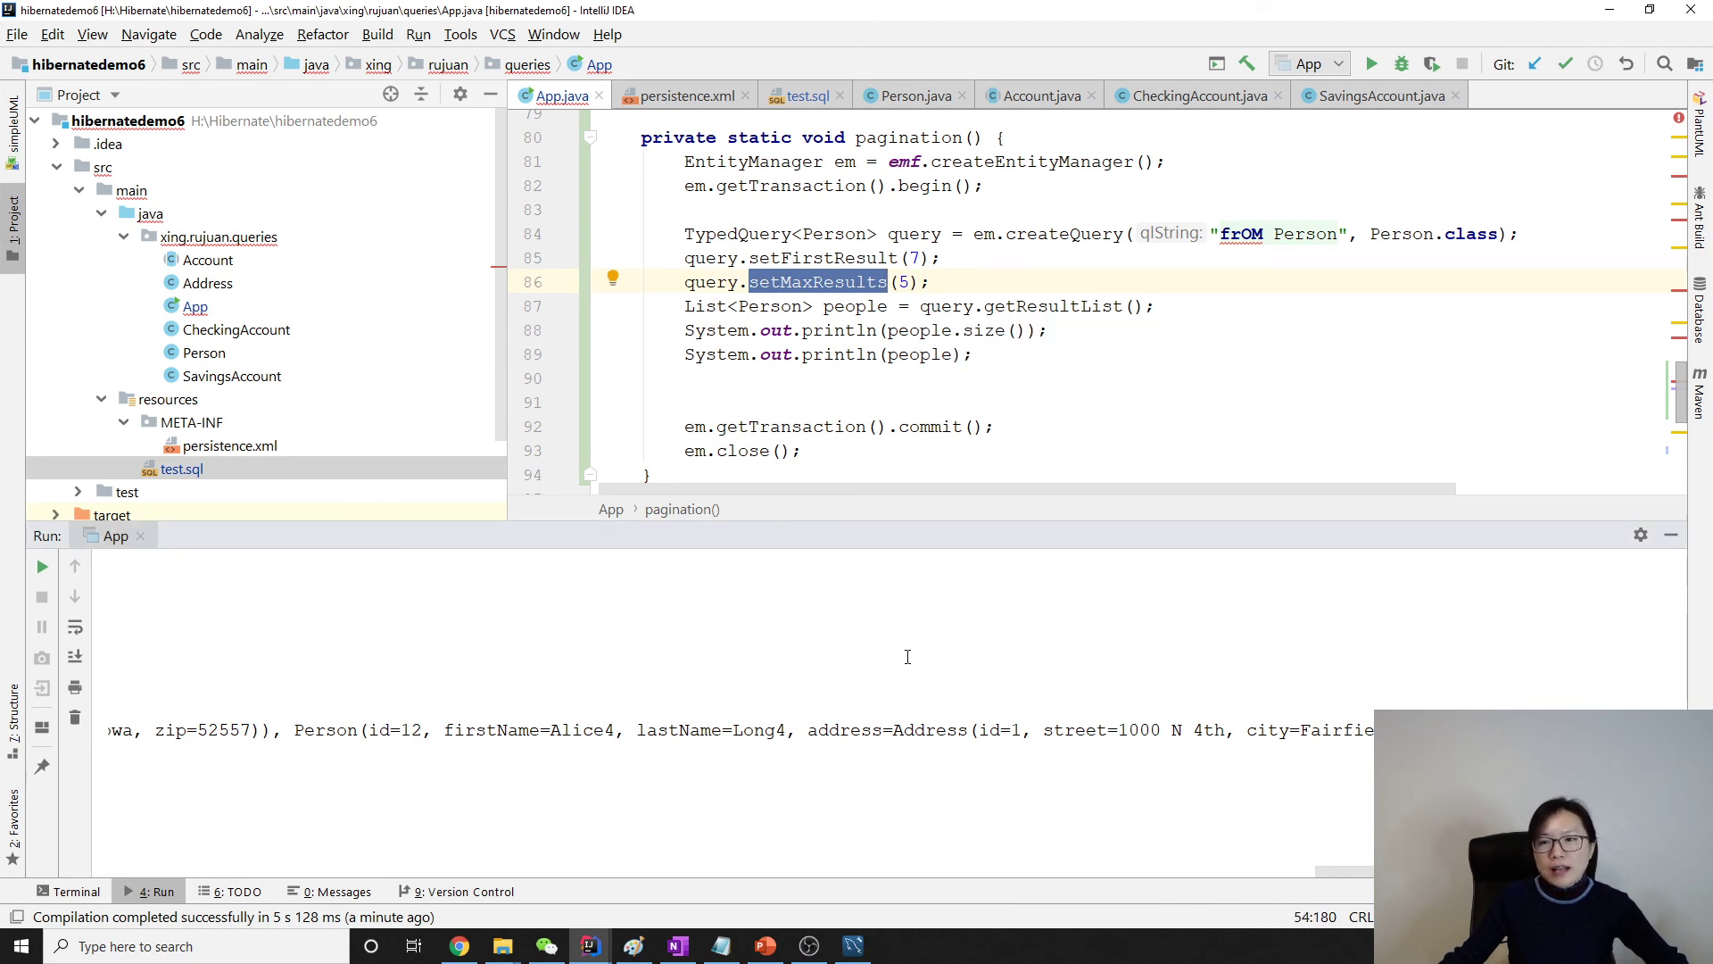